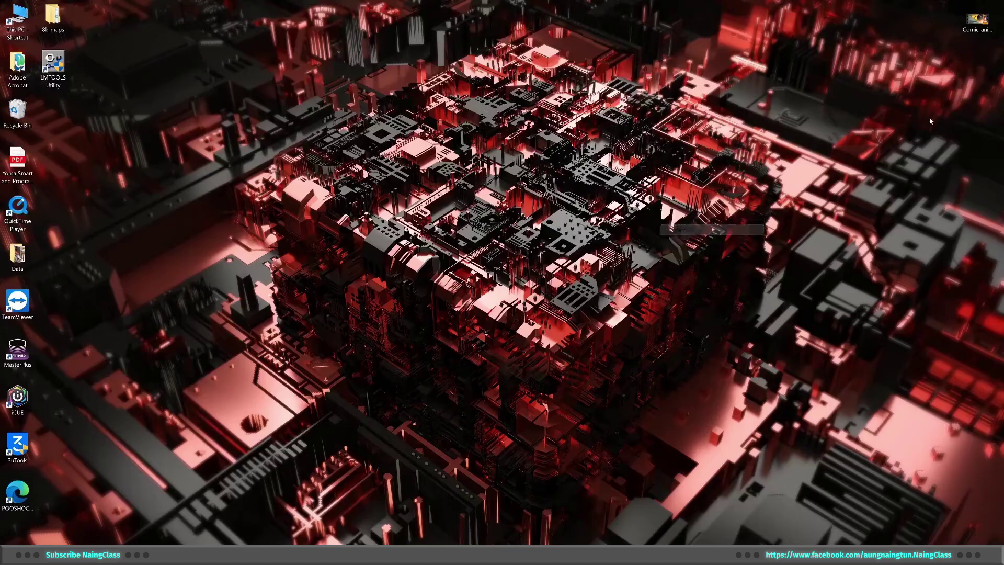
Play the Comic_animation.mp4 clip from the desktop and close the video player
double_click(977, 20)
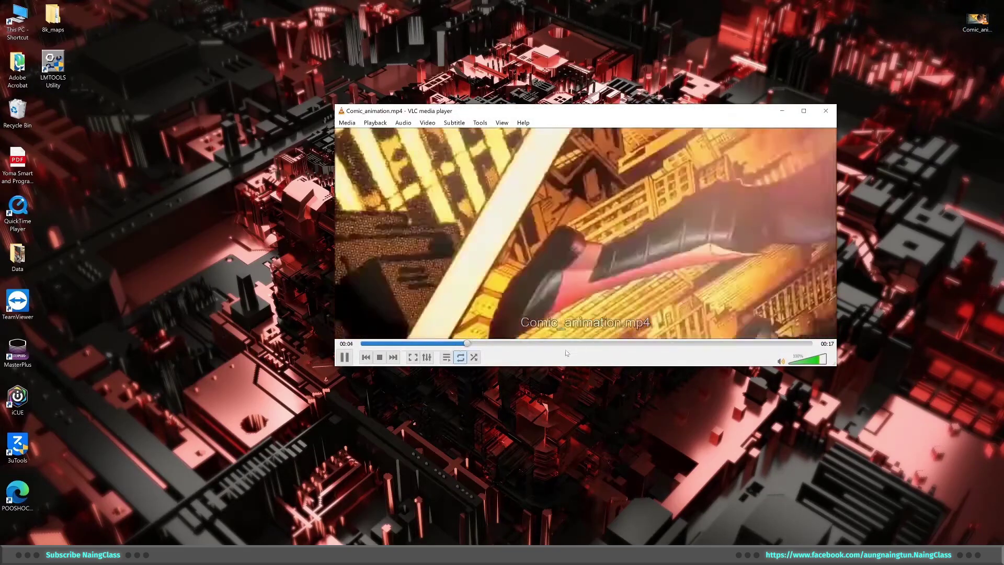
left_click(826, 110)
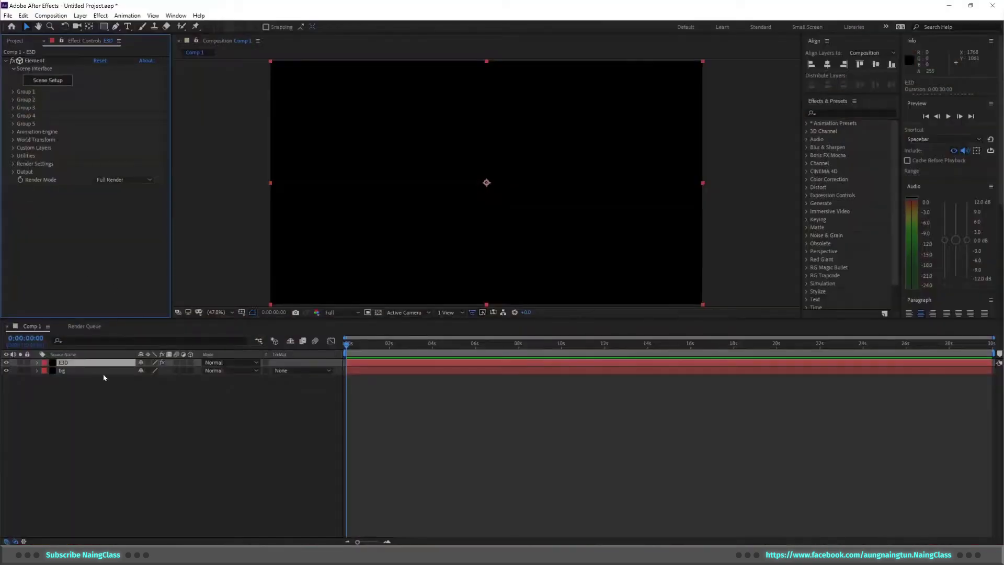
Add a text layer reading "rgA,f" above the bg layer and centre it vertically in the composition
left_click(102, 370)
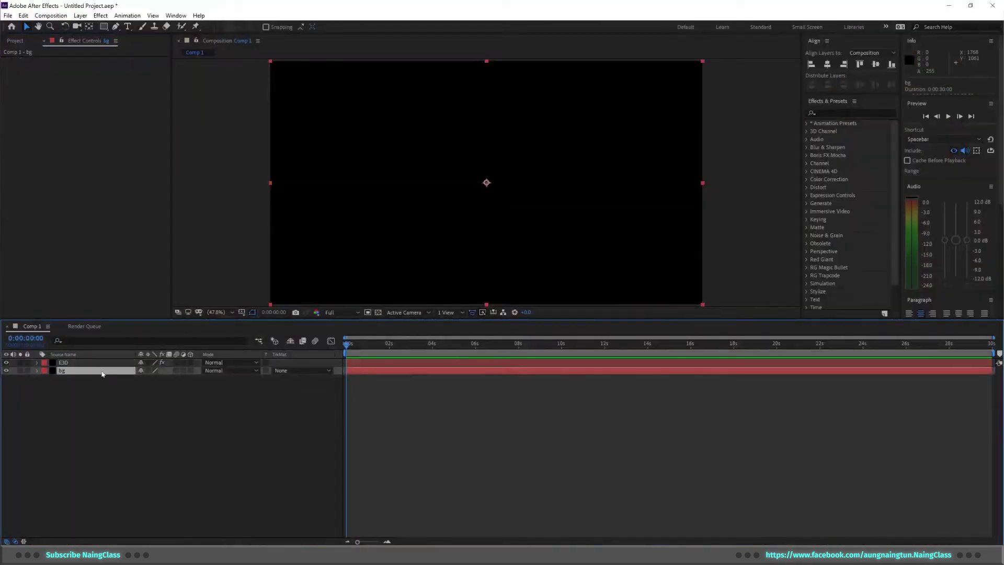
key("ctrl+alt+shift+t")
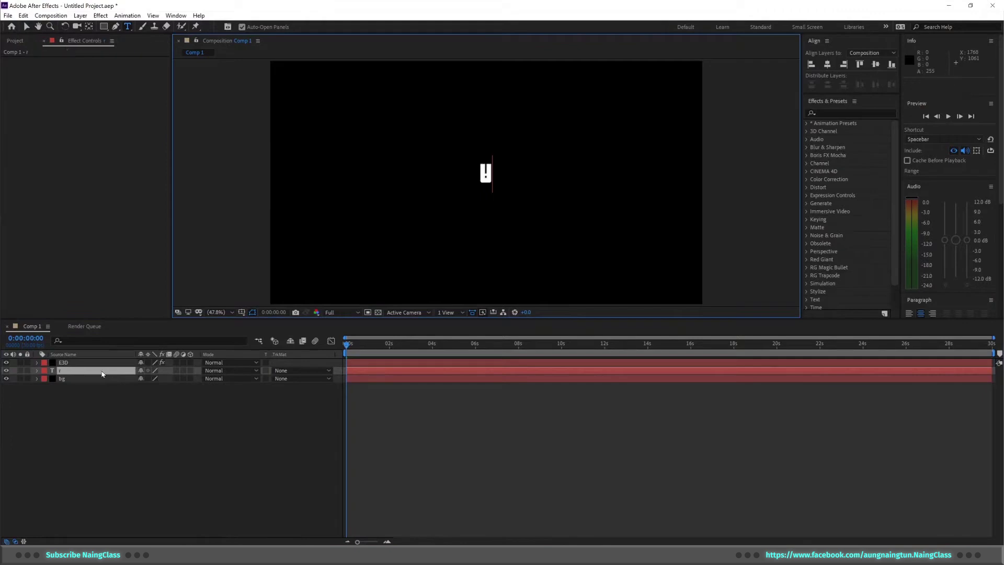
left_click(106, 372)
left_click_drag(510, 182, 572, 210)
left_click(876, 63)
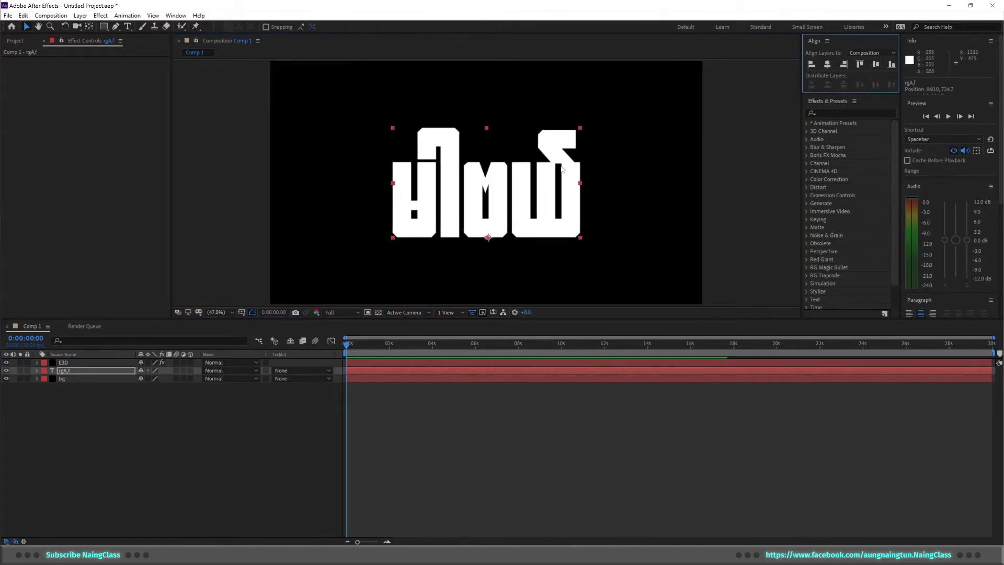
Try a baseline shift of -4 px on the last letters of the text
double_click(526, 195)
left_click_drag(999, 223, 986, 223)
left_click_drag(499, 204, 599, 212)
left_click_drag(970, 223, 787, 314)
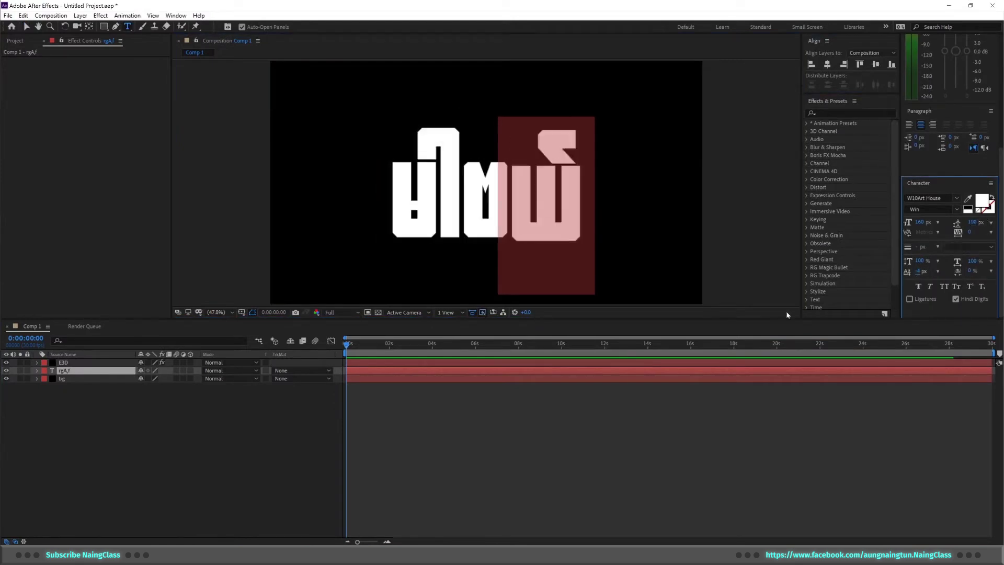
left_click(584, 186)
Set the baseline shift of the whole text to -6 px
left_click_drag(407, 190, 596, 184)
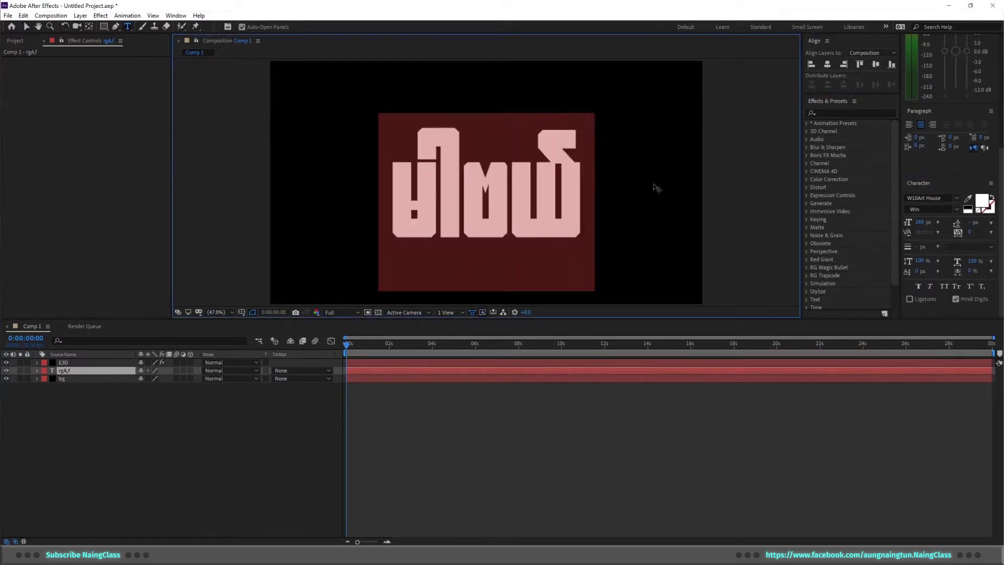
mouse_move(918, 273)
left_mouse_down()
mouse_move(929, 272)
mouse_move(918, 273)
left_mouse_up()
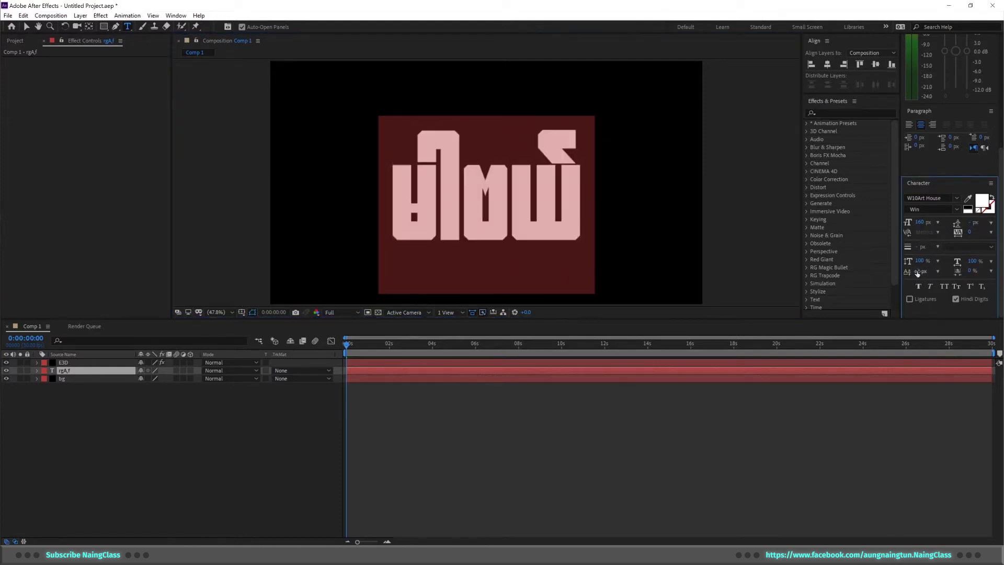
left_click(918, 271)
key("Down")
key("Down")
key("Down")
key("Return")
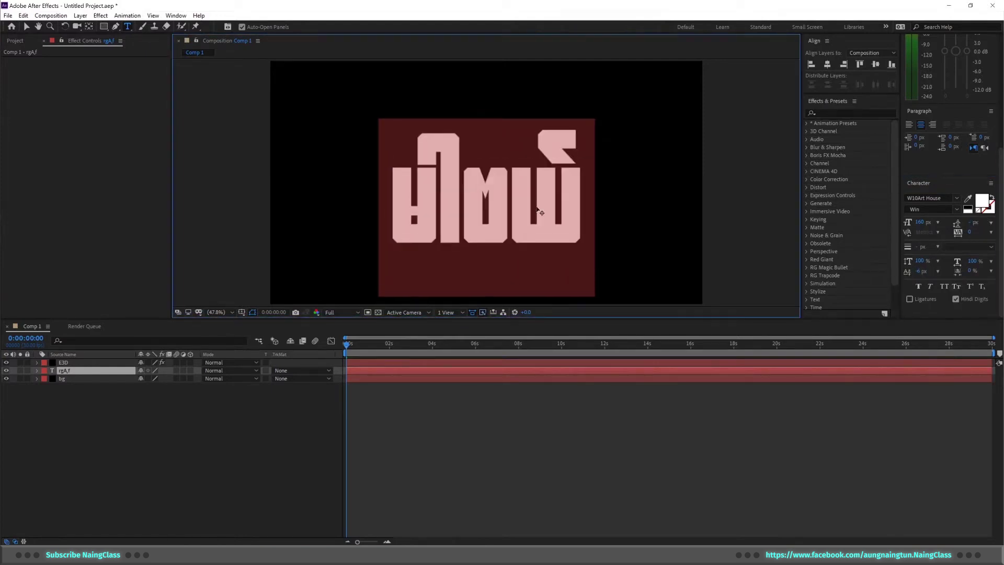
Centre the text layer horizontally and vertically in the composition
left_click(196, 443)
key("v")
left_click(88, 371)
left_click(828, 64)
left_click(876, 65)
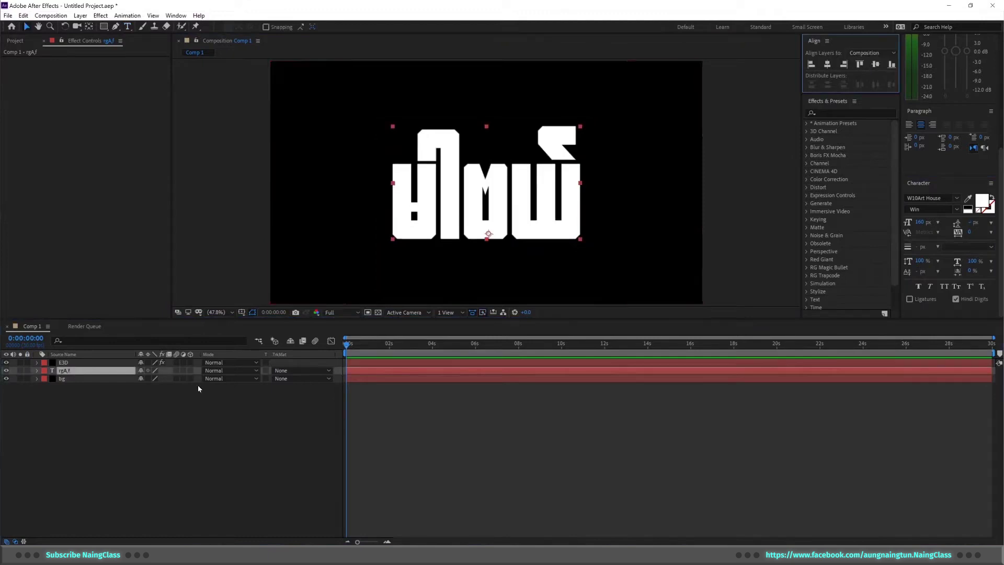
Hide the text layer and assign it as Path Layer 1 in the E3D layer's Element custom text settings
left_click(6, 370)
left_click(63, 362)
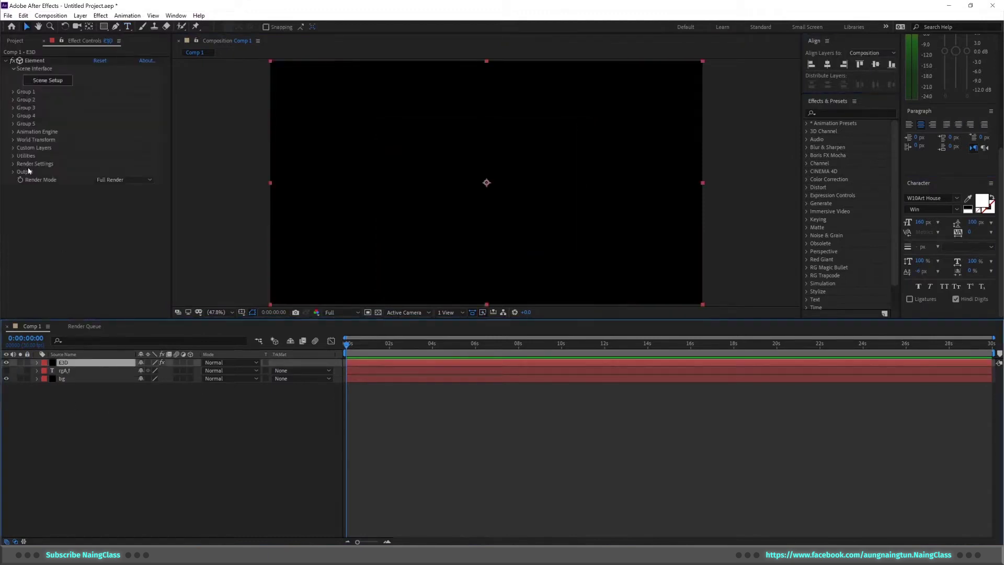
left_click(13, 148)
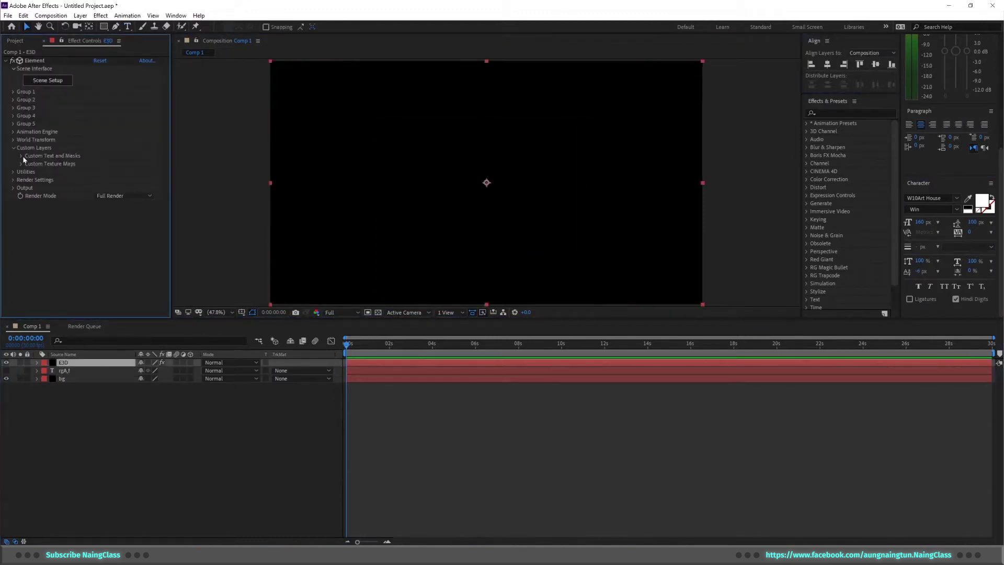
left_click(23, 157)
left_click(108, 164)
left_click(119, 199)
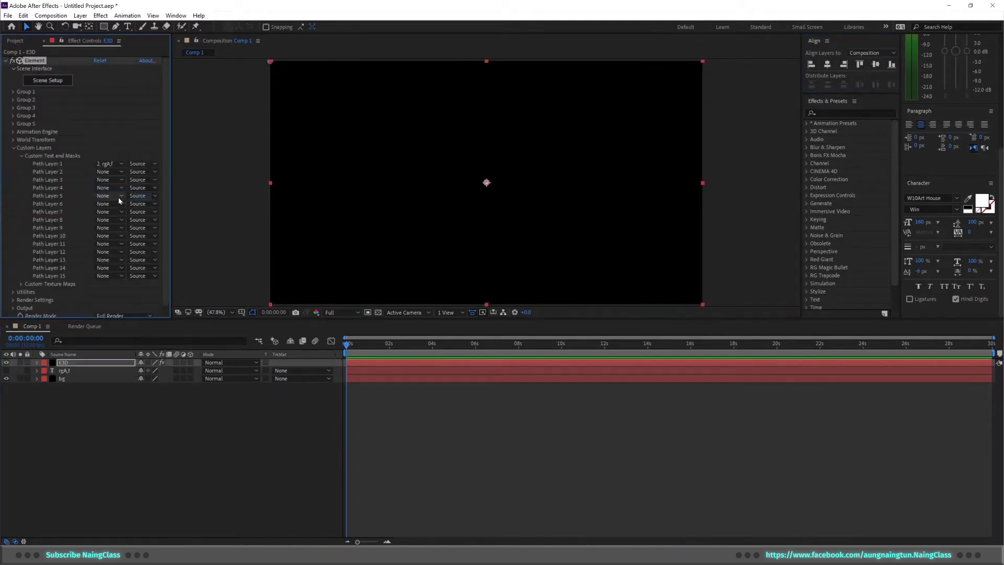
Extrude the custom text path in Element's Scene Setup and show the Physical bevel presets
left_click(47, 80)
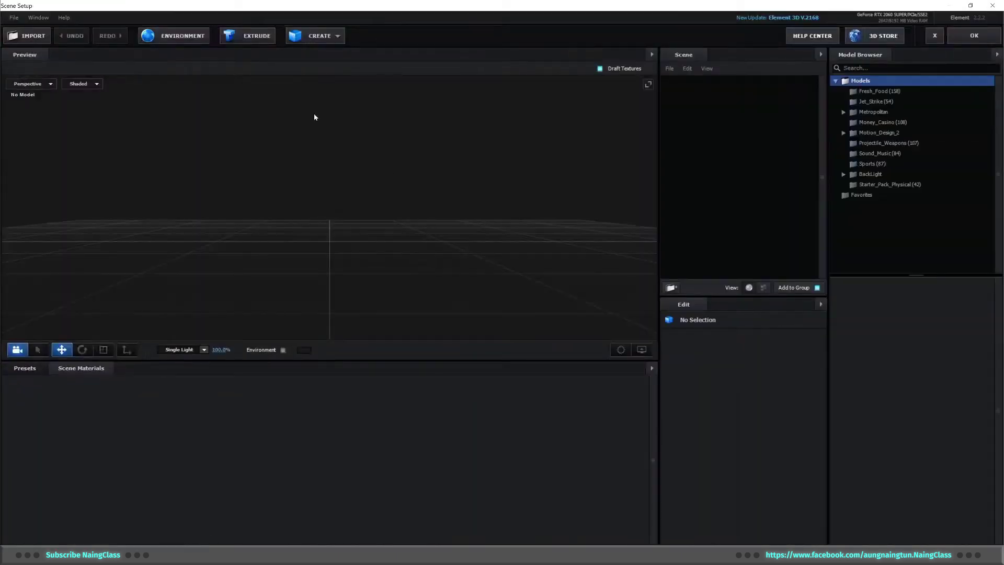
left_click(260, 38)
scroll(385, 238, "down", 2)
left_click_drag(356, 157, 456, 230)
left_click(24, 369)
left_click(41, 392)
left_click(44, 384)
left_click(45, 391)
Try several Physical bevel presets on the extruded text, including Blue, Paramount, Caution and Carved
left_click(207, 402)
left_click_drag(418, 272, 163, 244)
left_click(551, 443)
left_click(162, 488)
left_click_drag(567, 251, 654, 288)
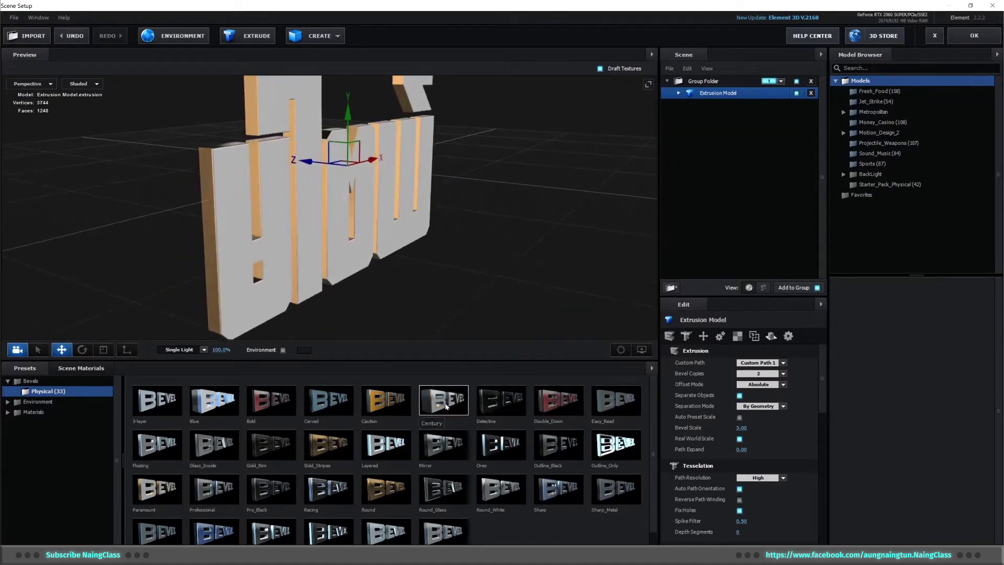
left_click(388, 410)
left_click_drag(482, 284, 274, 190)
left_click(342, 411)
left_click_drag(408, 262, 518, 229)
Apply the Caution bevel preset and set the Shiny bevel's extrude to 4.90
left_click(386, 406)
left_click(718, 117)
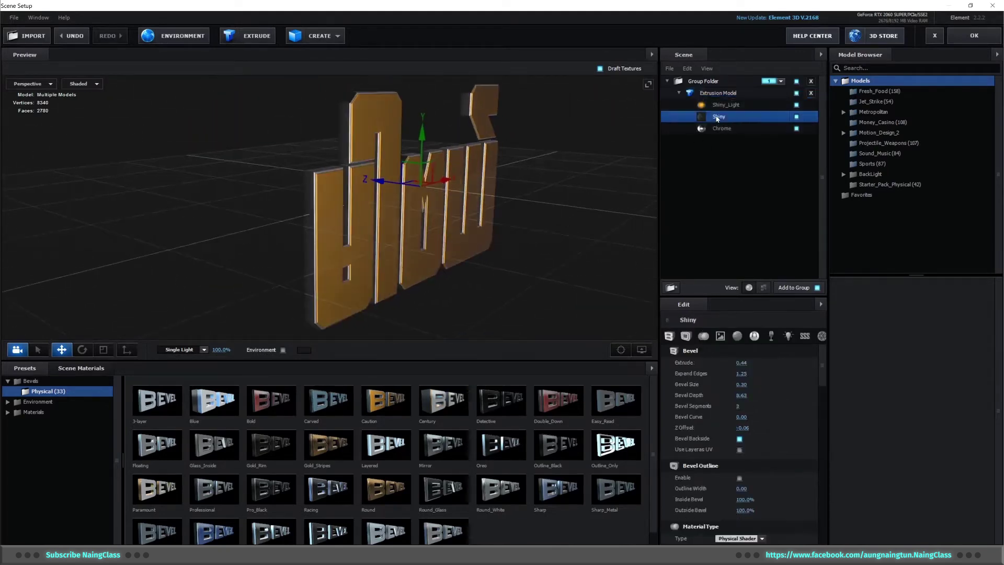
left_click_drag(742, 363, 812, 356)
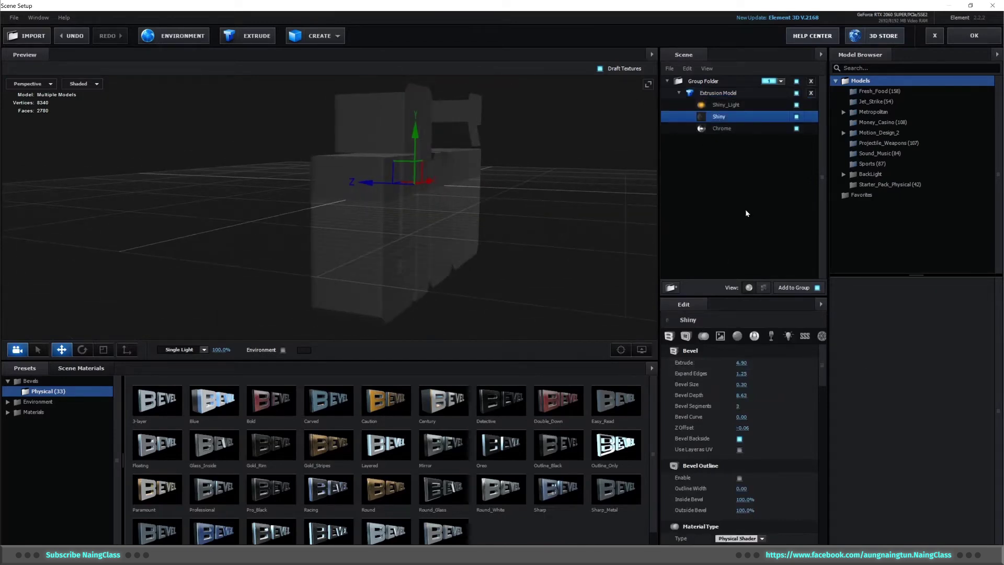
Increase the Shiny_Light bevel's extrude and set the Chrome bevel's extrude to 5.41
left_click(726, 105)
left_click_drag(768, 364, 793, 365)
left_click(721, 128)
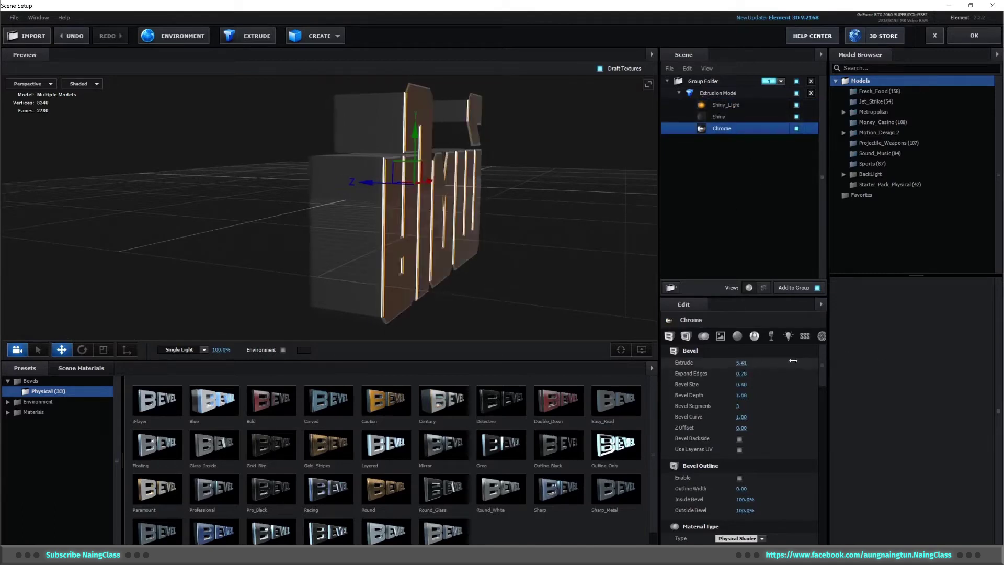
scroll(439, 231, "up", 5)
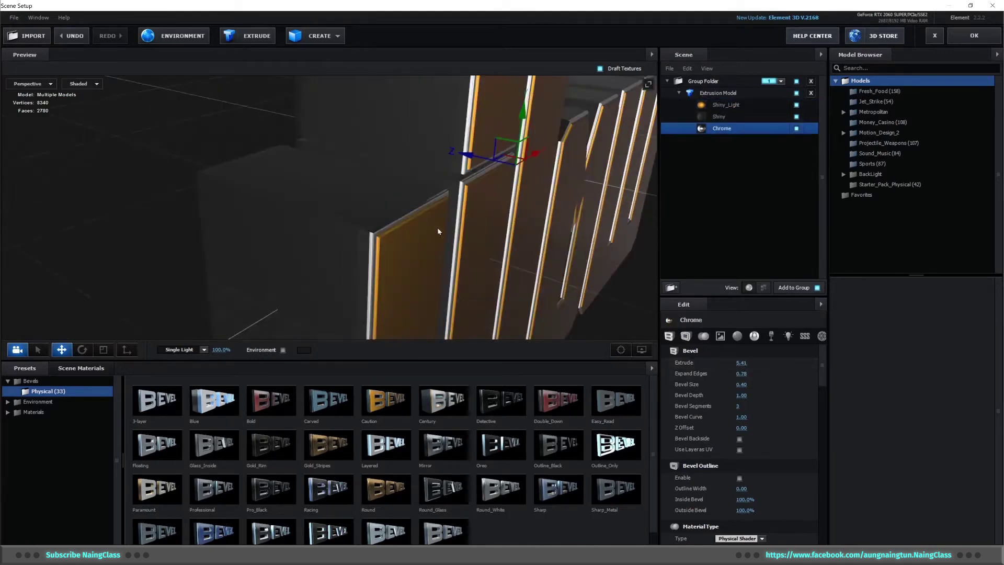
left_click_drag(438, 231, 538, 218)
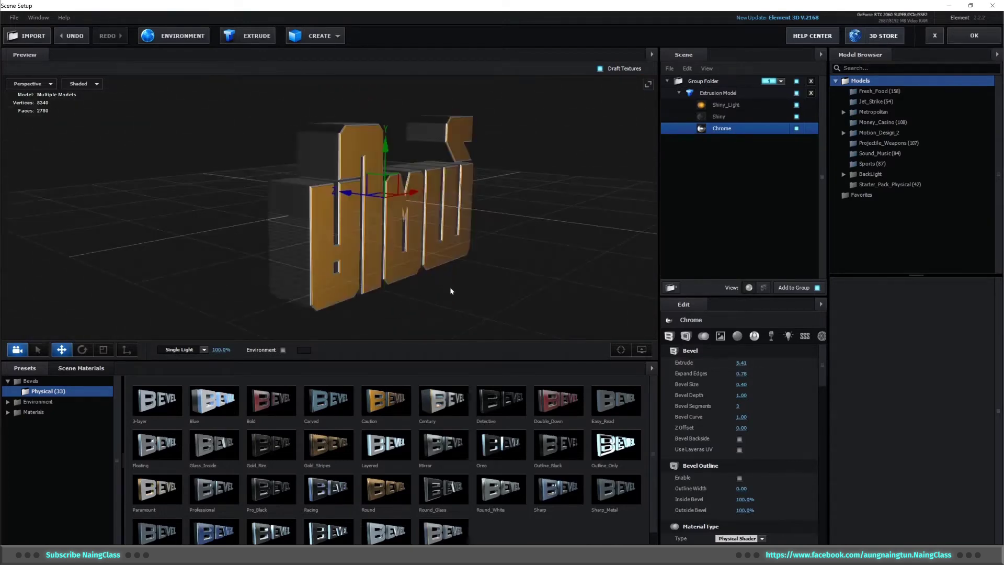
Set the Scene Setup preview lighting to Cinema and apply the scene to the composition
left_click(181, 349)
left_click(180, 236)
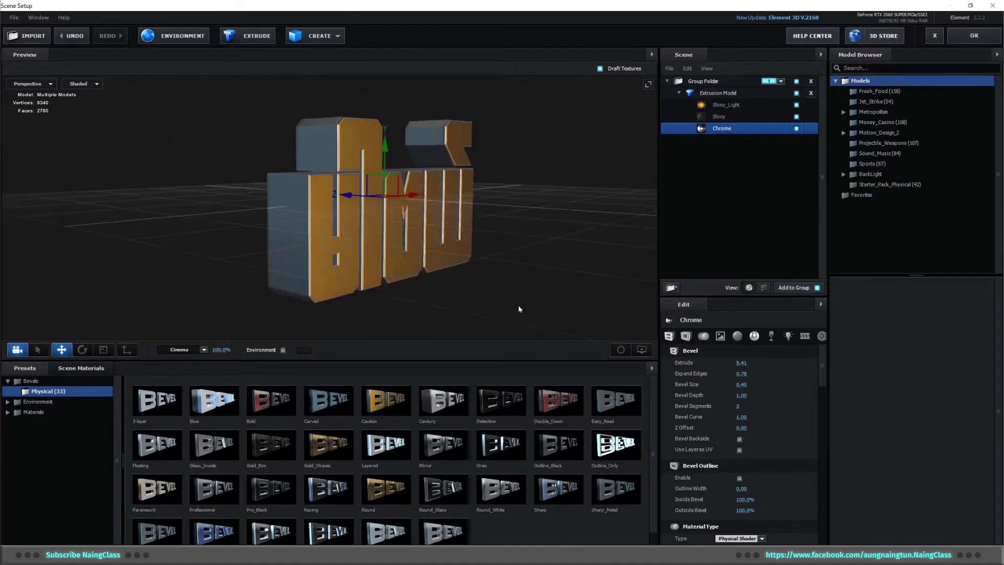
left_click(979, 42)
Add a two-node 35mm camera and orbit it to view the 3D text at an angle
key("ctrl+alt+shift+c")
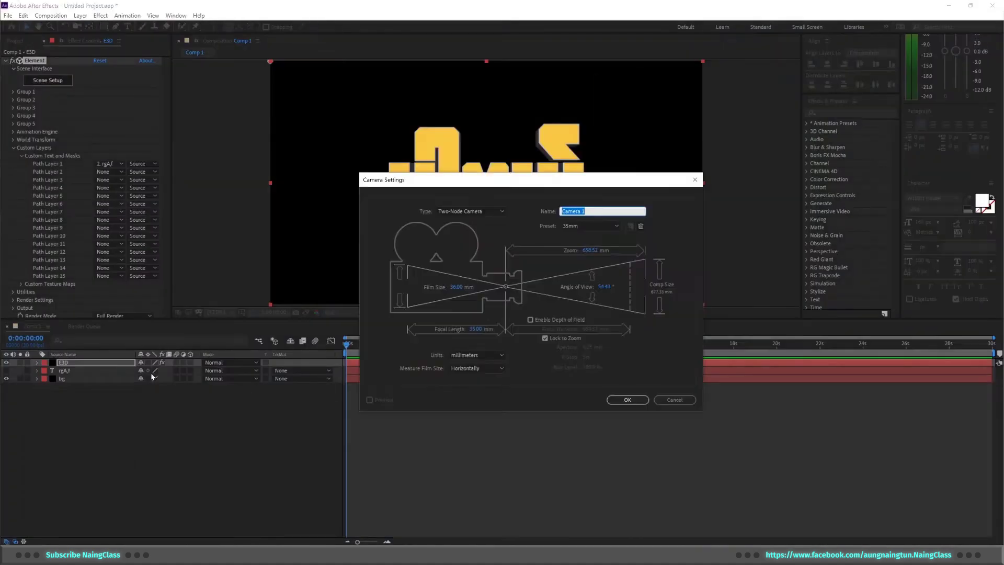
left_click(630, 400)
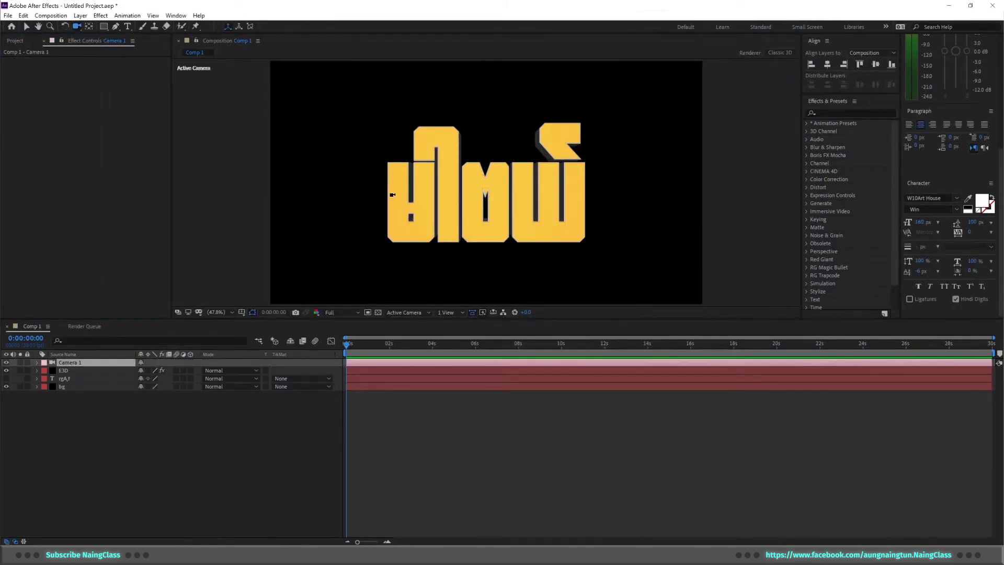
left_click_drag(390, 190, 444, 210)
Set the preview resolution to Half and adjust the camera angle on the 3D text in an enlarged viewer
left_click(343, 312)
left_click(352, 346)
left_click_drag(481, 319, 481, 354)
left_click_drag(554, 245, 549, 225)
scroll(550, 225, "down", 1)
Add a Medium Gray-Royal Blue solid directly above the bg layer
left_click(113, 425)
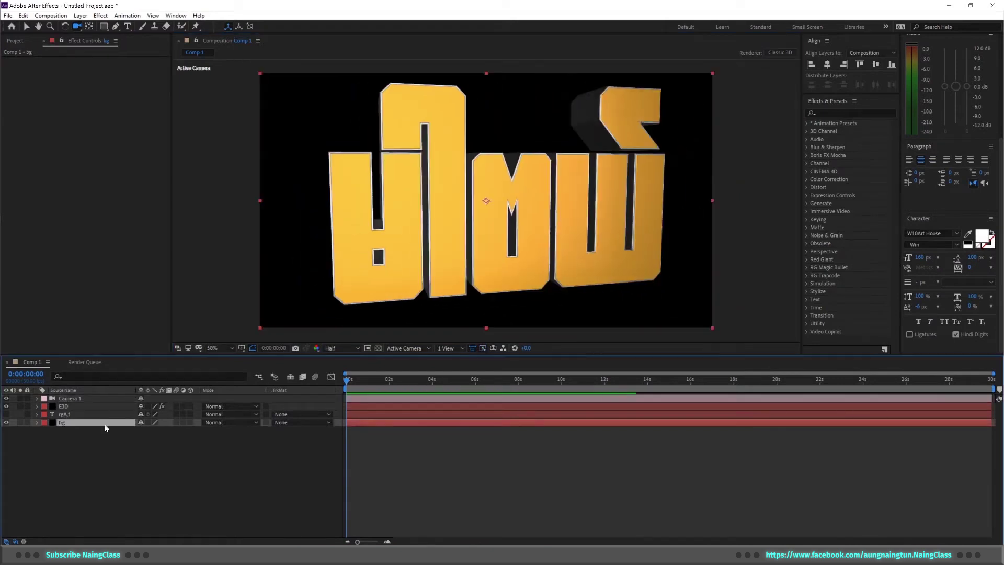
key("ctrl+shift+y")
left_click(654, 378)
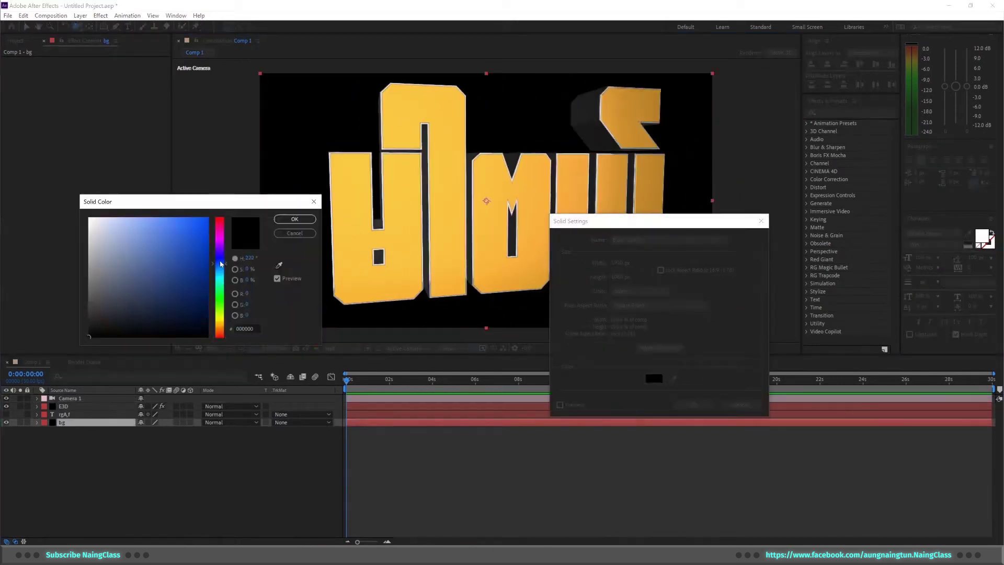
left_click_drag(220, 264, 223, 269)
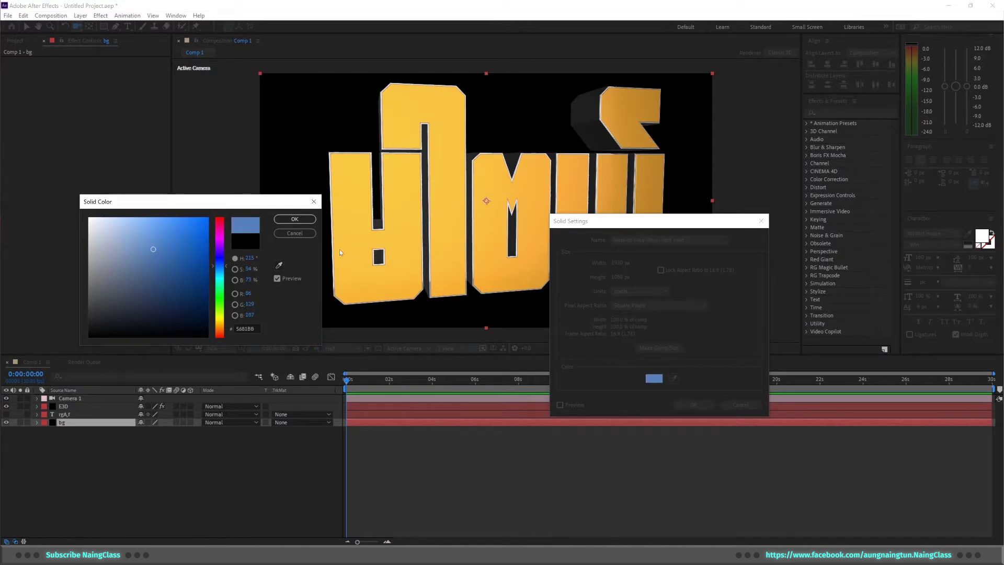
left_click(694, 405)
Draw an elliptical mask over the middle of the blue solid and feather its edge heavily
left_click(104, 27)
left_click(149, 47)
mouse_move(312, 121)
left_mouse_down()
mouse_move(665, 309)
mouse_move(674, 297)
left_mouse_up()
key("f")
left_click_drag(150, 438, 545, 406)
Lower the masked blue solid's opacity to 50%
key("t")
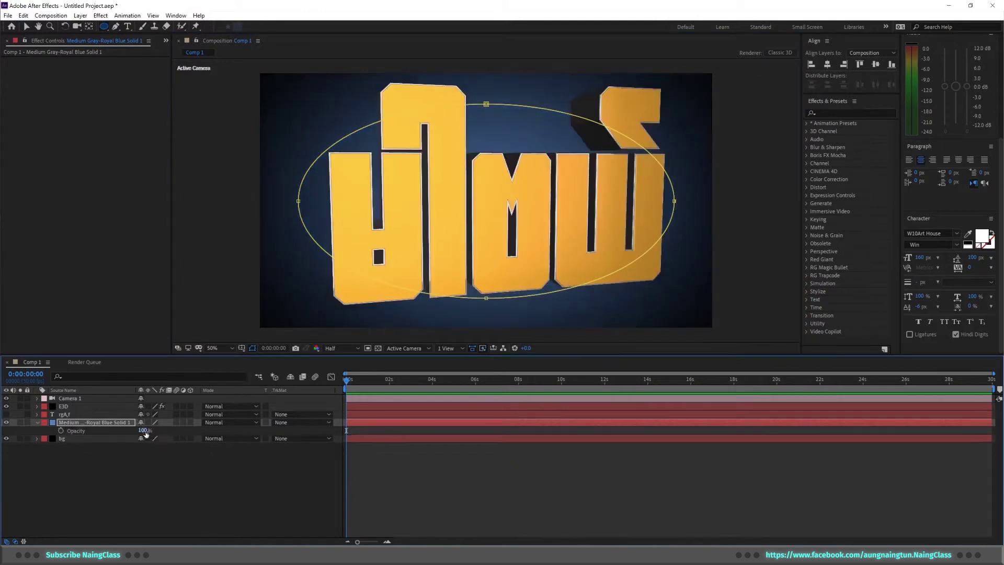
left_click_drag(152, 431, 145, 432)
right_click(587, 181)
left_click(573, 201)
Recolour the masked blue solid to medium orange
left_click(47, 422)
key("ctrl+shift+y")
left_click(604, 354)
left_click_drag(219, 263, 223, 329)
left_click(183, 270)
left_click(295, 219)
left_click(643, 403)
Pull the camera back and adjust its angle to frame the whole 3D text against the glow
left_click_drag(507, 166, 505, 225)
left_click(84, 407)
left_click_drag(542, 259, 502, 272)
Import Comic_animation.mp4 from the desktop into the project
left_click(15, 41)
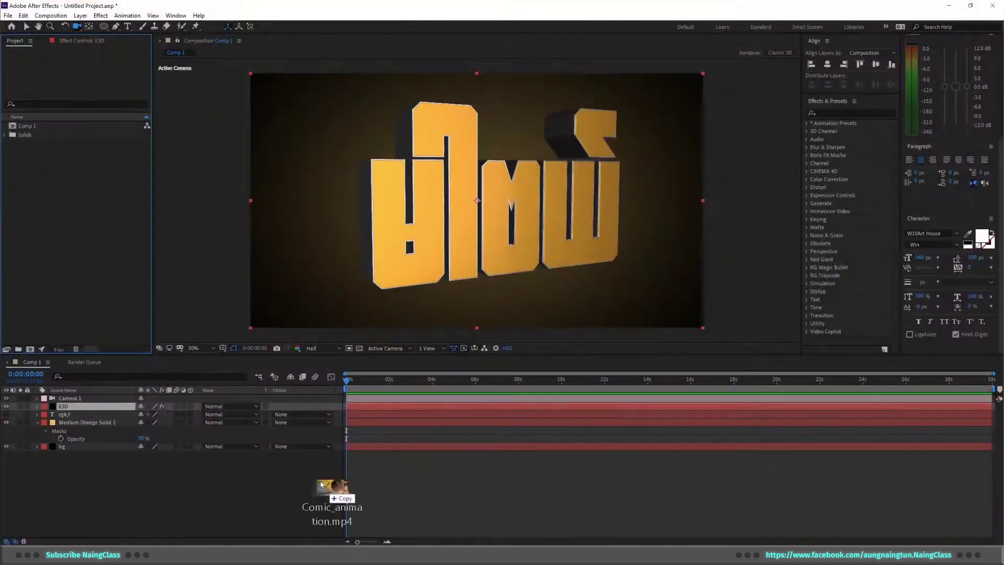
left_click_drag(325, 482, 59, 196)
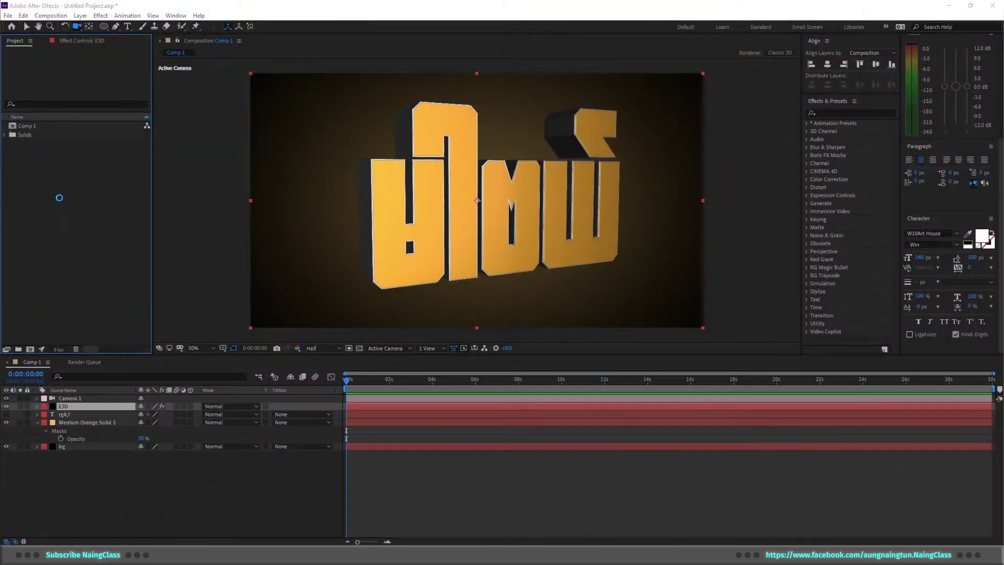
Create a composition from the Comic_animation clip and place it in Comp 1 between the text layer and orange solid
left_click_drag(31, 352, 30, 349)
left_click(31, 362)
left_click_drag(35, 126, 65, 419)
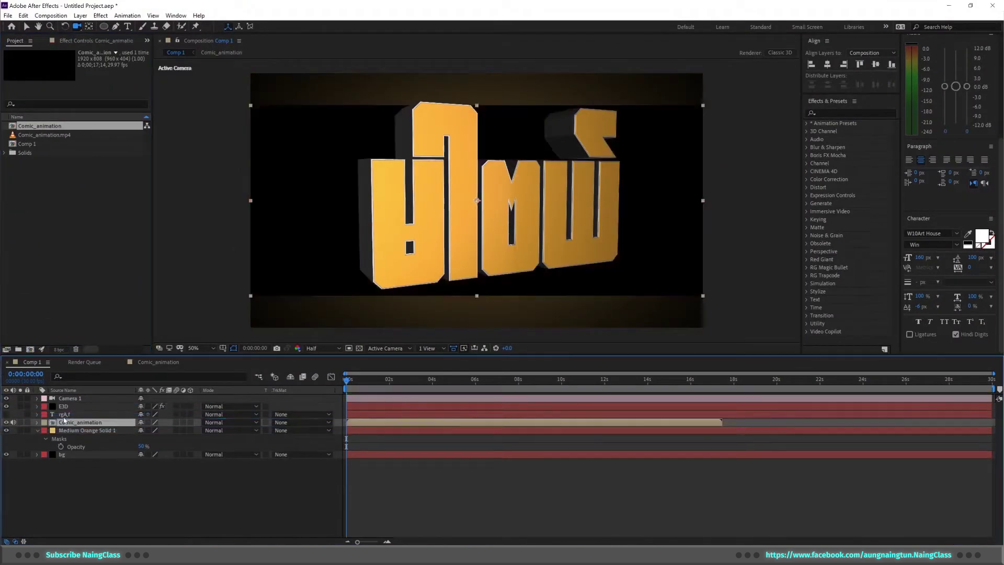
Scale the Comic_animation layer to 134% and set its blending mode to Screen
left_click(393, 382)
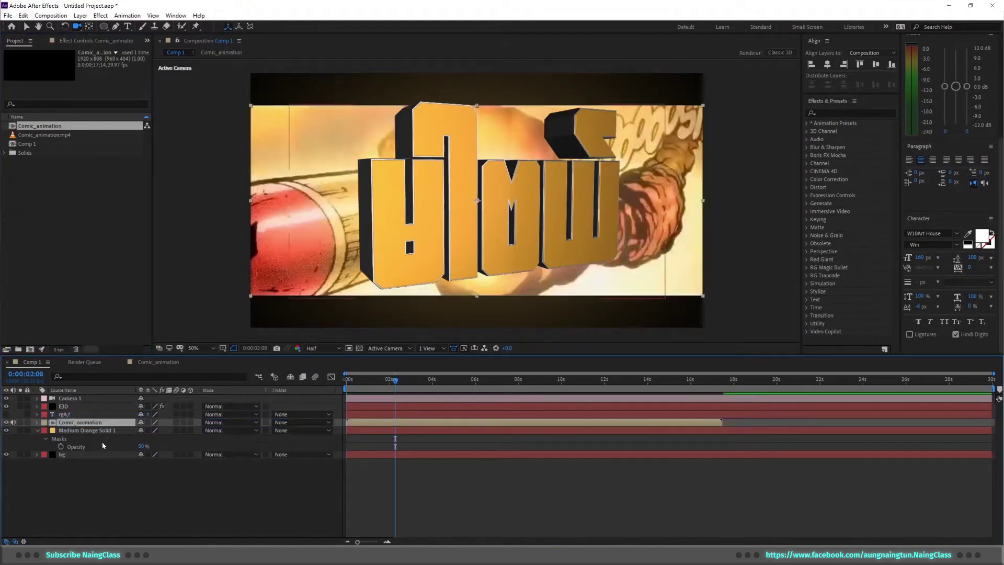
key("s")
left_click_drag(151, 430, 167, 432)
left_click(230, 422)
left_click(262, 135)
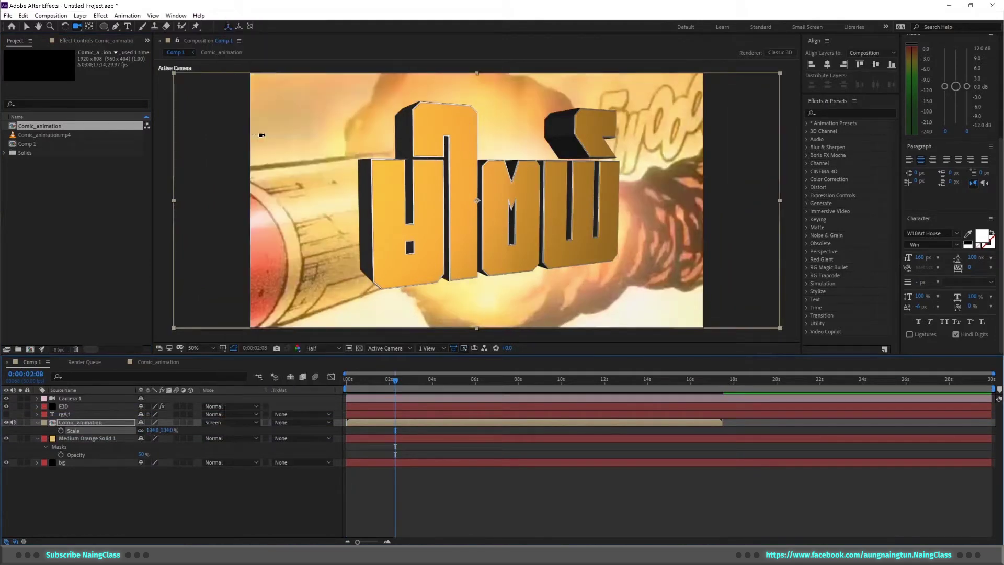
Lower the Comic_animation layer's opacity and change its blending mode to Multiply, checking several moments in the timeline
mouse_move(105, 432)
left_mouse_down()
mouse_move(107, 457)
mouse_move(123, 455)
mouse_move(91, 456)
mouse_move(145, 455)
mouse_move(89, 445)
mouse_move(89, 422)
left_mouse_up()
key("t")
left_click(230, 447)
left_click(225, 72)
left_click(410, 381)
left_click(520, 381)
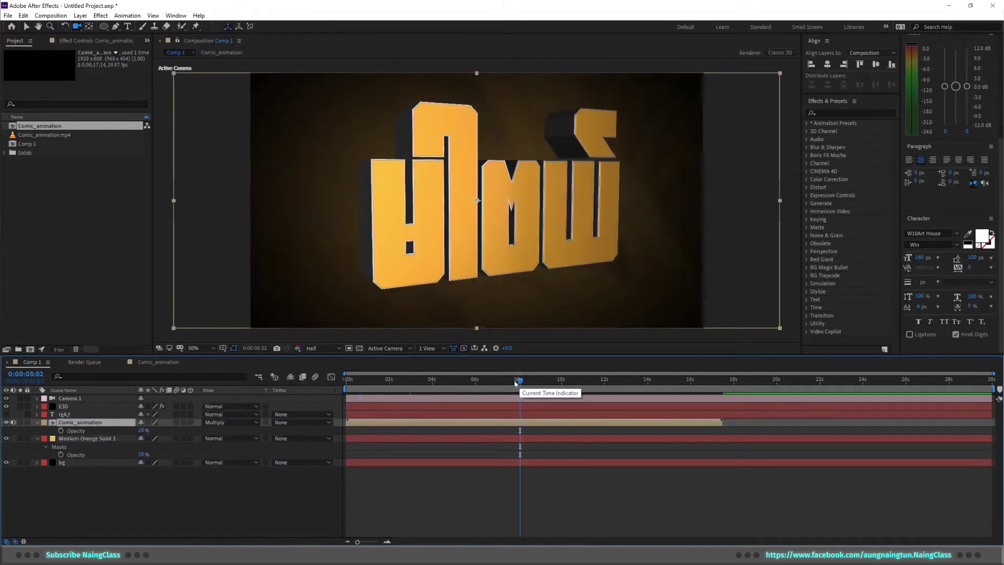
Set the Comic_animation layer's opacity to 35% and preview Comp 1 from the start
type("35")
key("Return")
key("Home")
key("space")
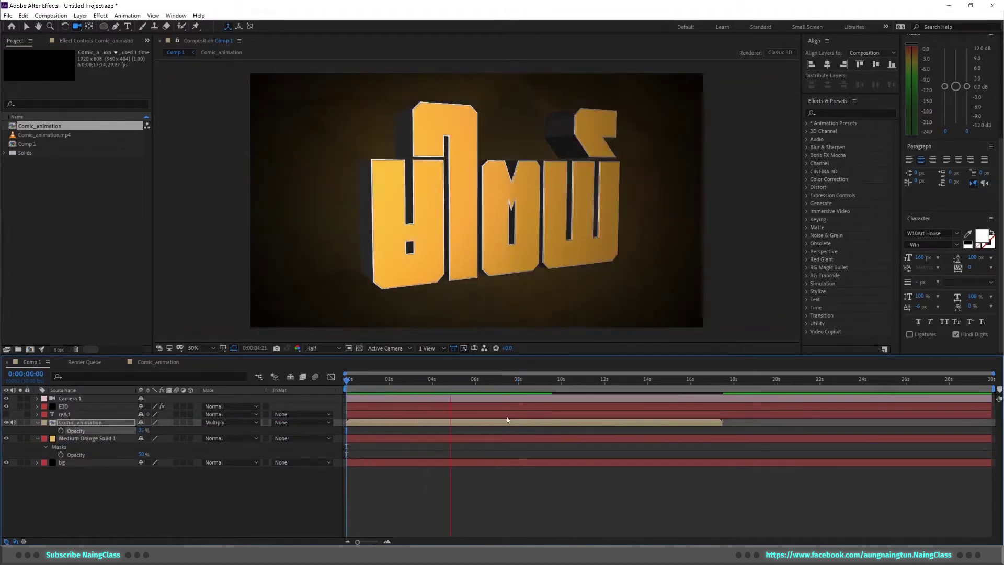
key("space")
left_click_drag(482, 380, 365, 388)
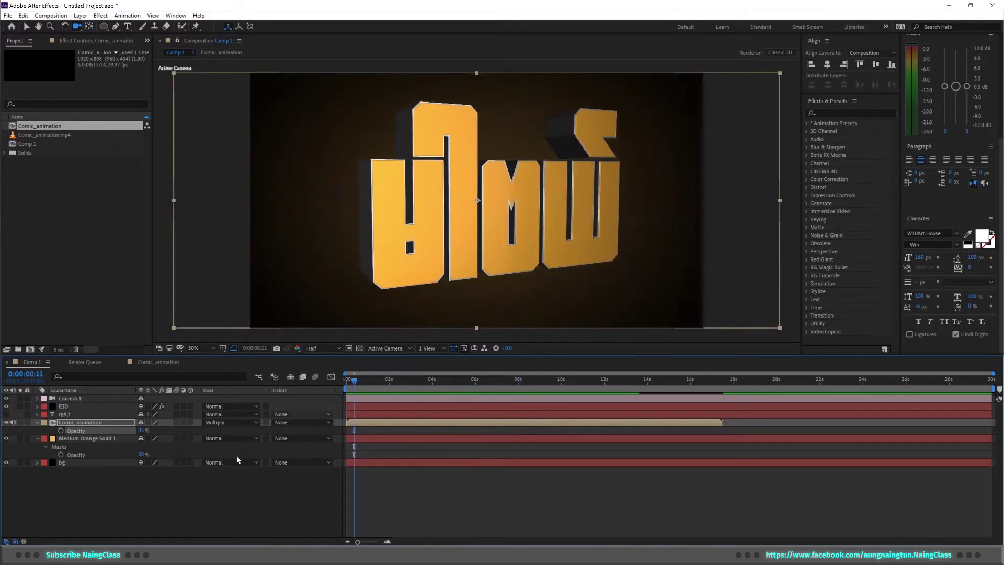
Reopen the E3D layer's Scene Setup and replace the extrusion model's Chrome bevel material with Gold from the Physical presets
left_click(122, 464)
left_click(74, 406)
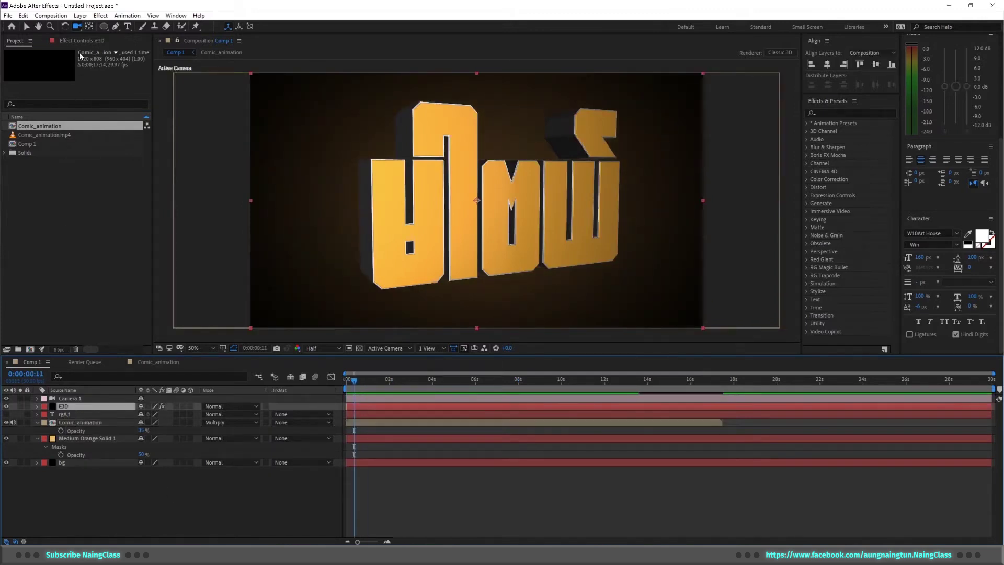
left_click(55, 79)
scroll(504, 240, "up", 3)
left_click_drag(504, 240, 286, 204)
left_click(38, 412)
left_click(57, 445)
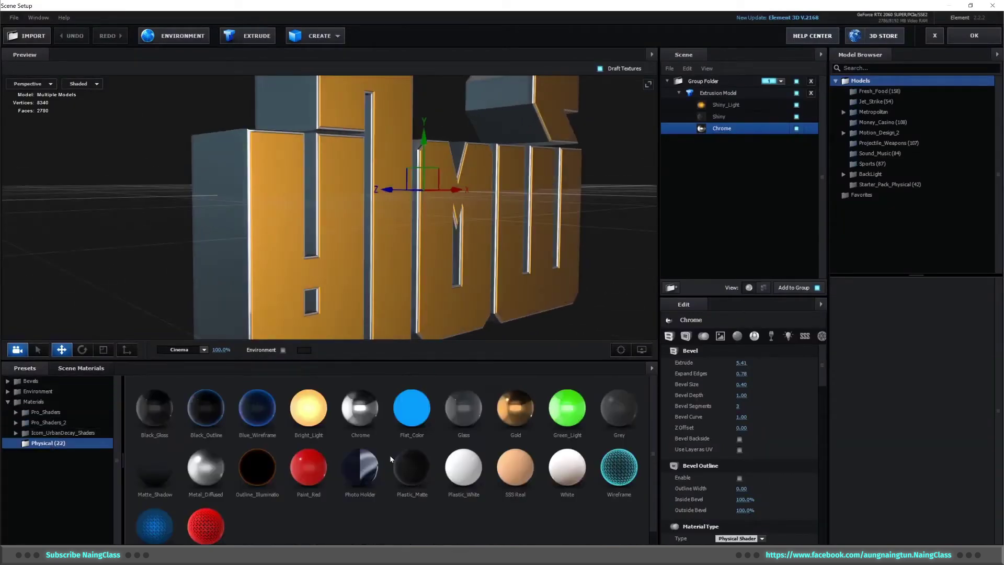
left_click_drag(520, 415, 735, 124)
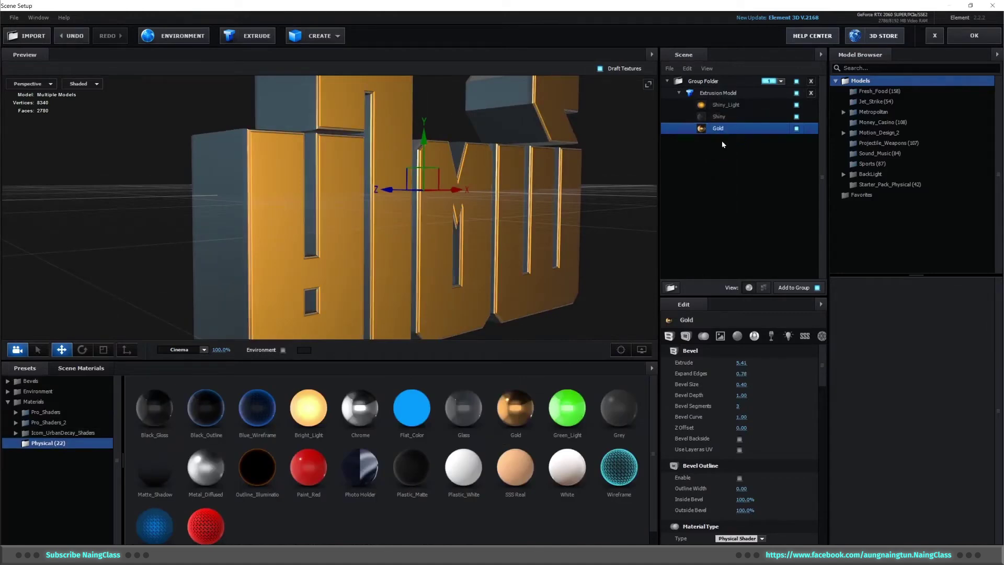
Set the Gold material's reflectivity color to red and check the bevel edges from another angle
scroll(742, 396, "down", 10)
left_click(745, 414)
left_click_drag(790, 374, 802, 355)
left_click(817, 480)
left_click_drag(308, 209, 353, 209)
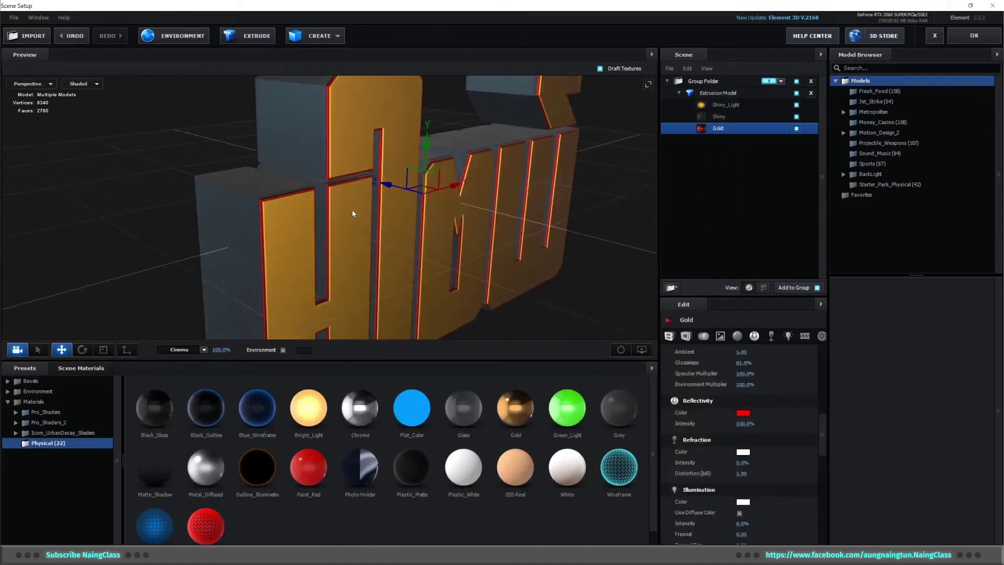
Replace the Shiny_Light face material with isotropic_1b from Icom_UrbanDecay_Shaders' physical Metal presets, and apply the scene to the comp
left_click(60, 433)
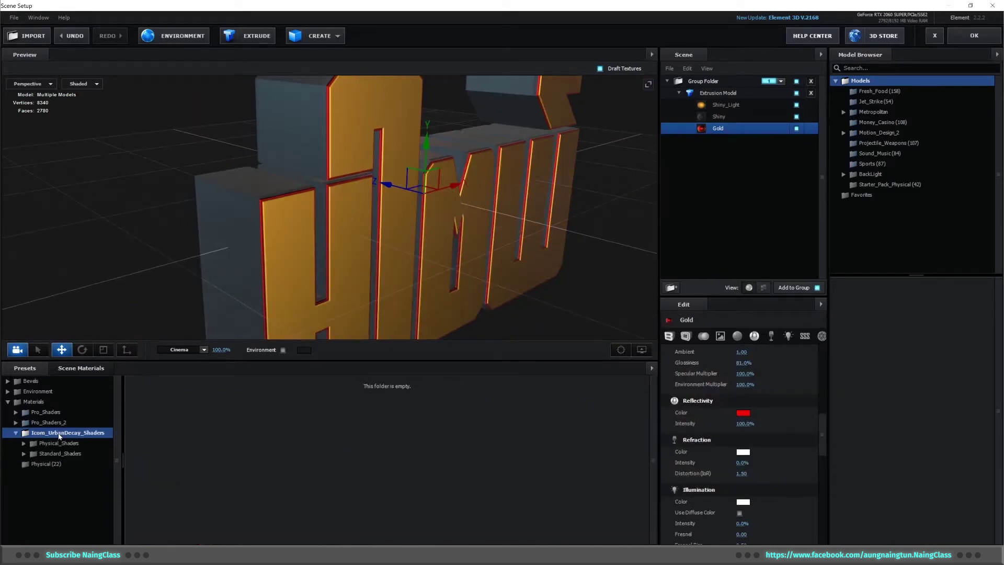
left_click(61, 454)
scroll(62, 494, "down", 3)
left_click(62, 407)
left_click(24, 444)
left_click(64, 507)
scroll(507, 441, "down", 2)
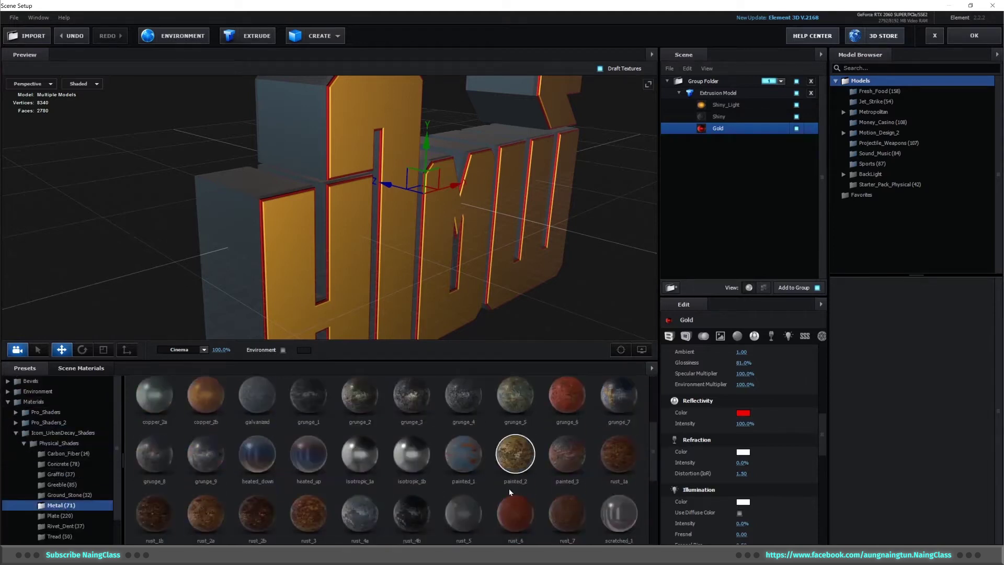
left_click_drag(412, 462, 731, 105)
left_click_drag(633, 251, 555, 226)
scroll(565, 265, "down", 2)
left_click(974, 36)
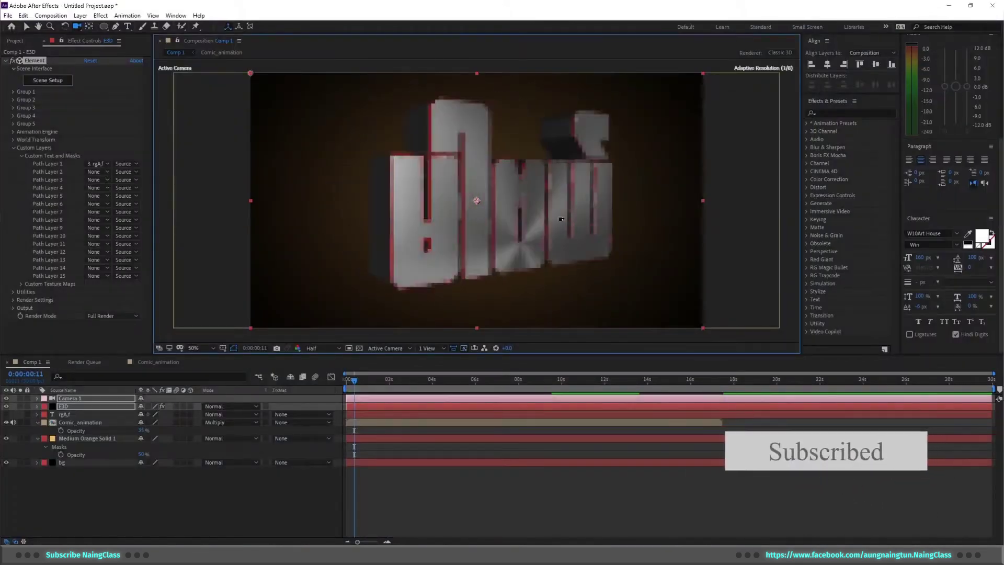
Add a light blue ambient light to Comp 1 and check the title at other moments in the timeline
left_click(98, 407)
key("ctrl+alt+shift+l")
left_click(336, 181)
left_click(326, 216)
left_click(315, 193)
left_click(218, 262)
left_click(294, 220)
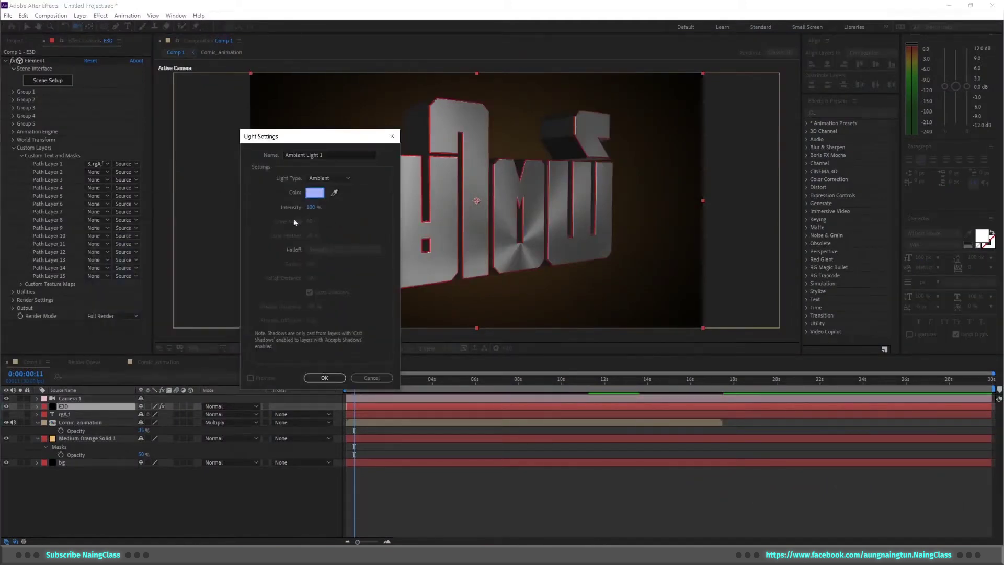
key("Return")
left_click_drag(355, 382, 401, 380)
left_click_drag(475, 386, 605, 386)
Add a parallel light with the pink color FFA5A5 to Comp 1
key("ctrl+alt+shift+l")
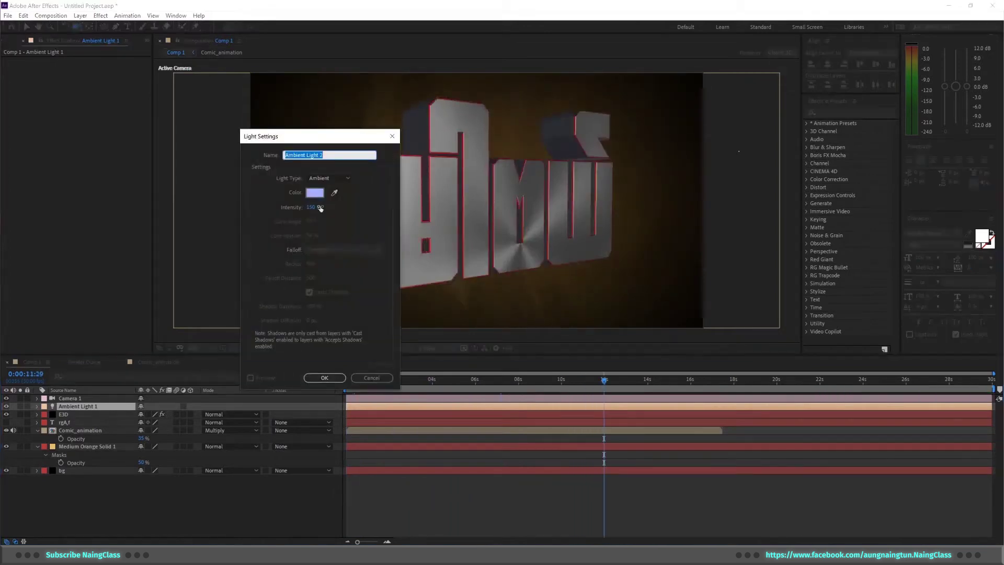
left_click(325, 188)
left_click(315, 193)
left_click(221, 220)
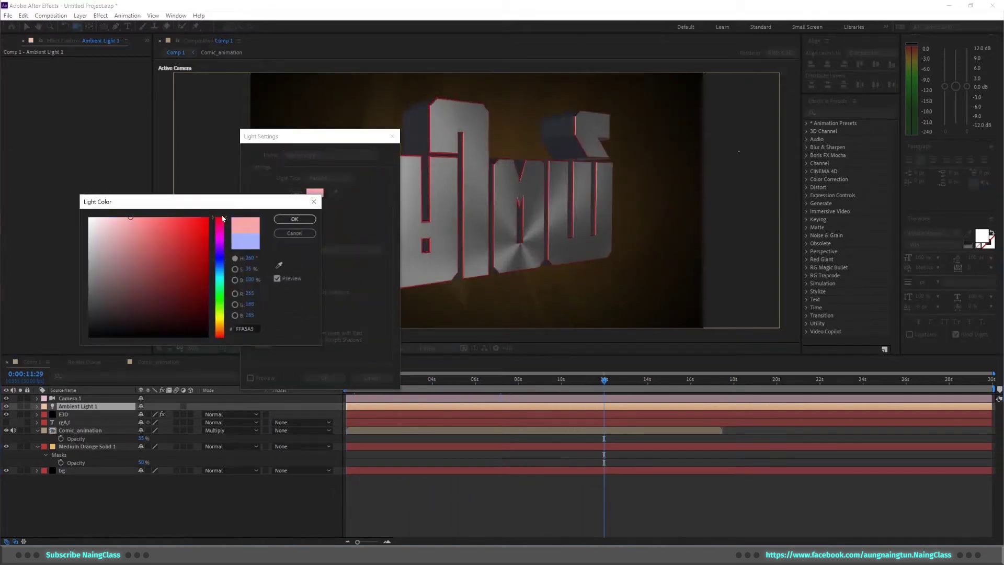
left_click(295, 219)
double_click(315, 208)
left_click(324, 378)
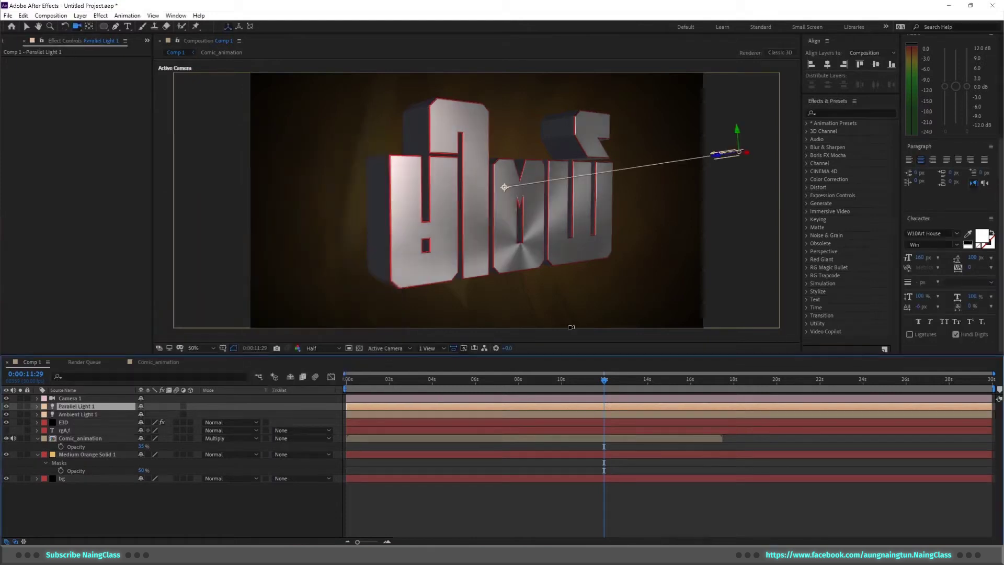
Examine the parallel light's placement from the Left view and return to the Active Camera at an earlier time
left_click(403, 348)
left_click(381, 393)
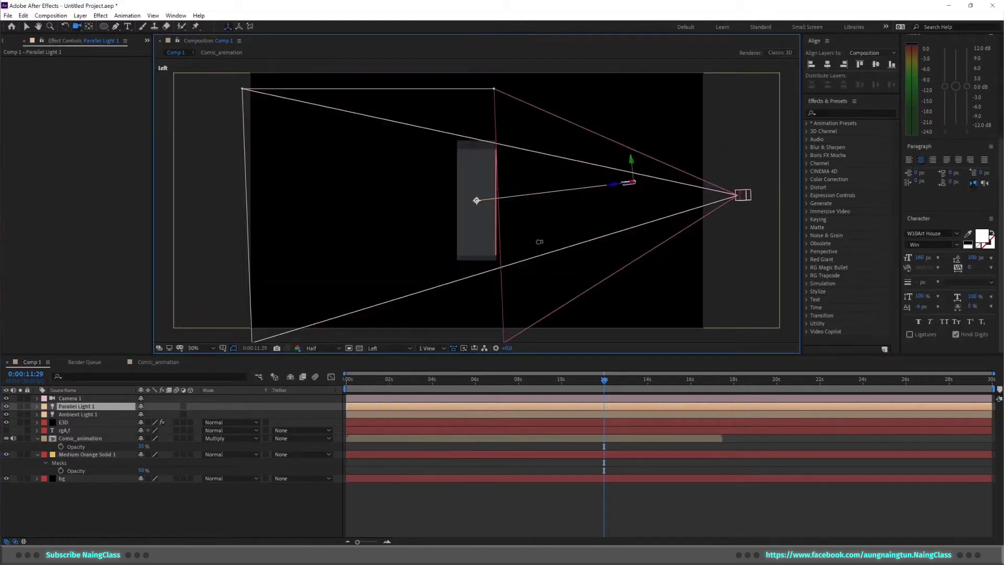
left_click_drag(598, 383, 540, 385)
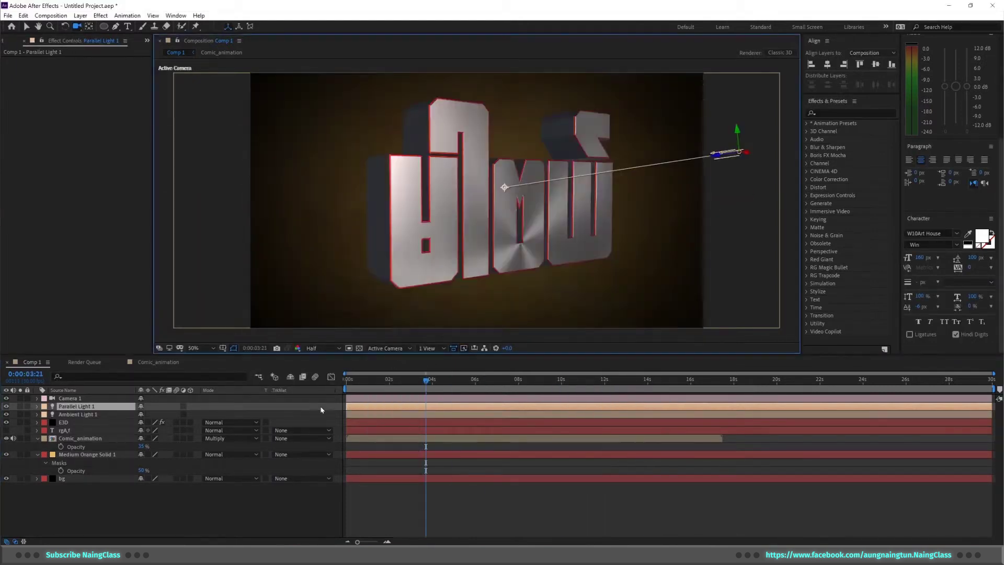
Rotate the extrusion model in the E3D layer's Scene Setup so the title lies flat on its back, and apply the scene
left_click(63, 423)
left_click(50, 84)
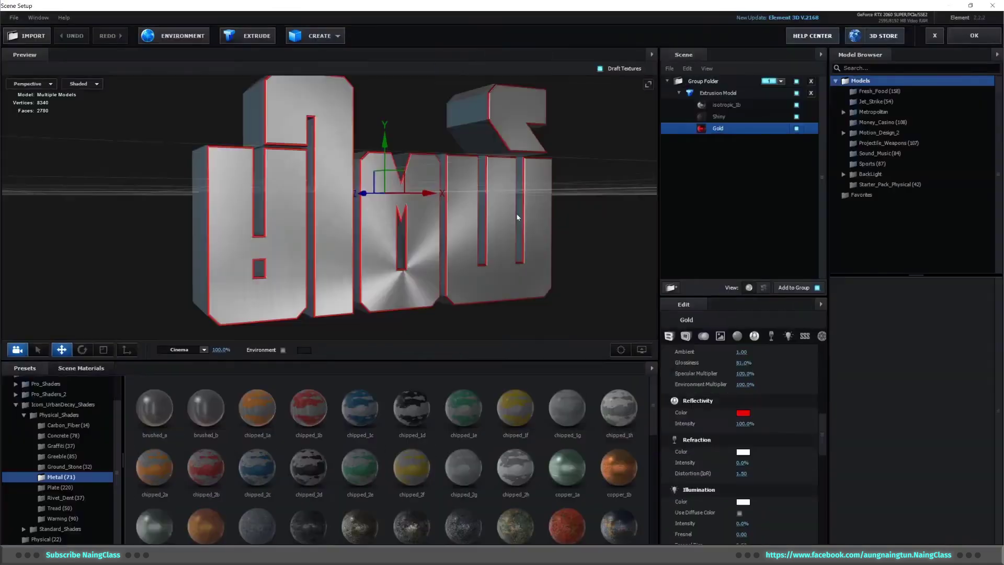
left_click_drag(577, 187, 594, 211)
left_click(725, 94)
left_click_drag(430, 170, 468, 148)
key("w")
left_click_drag(382, 107, 510, 201)
left_click(974, 35)
Raise Parallel Light 1 above the flat title and pull its point of interest down toward the letters
left_click_drag(577, 216, 547, 211)
key("v")
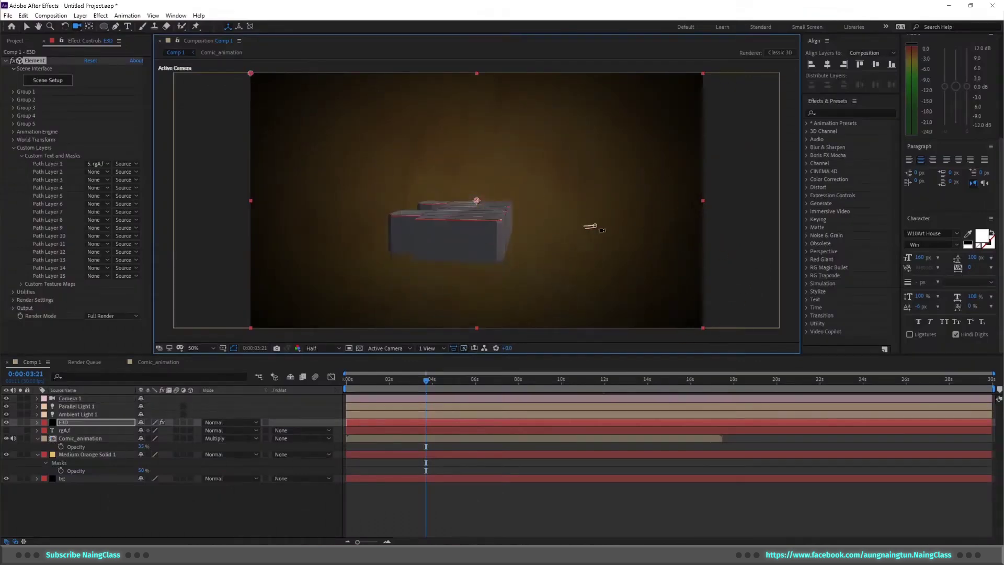
left_click(593, 227)
left_click_drag(573, 71, 573, 68)
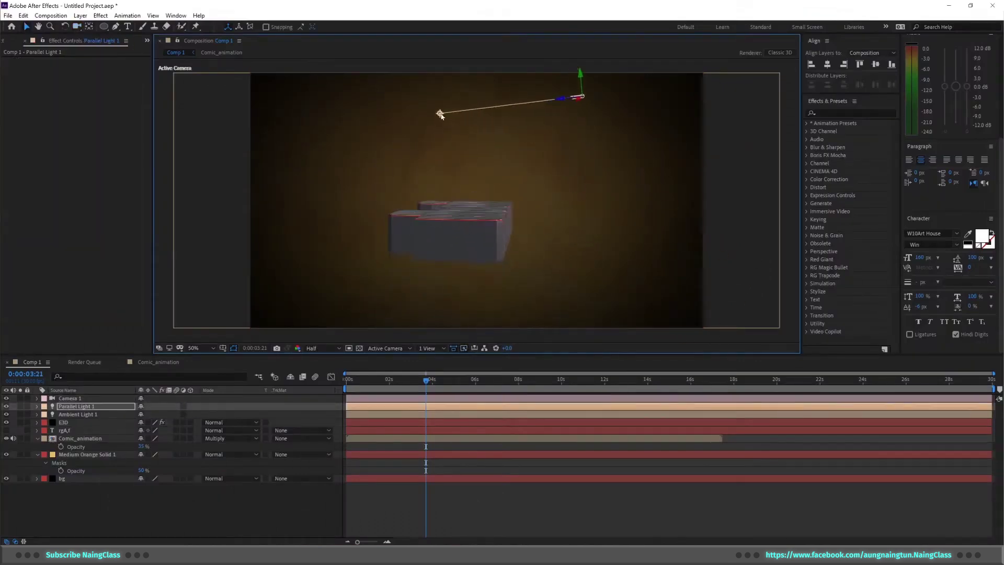
left_click_drag(467, 193, 464, 208)
key("c")
left_click_drag(584, 172, 535, 202)
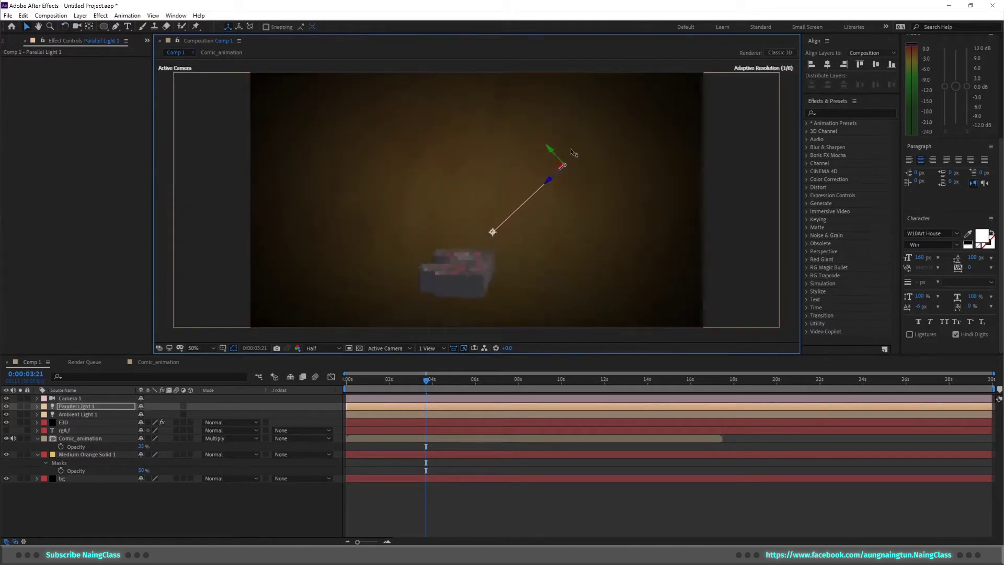
Center Parallel Light 1's point of interest on the title in the Top view, and return to the Active Camera
left_click(387, 348)
left_click(382, 398)
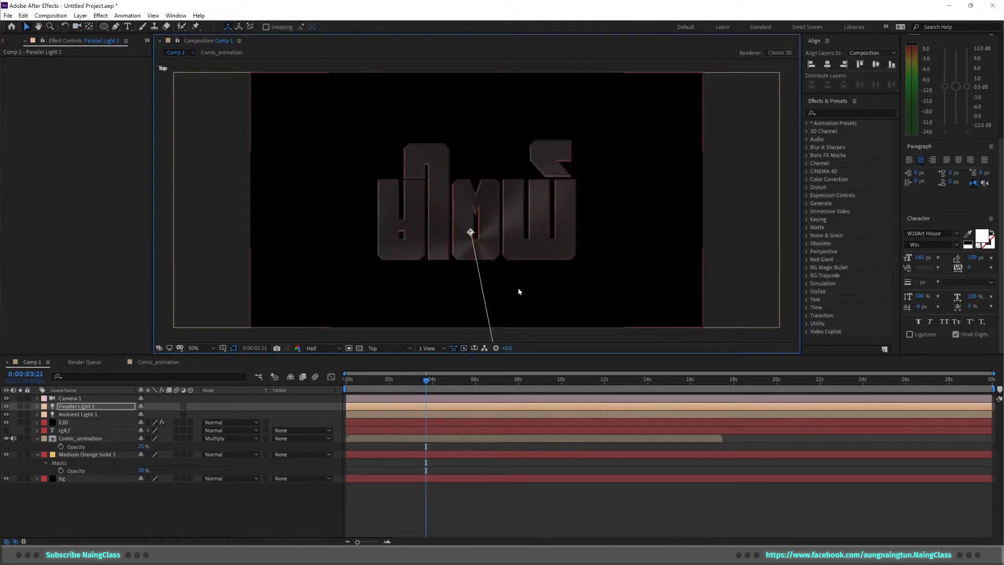
scroll(516, 297, "down", 2)
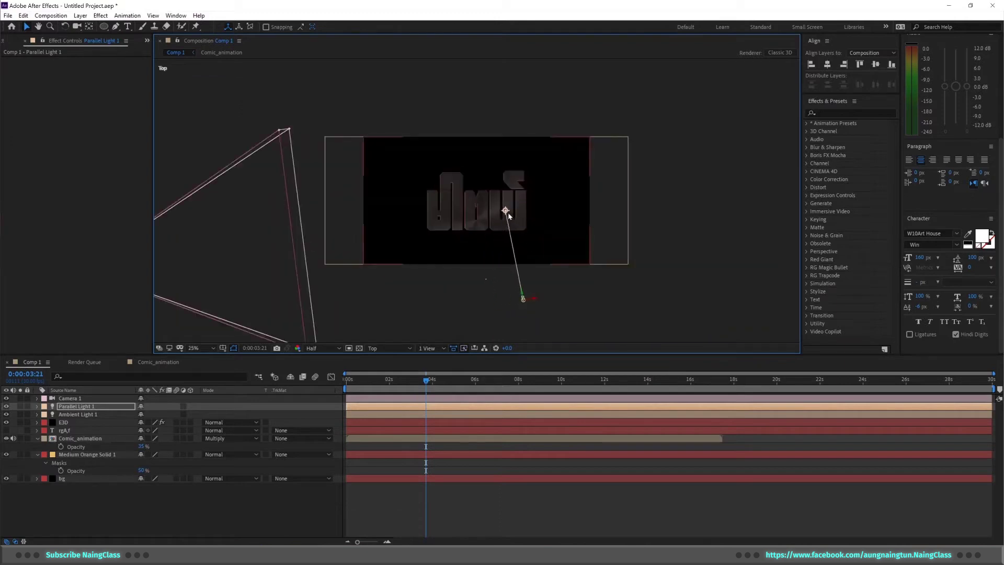
left_click_drag(490, 212, 478, 213)
scroll(487, 208, "up", 2)
left_click(407, 349)
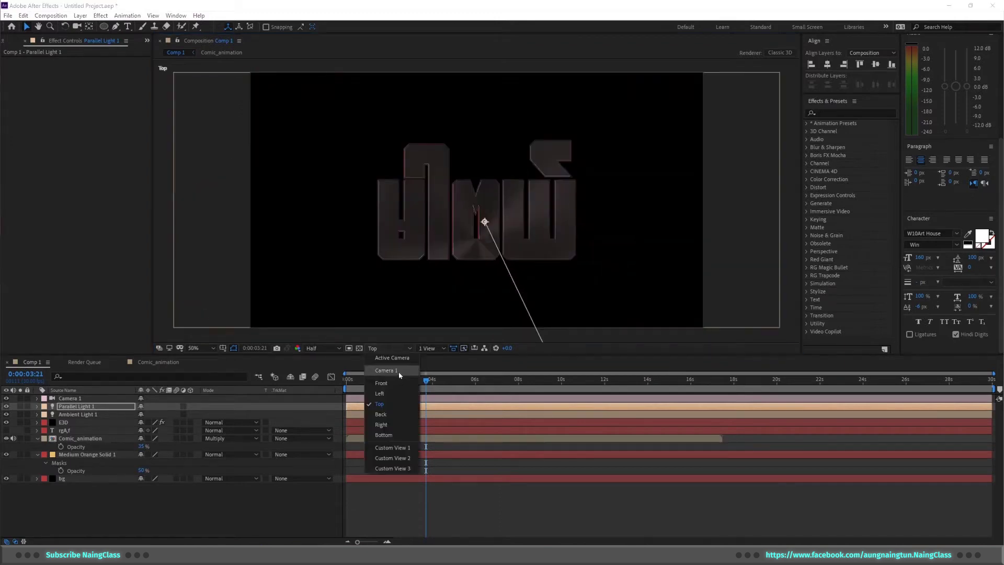
left_click(385, 360)
Add a spot light with a light blue color to Comp 1
key("ctrl+shift+y")
left_click(329, 179)
left_click(341, 188)
left_click(314, 193)
left_click(221, 273)
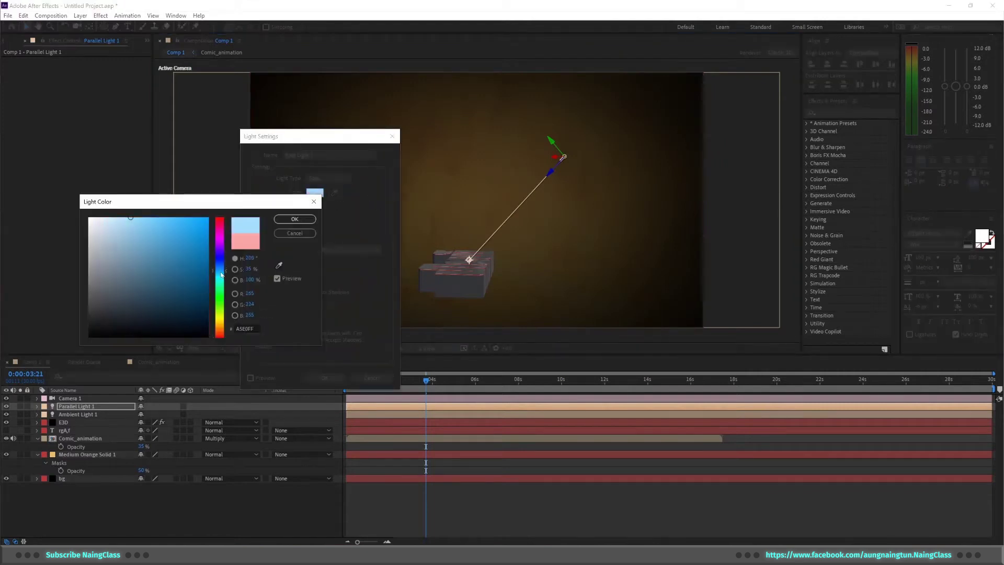
left_click(295, 219)
left_click(325, 378)
Move Spot Light 1 up beside the title and aim its point of interest at the letters
left_click(539, 252)
left_click(542, 269)
left_click_drag(541, 246, 574, 202)
left_click_drag(492, 242, 466, 261)
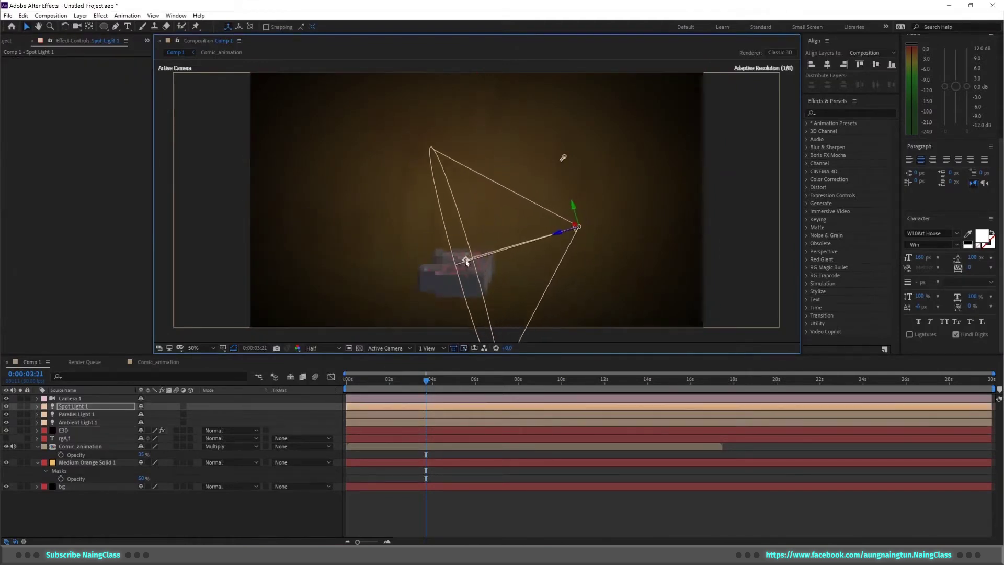
Compare the title with Spot Light 1 hidden and shown, and adjust the light's aim on the title
key("c")
left_click_drag(593, 235, 537, 369)
left_click_drag(527, 243, 544, 84)
left_click(7, 406)
left_click(7, 407)
scroll(582, 195, "down", 2)
left_click_drag(440, 126, 464, 215)
Move Spot Light 1 to the title's lower left in the Top view, and reframe the title through the Active Camera
left_click(404, 349)
left_click(380, 403)
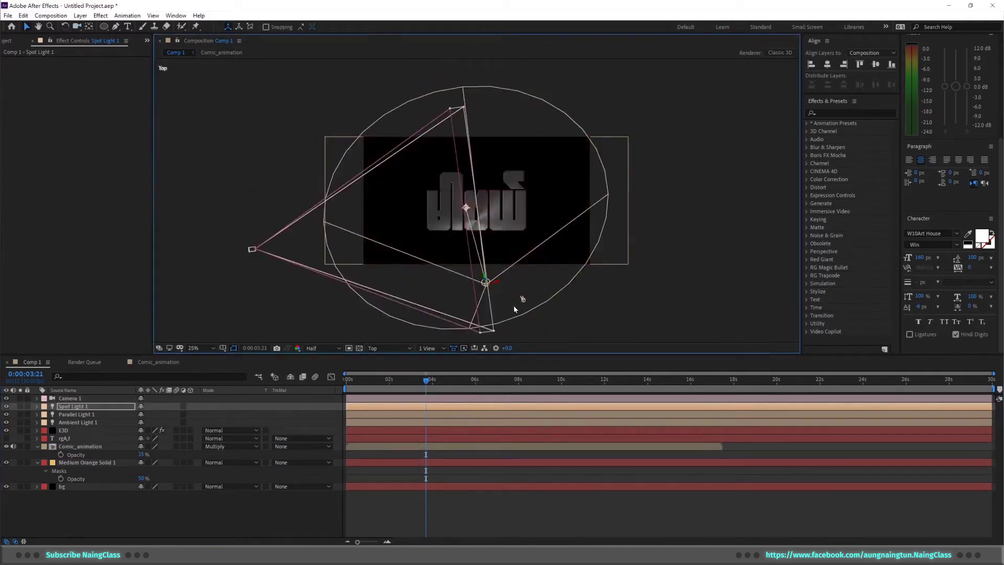
left_click_drag(497, 285, 440, 305)
left_click(391, 348)
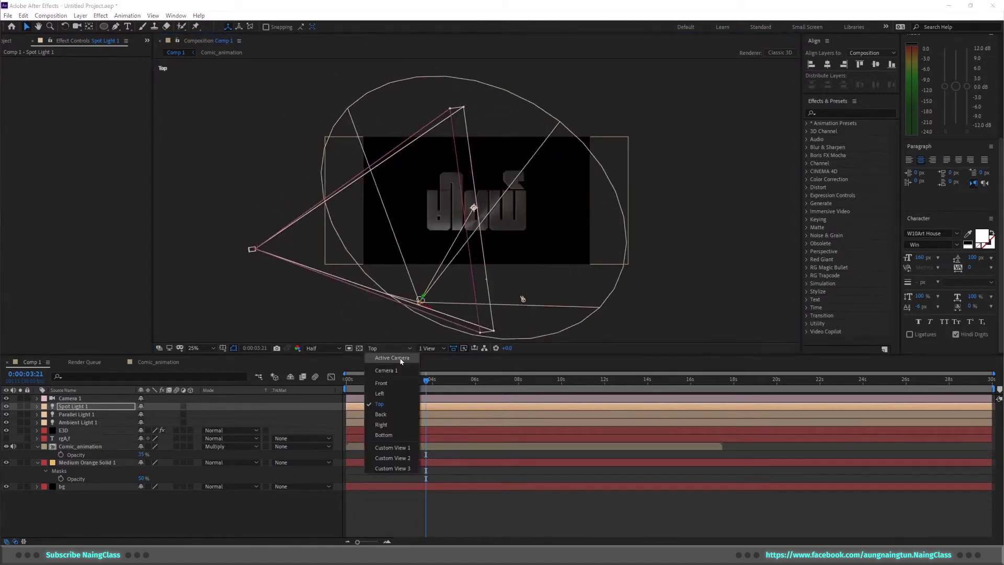
left_click(401, 360)
key("c")
scroll(508, 222, "up", 2)
left_click_drag(541, 152, 490, 263)
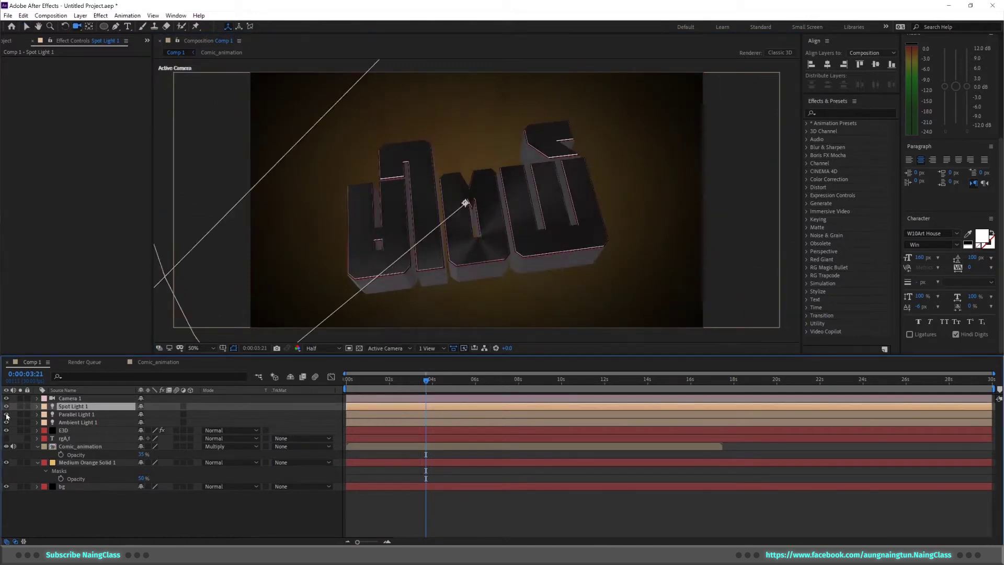
Reveal the Lighting render settings of the E3D layer and try the Dramatic lighting preset on the title
left_click(78, 430)
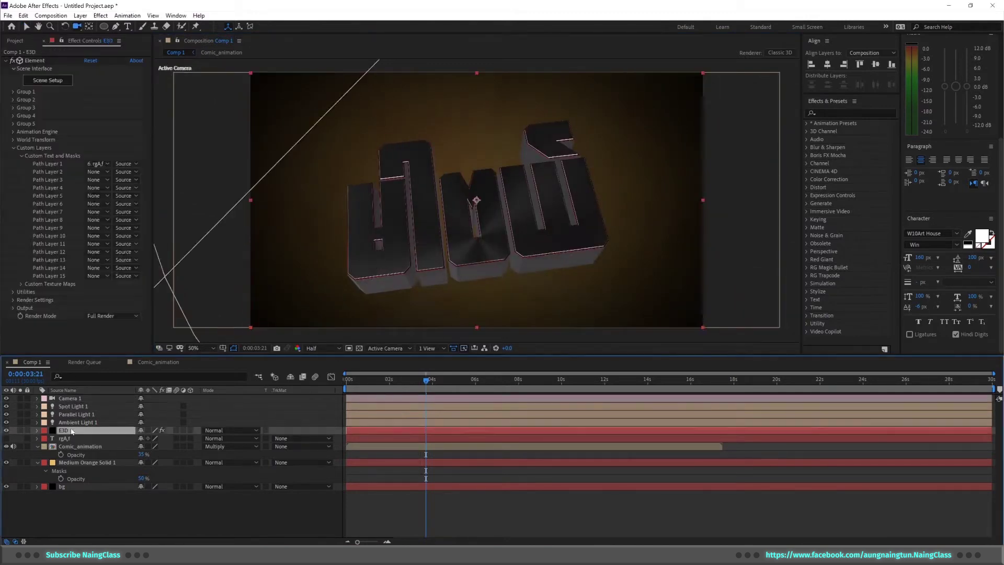
scroll(32, 254, "down", 2)
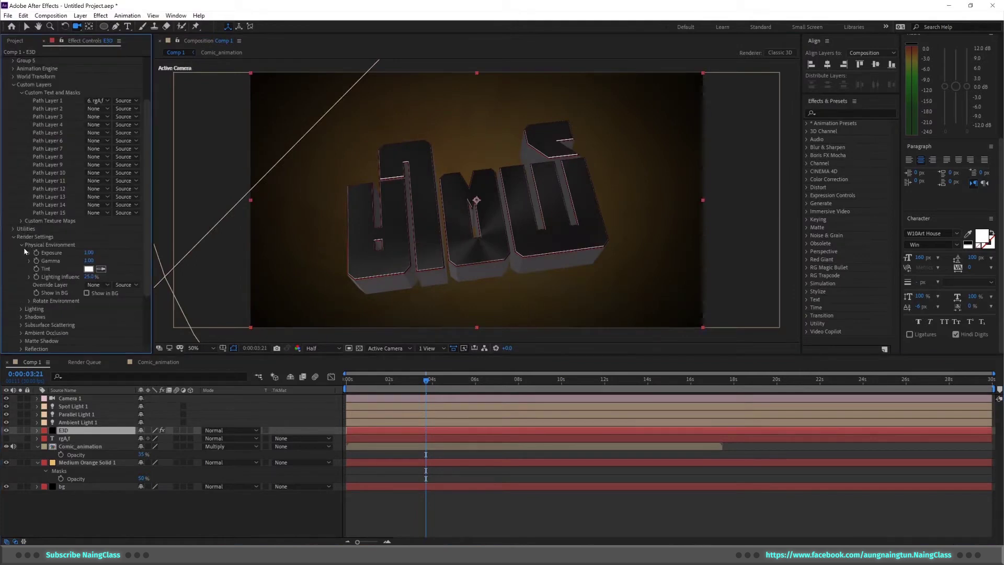
left_click(21, 253)
left_click(112, 276)
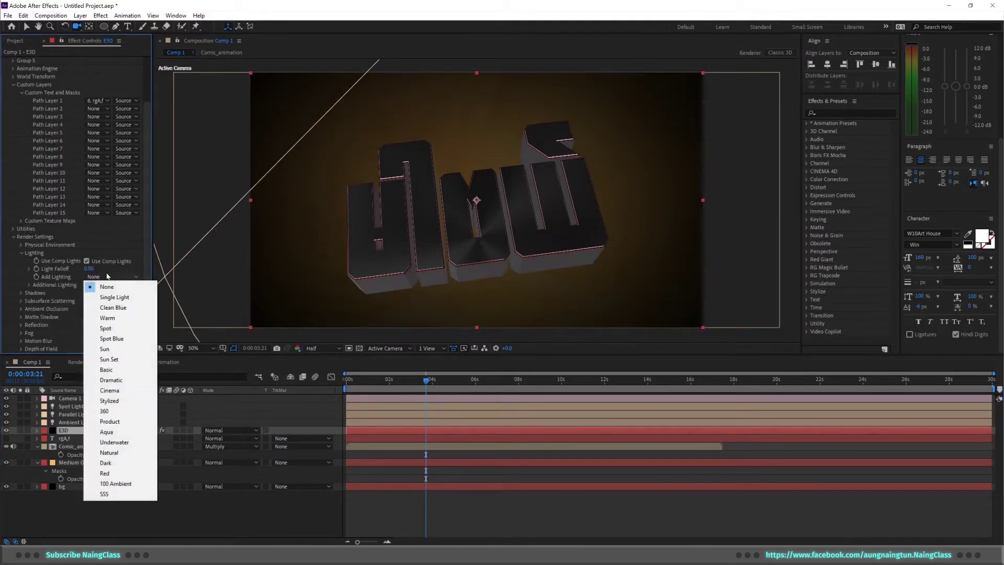
left_click(112, 379)
left_click_drag(502, 230, 477, 276)
Try the Cinema, Stylized, Sun Set and Basic lighting presets on the E3D title
left_click(119, 277)
left_click(111, 390)
left_click(133, 277)
left_click(114, 403)
left_click(124, 278)
left_click(118, 360)
left_click_drag(419, 256, 445, 278)
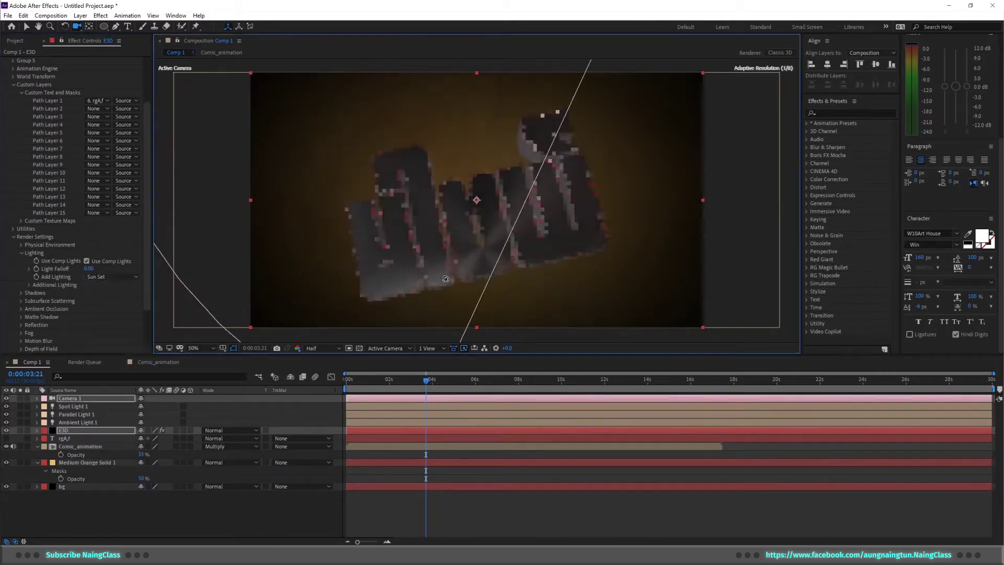
left_click(112, 277)
left_click(124, 365)
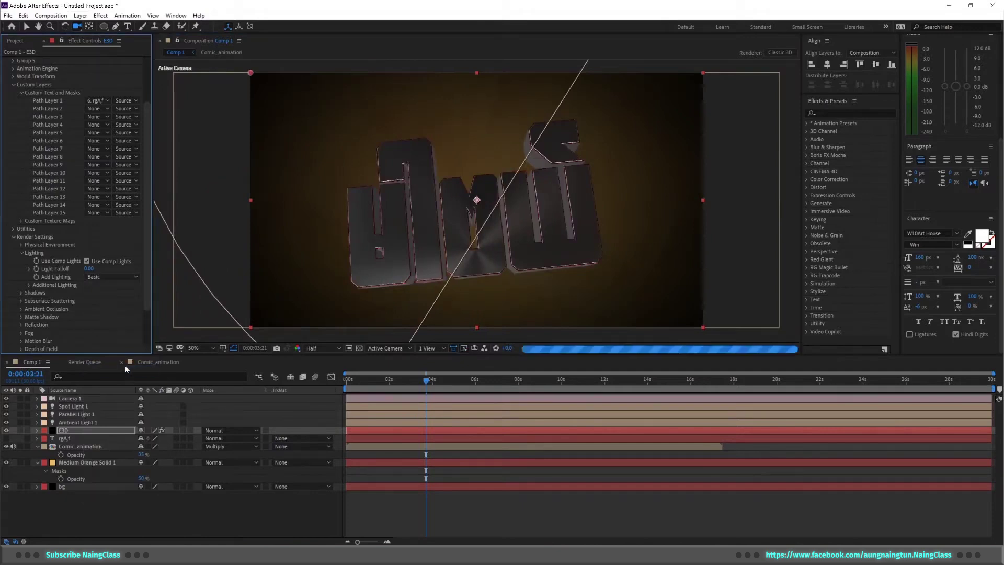
Set the E3D layer's added lighting to Cinema and orbit the camera to a more frontal view of the title
left_click(137, 277)
left_click(136, 381)
left_click_drag(487, 220, 174, 324)
Review the E3D layer's shadow render settings and adjust its ambient occlusion settings
left_click(21, 293)
scroll(72, 292, "down", 1)
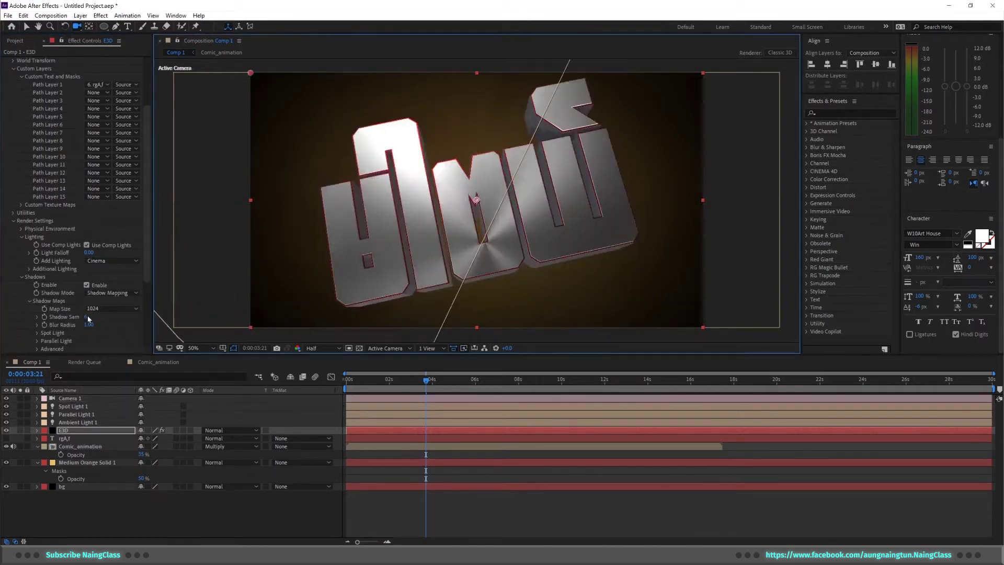
left_click(21, 277)
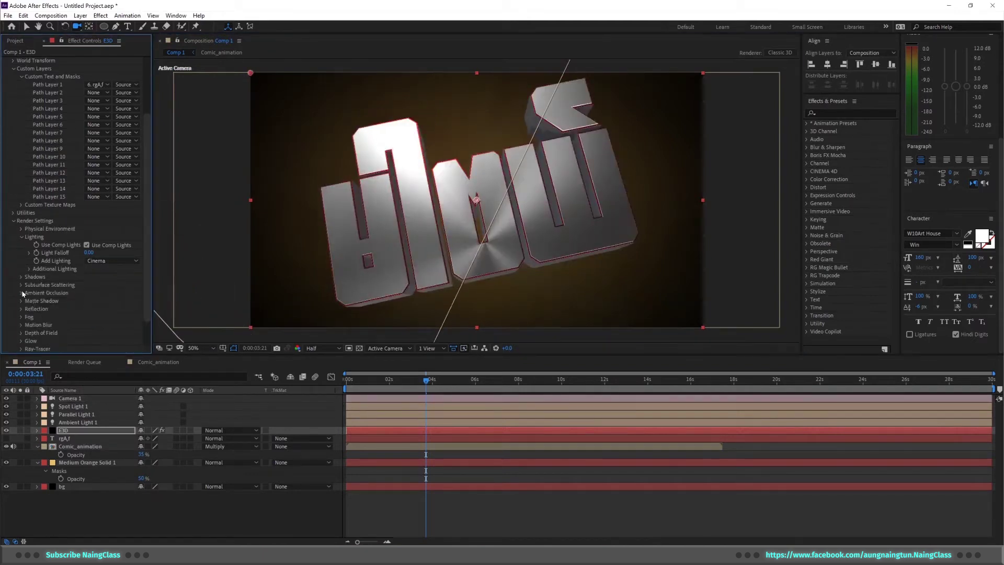
left_click(21, 293)
scroll(74, 238, "down", 4)
left_click(105, 293)
left_click(105, 334)
left_click(21, 229)
left_click(14, 189)
Assign the Comic_animation layer as Layer 1 in the E3D layer's custom texture maps
left_click_drag(533, 240, 614, 237)
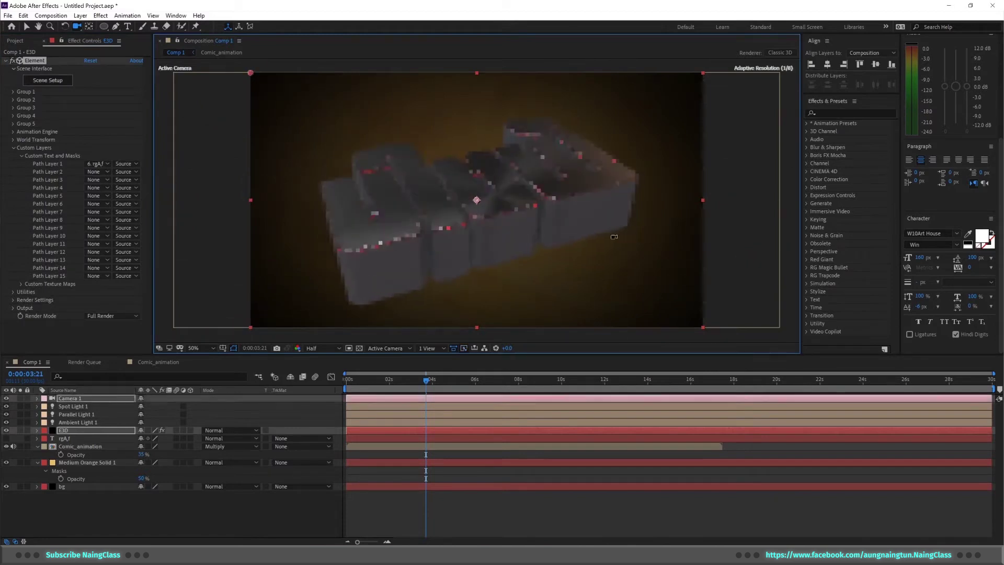
left_click(21, 156)
left_click(21, 164)
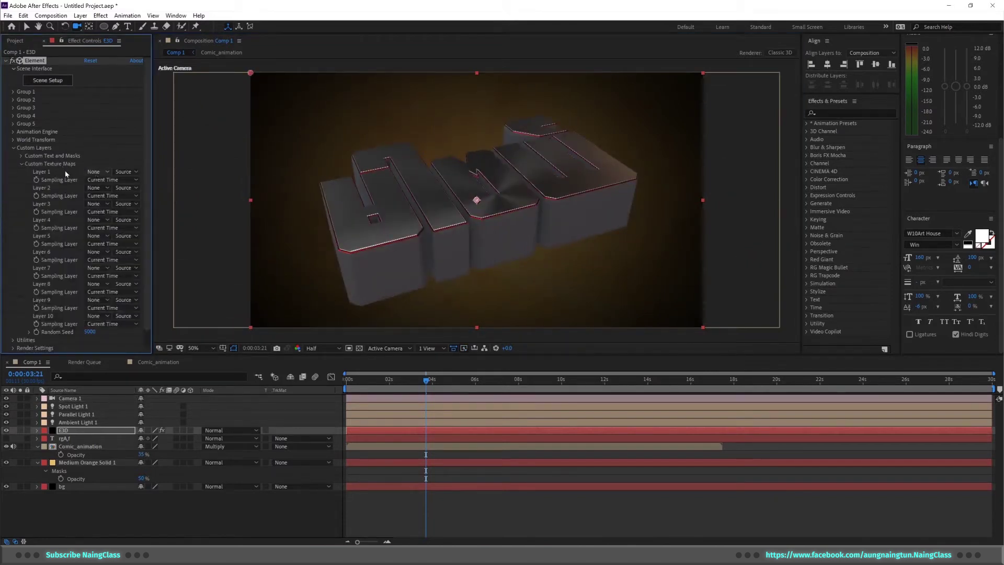
left_click(99, 172)
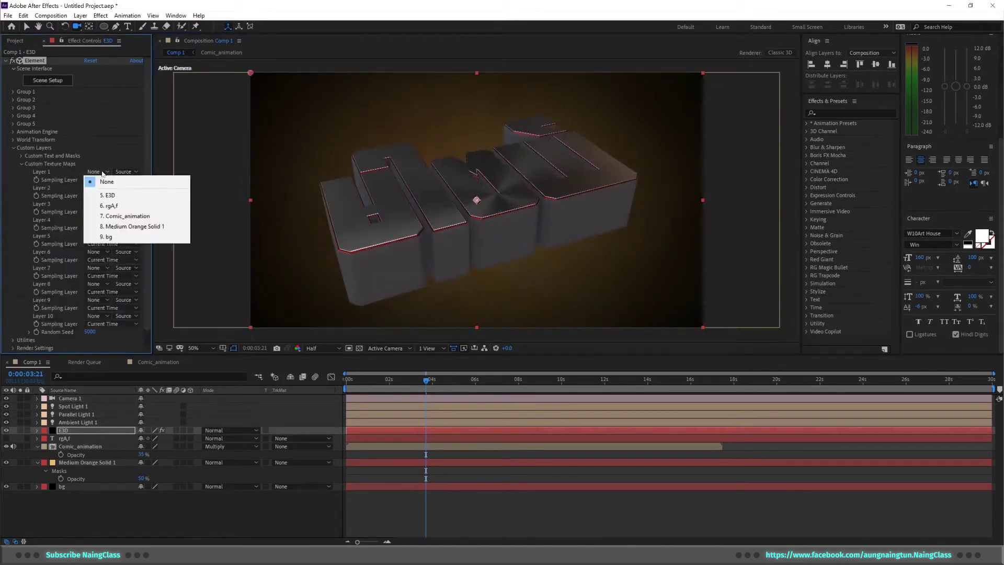
left_click(132, 217)
In Element's Scene Setup, set the Shiny material's reflectivity texture to Custom Layer 1 [Comic_animation]
left_click(47, 80)
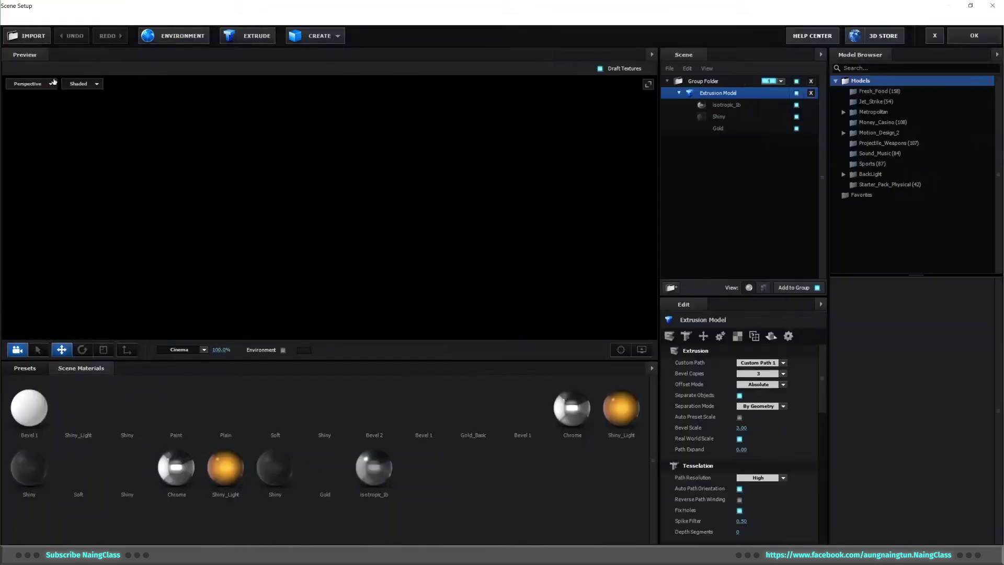
left_click(719, 116)
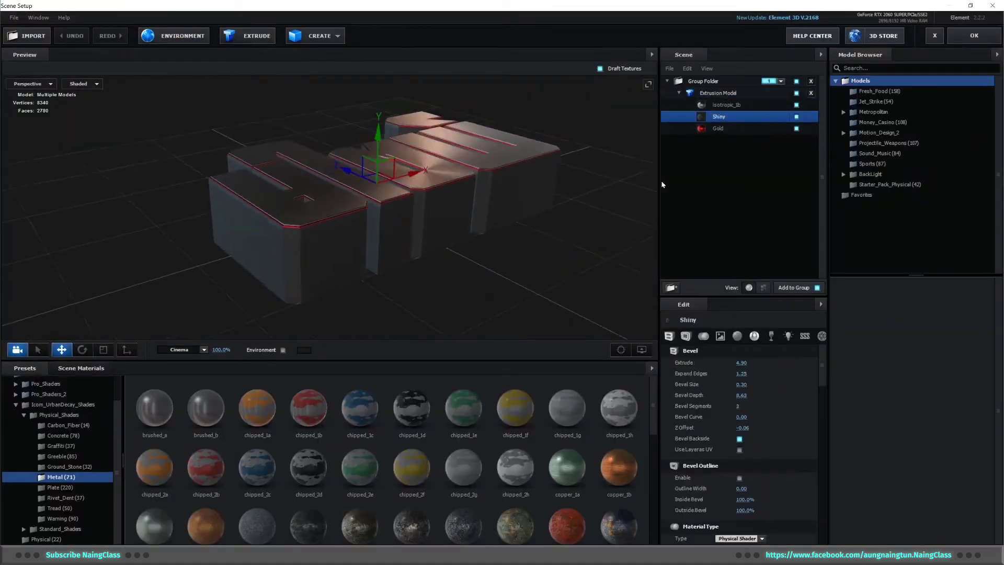
scroll(728, 416, "down", 3)
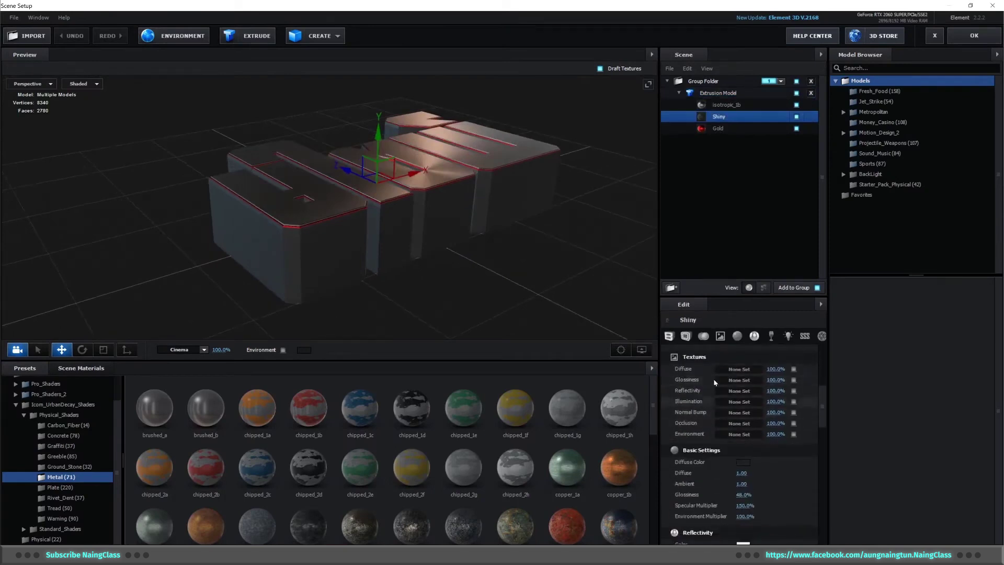
left_click(755, 370)
left_click(735, 314)
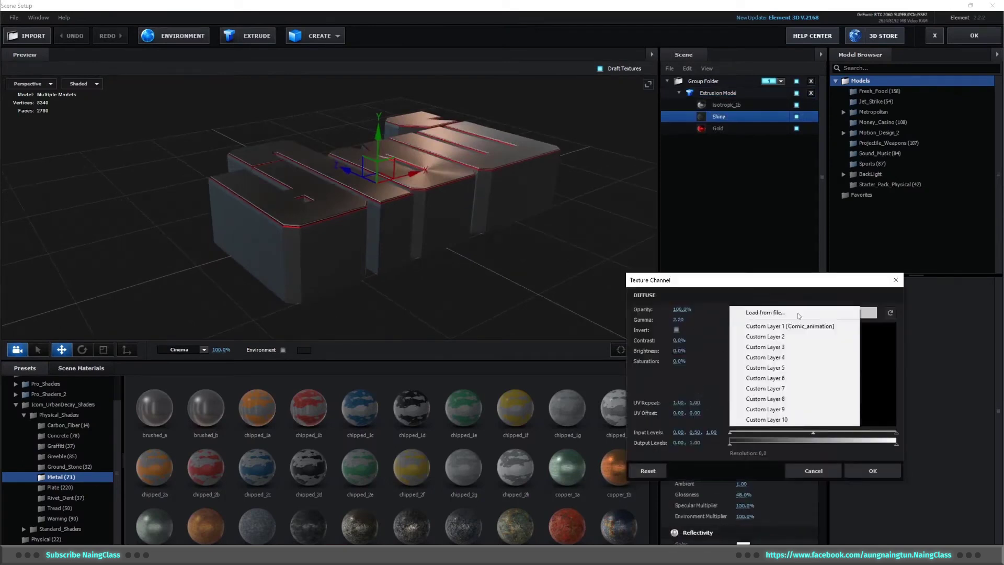
left_click(881, 473)
left_click(747, 392)
left_click(739, 337)
left_click(790, 348)
left_click(873, 492)
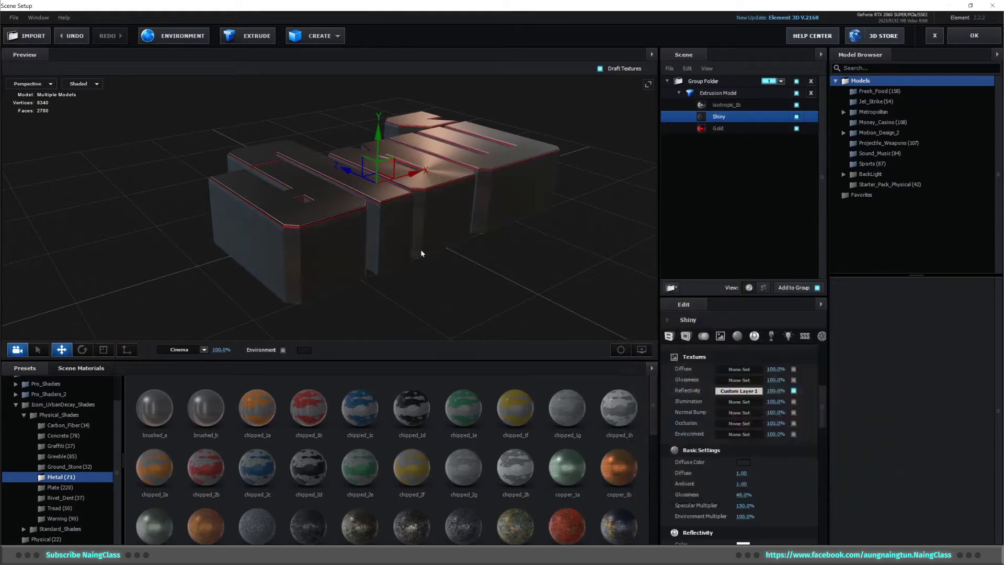
Set the Shiny material's illumination texture to Custom Layer 1 and raise its illumination intensity so the comic texture glows on the sides
left_click(733, 403)
left_click(785, 344)
left_click(774, 364)
left_click(856, 499)
scroll(743, 445, "down", 5)
left_click_drag(741, 458, 744, 458)
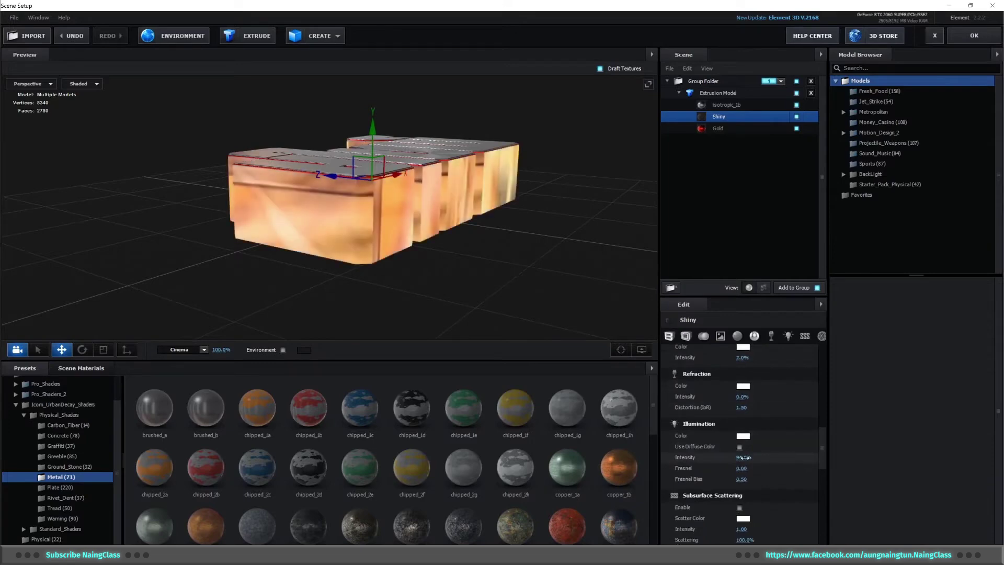
left_click_drag(465, 243, 484, 255)
Try Box Repeat (Preserve Aspect) texture mapping on the Extrusion Model with a UV repeat of 2, 2
left_click(715, 93)
scroll(728, 416, "down", 1)
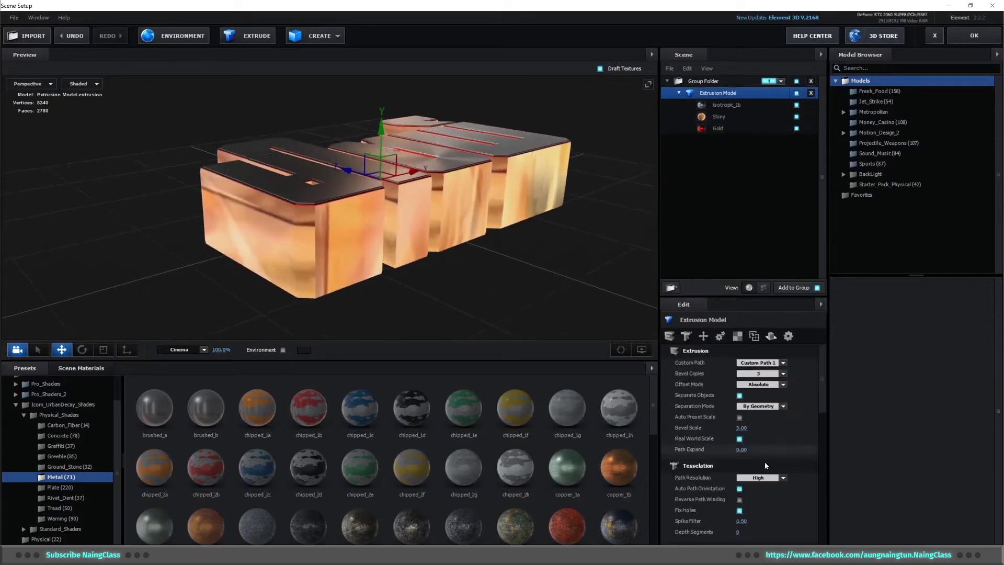
left_click(737, 338)
left_click(765, 364)
left_click(775, 396)
left_click_drag(319, 246, 400, 250)
type("2")
key("Tab")
type("2")
key("Return")
left_click_drag(589, 280, 654, 259)
Try Box Repeat texture mapping on the Extrusion Model with an adjusted horizontal UV repeat
left_click(758, 362)
left_click(767, 407)
left_click_drag(549, 298, 397, 304)
mouse_move(743, 375)
left_mouse_down()
mouse_move(799, 375)
mouse_move(756, 375)
left_mouse_up()
left_click_drag(471, 285, 661, 333)
Set the Extrusion Model's UV repeat to 1, 1 and fine-tune the horizontal repeat
type("1")
key("Tab")
type("1")
key("Return")
left_click_drag(444, 262, 554, 278)
mouse_move(742, 374)
left_mouse_down()
mouse_move(794, 372)
mouse_move(761, 374)
left_mouse_up()
left_click_drag(455, 276, 581, 286)
Try the Box (Preserve Aspect) and Plane XZ texture mappings on the Extrusion Model
left_click(761, 363)
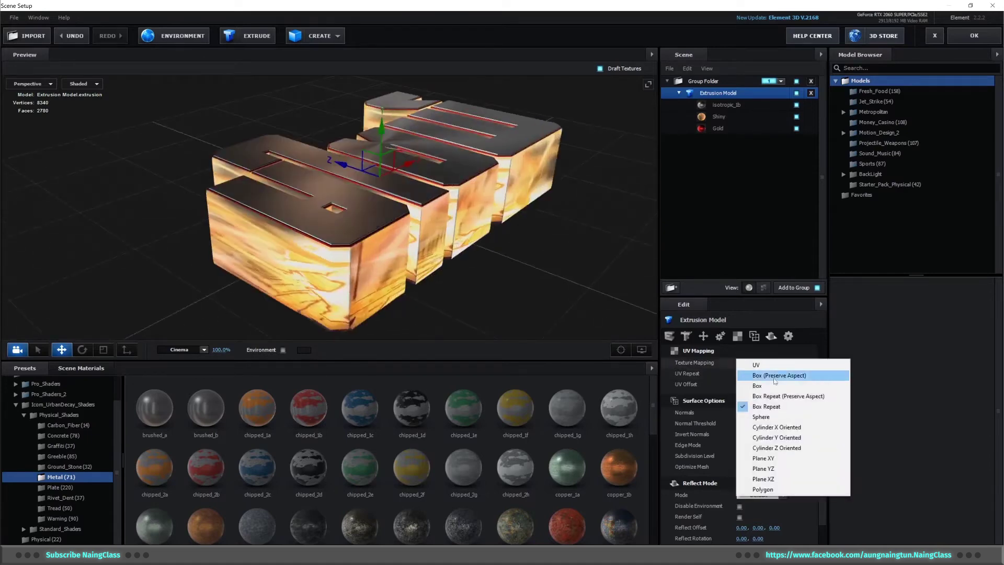
left_click(776, 375)
left_click(762, 362)
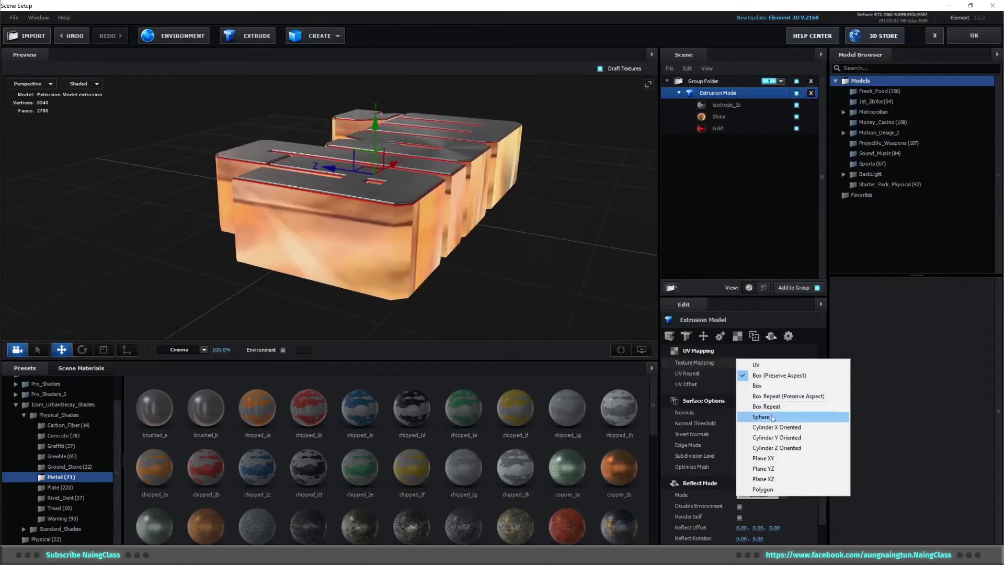
left_click(791, 482)
Set the Extrusion Model's texture mapping to Plane YZ and adjust its vertical UV offset
left_click(761, 362)
left_click(764, 469)
left_click_drag(544, 293, 514, 277)
mouse_move(758, 384)
left_mouse_down()
mouse_move(778, 378)
mouse_move(753, 384)
left_mouse_up()
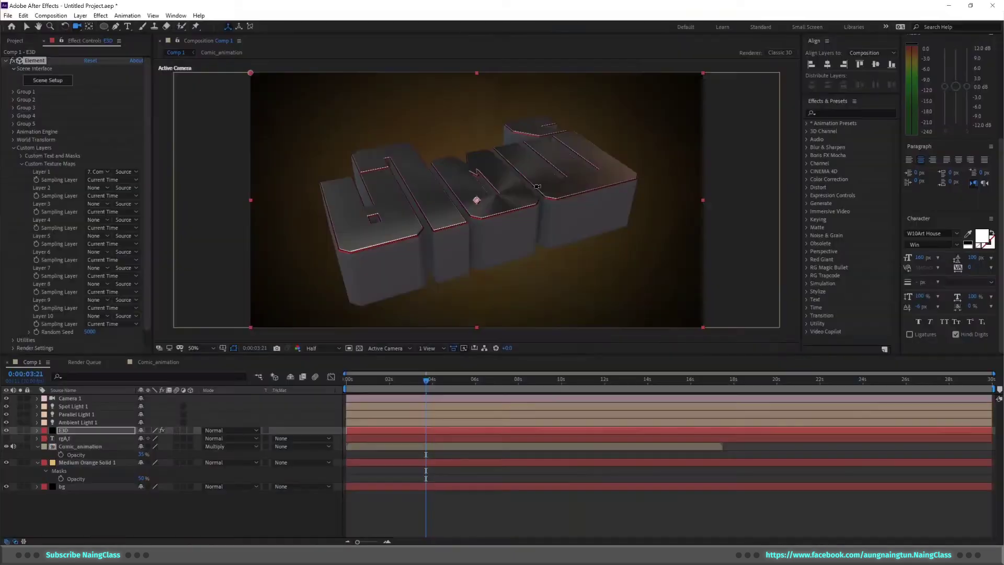
Apply the scene setup and orbit the camera around the textured side of the title
left_click(974, 35)
left_click_drag(517, 236, 339, 352)
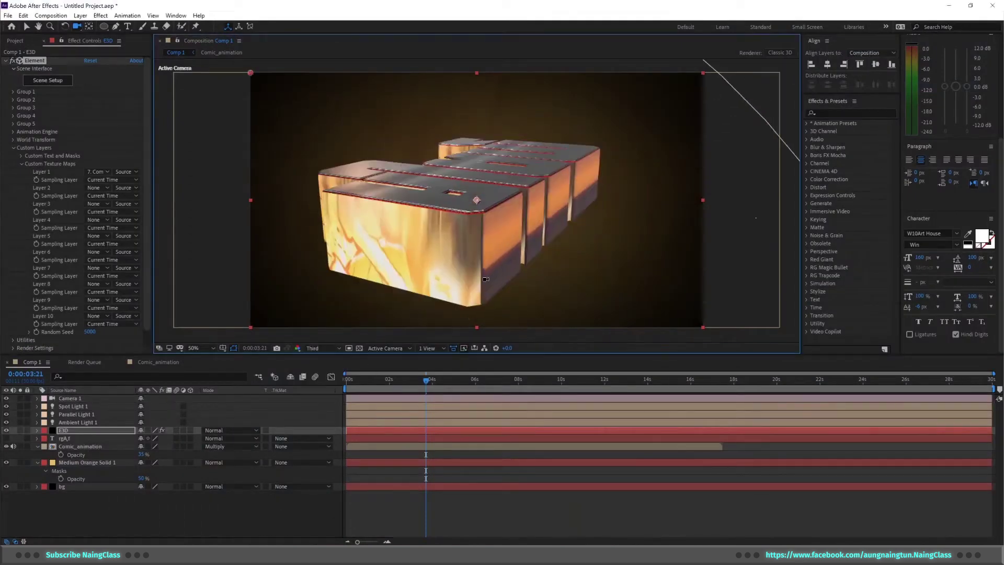
left_click_drag(433, 328, 547, 245)
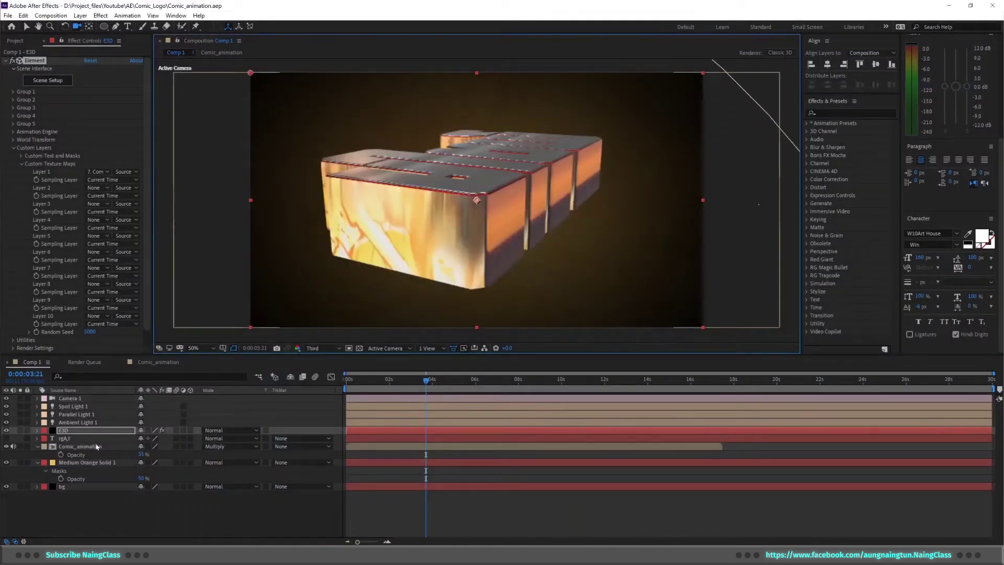
Replace the Comic_animation composition layer in Comp 1 with the Comic_animation.mp4 footage below the text layer
left_click(100, 447)
left_click(9, 41)
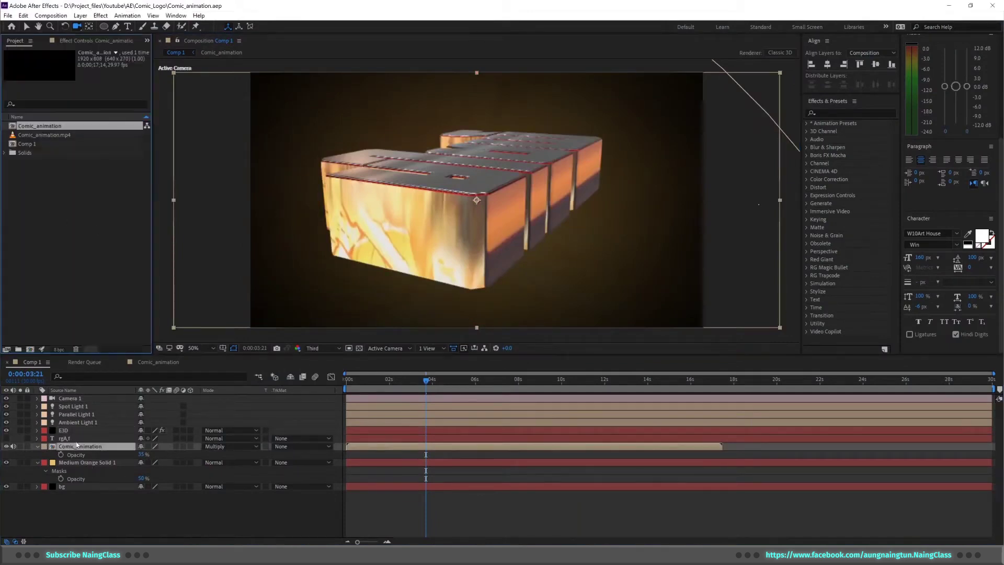
key("Delete")
left_click(67, 135)
left_click_drag(76, 434, 78, 443)
Scale the Comic_animation.mp4 layer to 135% and blend it into the background with Multiply mode at 35% opacity
key("s")
left_click_drag(167, 455, 174, 454)
left_click(230, 446)
left_click(225, 76)
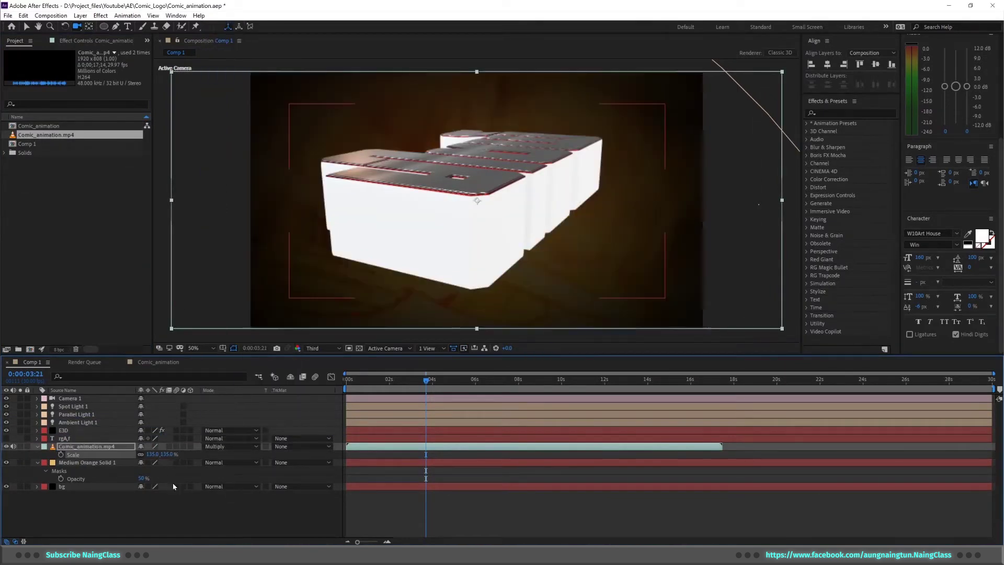
left_click_drag(143, 455, 147, 453)
left_click_drag(460, 386, 501, 387)
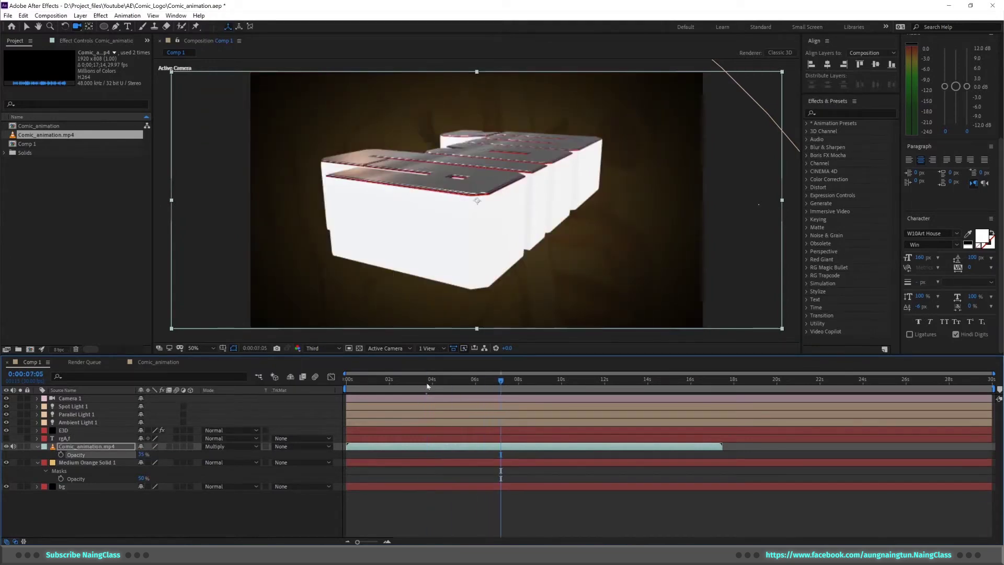
left_click(79, 430)
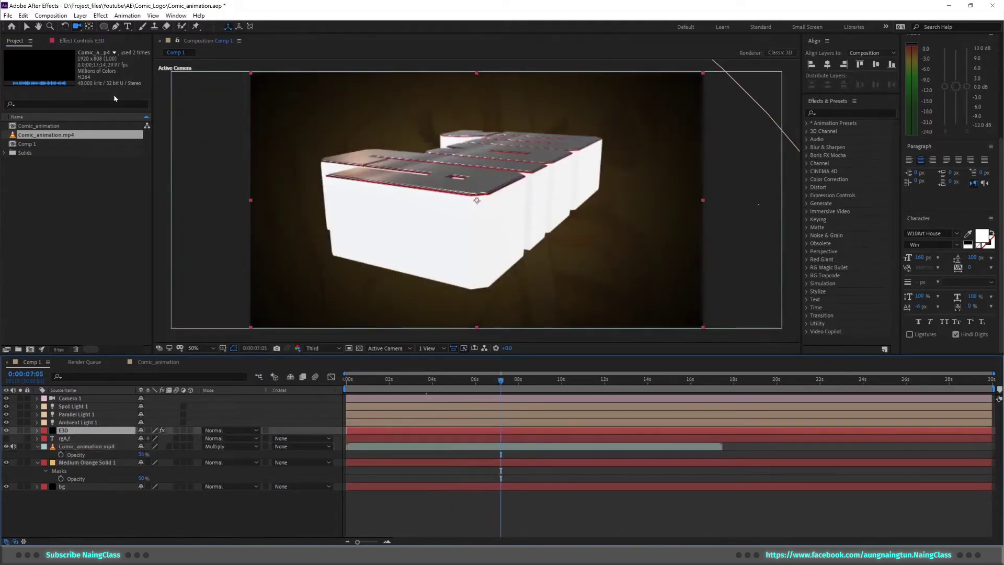
key("F3")
left_click(97, 172)
Add the Comic_animation composition to Comp 1 above the Comic_animation.mp4 layer and hide it
left_click(98, 423)
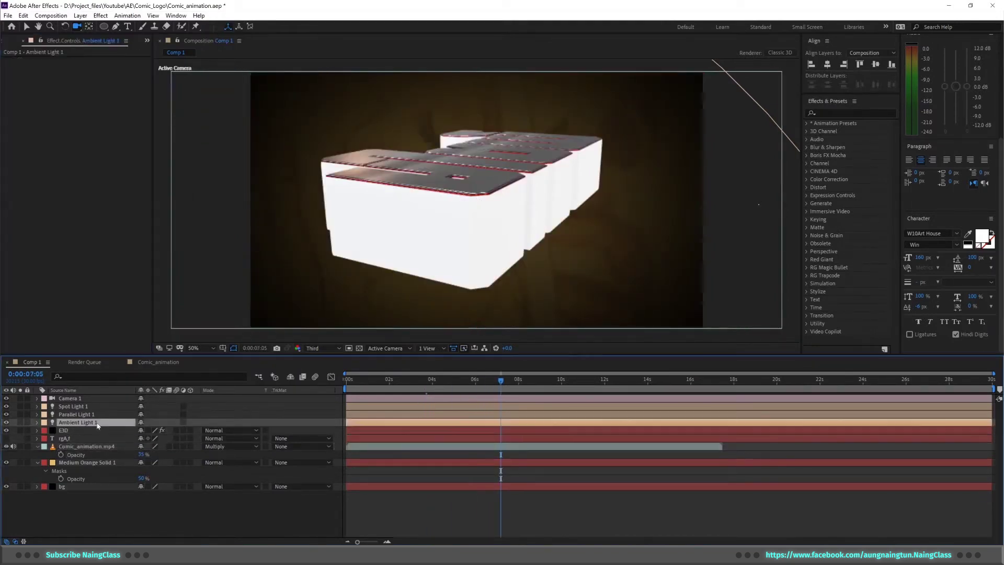
left_click(26, 42)
left_click(43, 128)
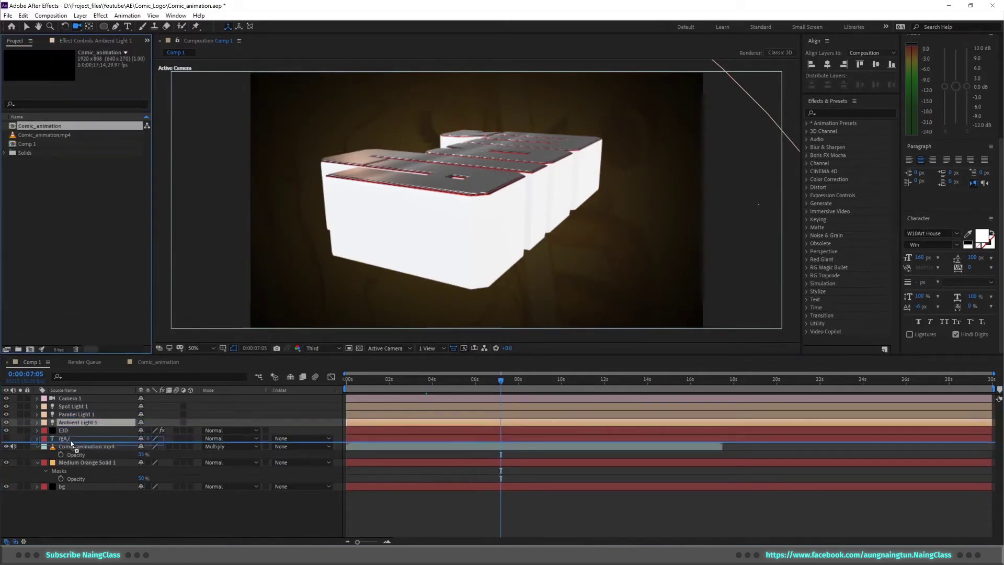
left_click_drag(71, 444, 71, 445)
left_click(6, 446)
Reassign the E3D layer's custom texture map Layer 1 to the hidden Comic_animation composition layer
left_click(83, 430)
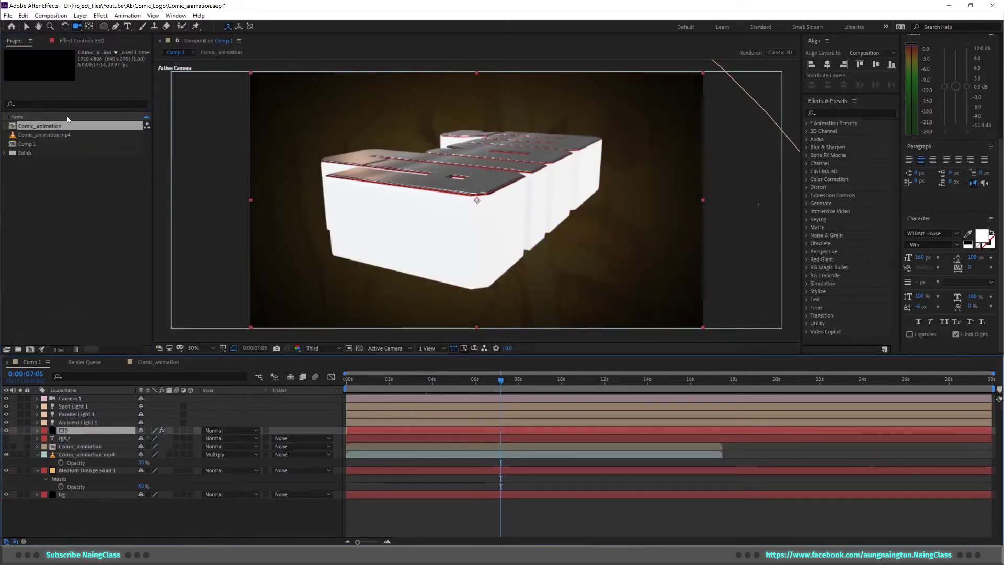
key("F3")
left_click(98, 175)
left_click(110, 216)
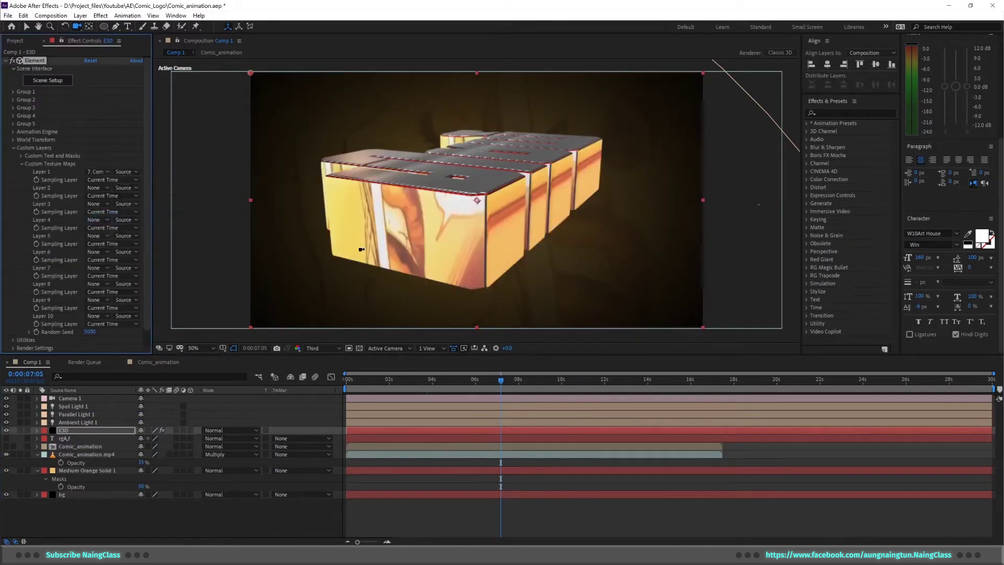
Open the Comic_animation composition, rotate its clip by -90° and scale it to 44%
left_click(83, 455)
left_click(59, 447)
double_click(81, 447)
left_click_drag(153, 407, 135, 415)
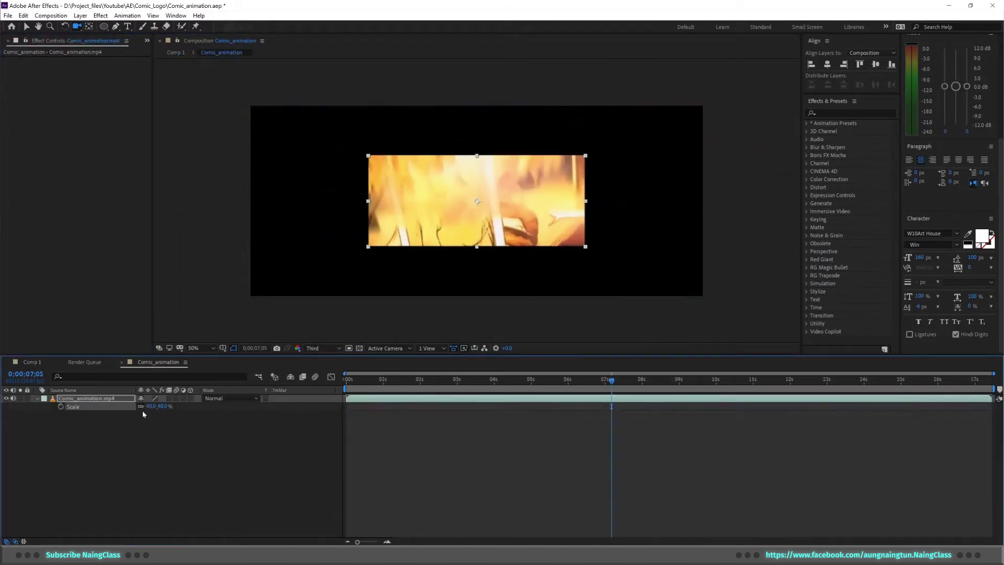
type("-90")
key("Return")
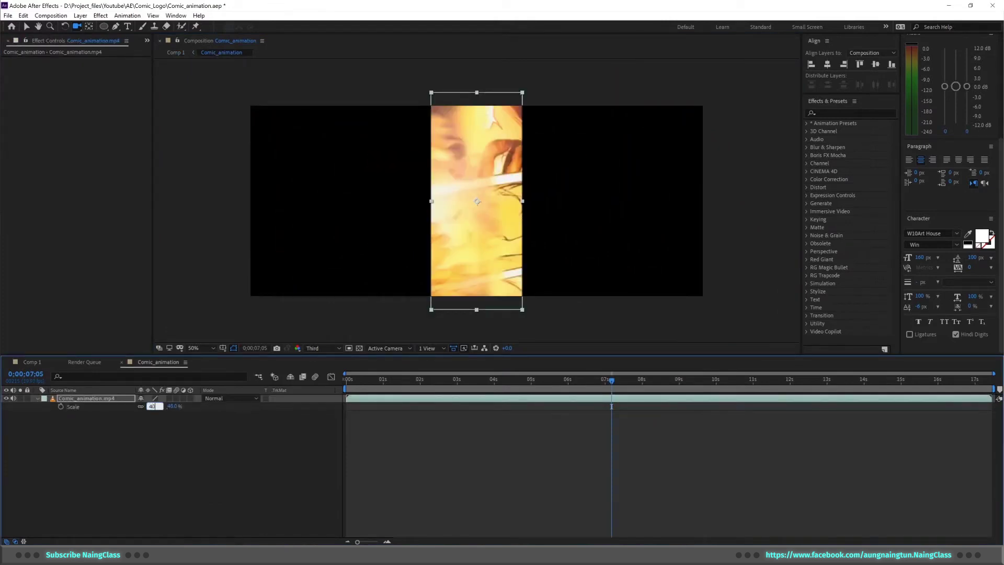
type("44")
key("Return")
Duplicate the rotated clip into a row of six side-by-side tiles filling the frame and check the texture in Comp 1
key("v")
left_click_drag(488, 270, 716, 291)
key("ctrl+d")
key("ctrl+a")
key("ctrl+d")
key("ctrl+d")
left_click(601, 466)
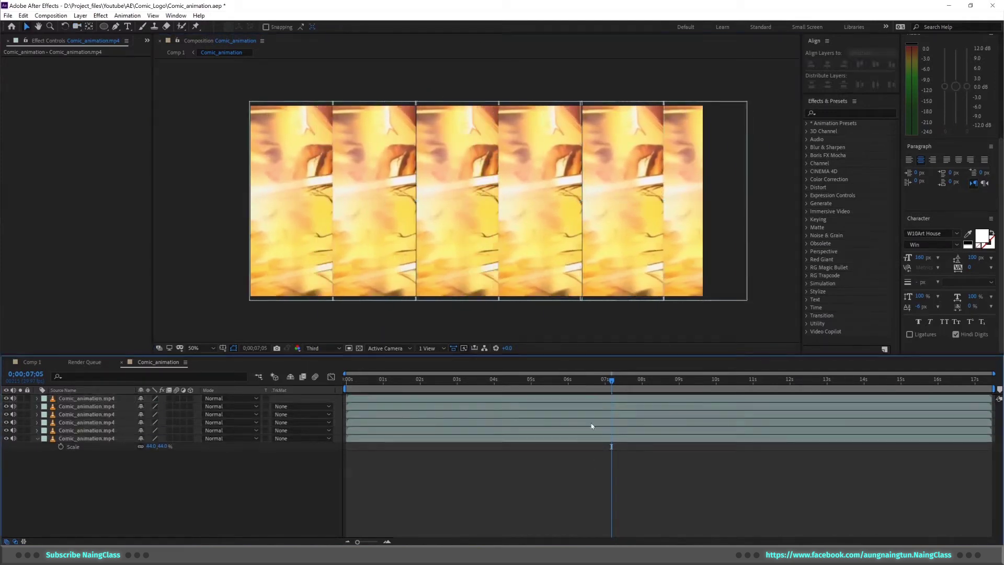
left_click(27, 362)
left_click_drag(501, 380, 456, 390)
left_click(73, 430)
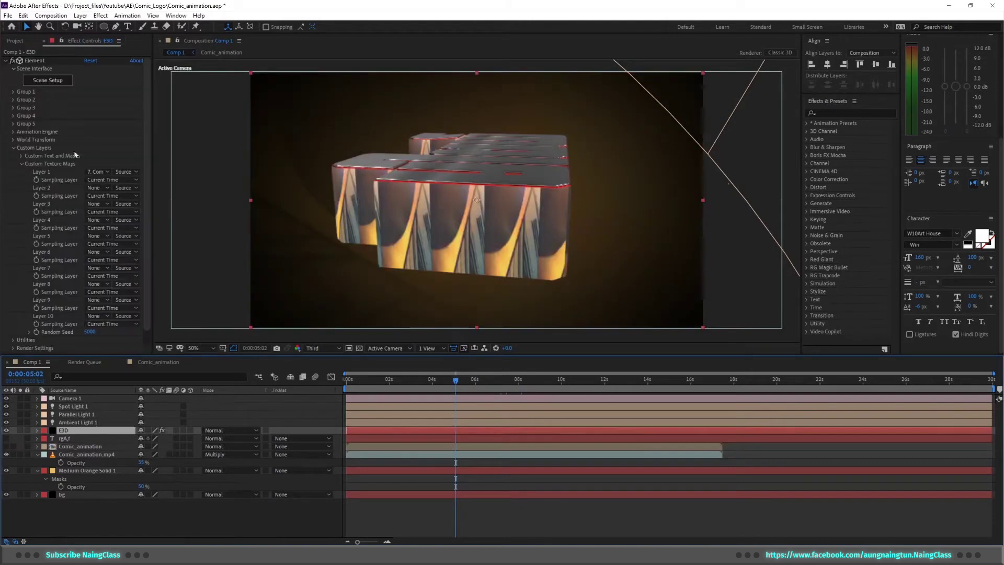
In Comic_animation, make an extra full-frame copy of the clip on top, unrotated at 0° and centered, and hide it
left_click(163, 361)
key("s")
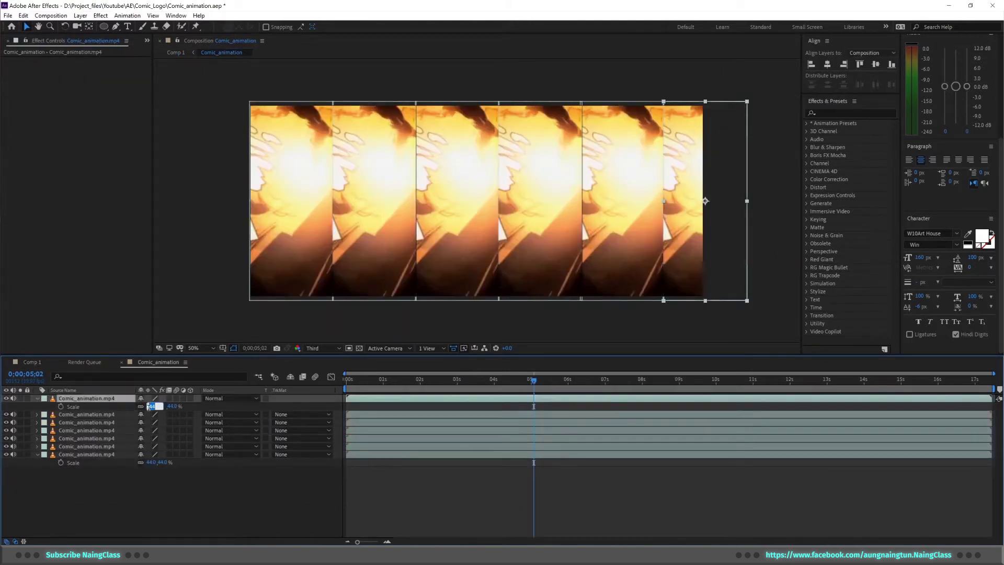
left_click(153, 406)
type("0x+0.0°")
key("Return")
left_click(828, 65)
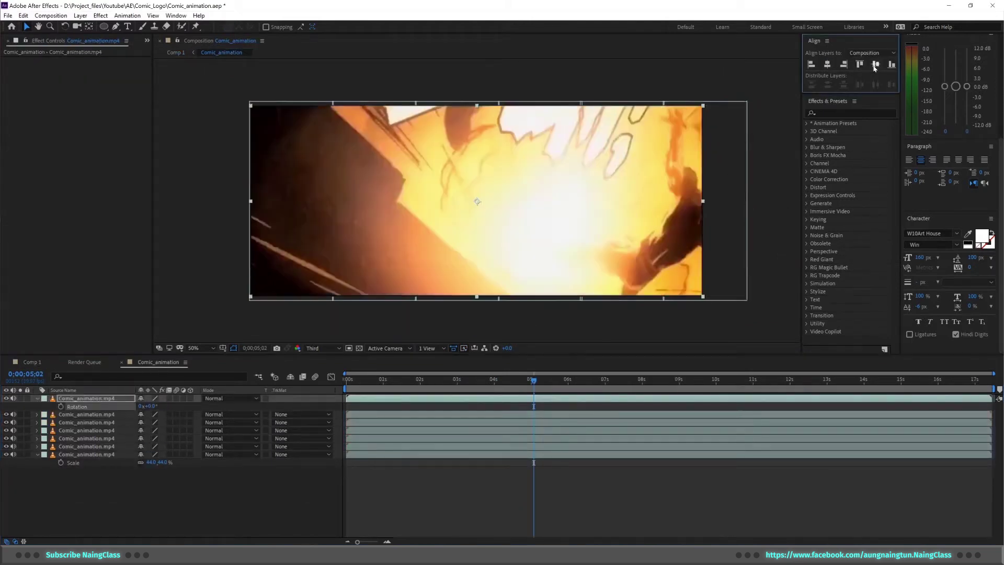
left_click(6, 399)
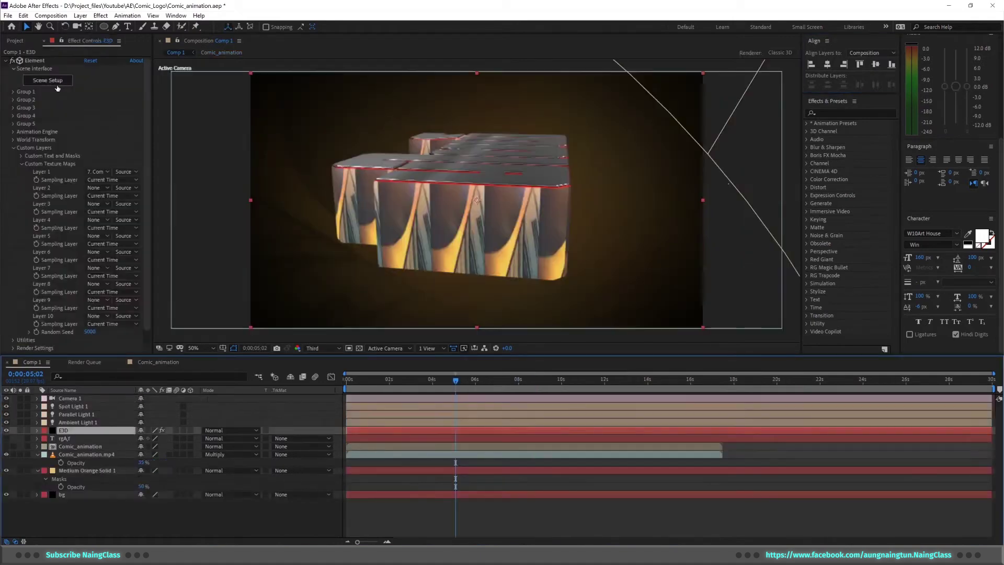
In Scene Setup, set the Extrusion Model's texture mapping to Box Repeat and adjust its horizontal UV repeat
left_click(57, 84)
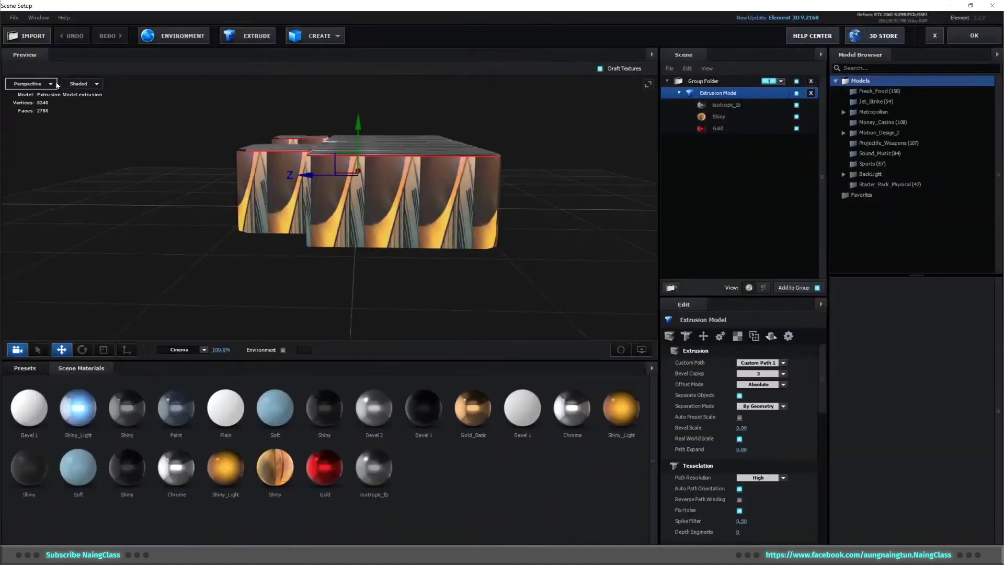
left_click(759, 363)
left_click(763, 364)
left_click(738, 335)
left_click(783, 363)
left_click(766, 406)
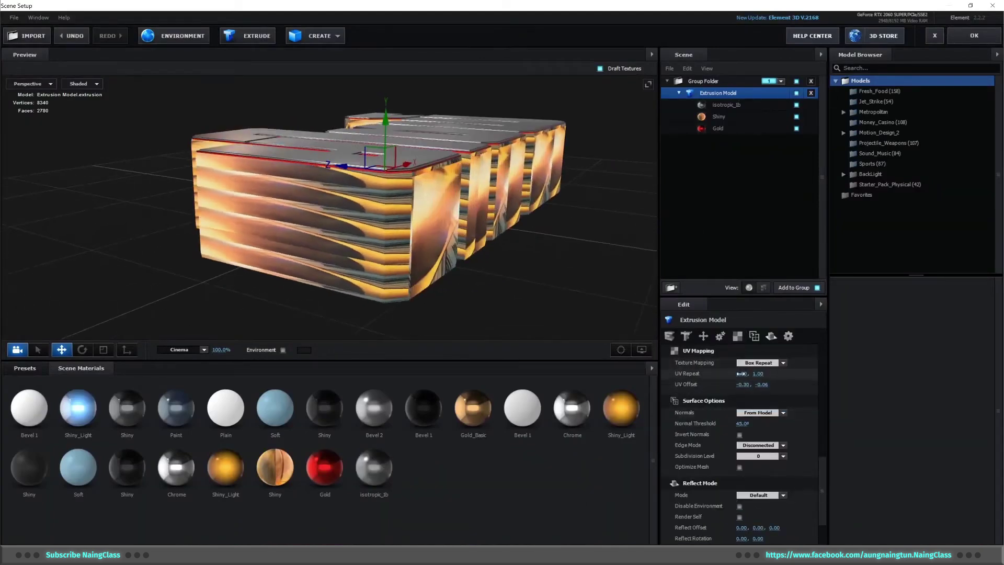
mouse_move(746, 373)
left_mouse_down()
mouse_move(719, 374)
mouse_move(777, 385)
mouse_move(731, 384)
mouse_move(766, 373)
left_mouse_up()
left_click_drag(418, 288, 392, 246)
left_click_drag(457, 351, 471, 339)
mouse_move(742, 384)
left_mouse_down()
mouse_move(752, 374)
mouse_move(742, 384)
left_mouse_up()
key("ctrl+z")
left_click_drag(579, 276, 576, 232)
Apply the scene setup and orbit the camera to a side view of the title's extruded face
left_click(974, 35)
key("c")
left_click_drag(611, 216, 606, 216)
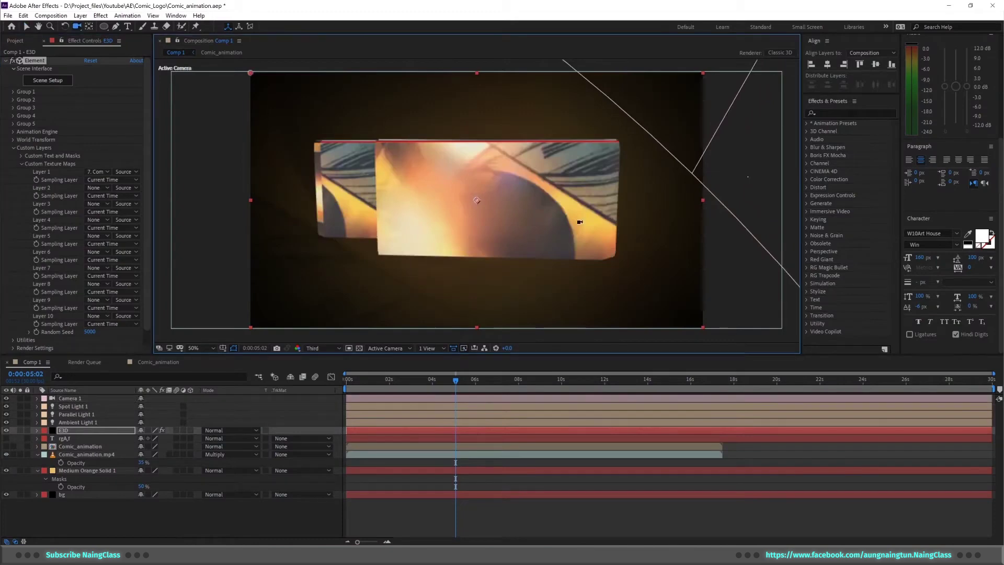
Trim the Camera 1 layer to end at 0:00:03:00
left_click(90, 401)
left_click_drag(357, 382, 397, 382)
left_click_drag(994, 375, 581, 374)
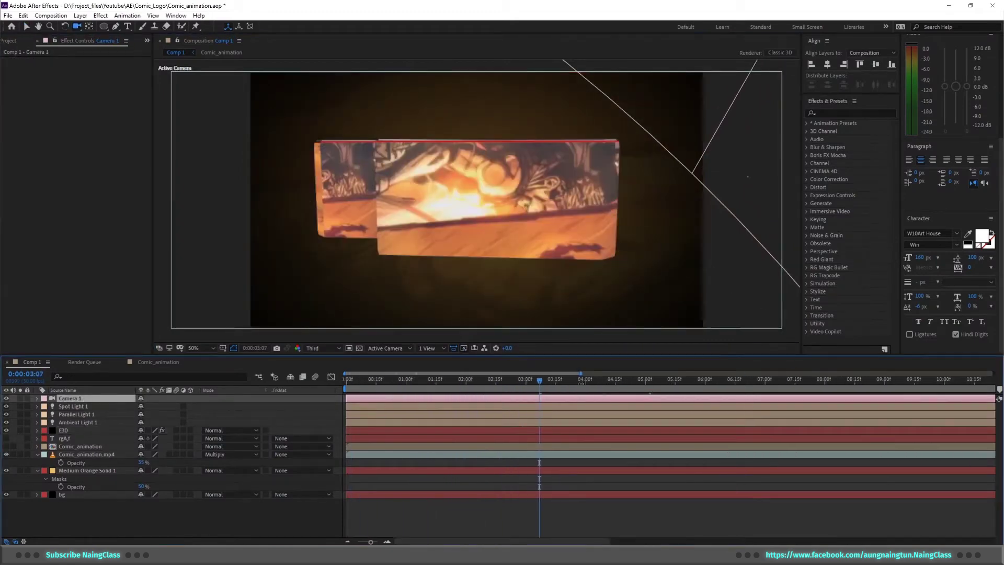
left_click(527, 381)
key("alt+bracketright")
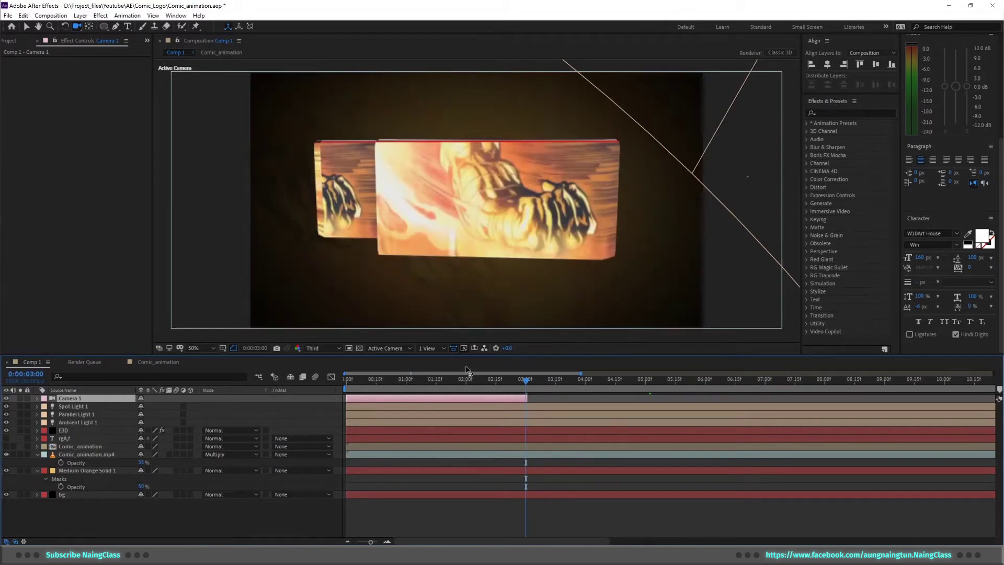
At 0:00:03:00, move Camera 1 in for a close-up of the title's extruded side face
left_click_drag(423, 386, 348, 385)
key("o")
left_click_drag(537, 206, 471, 198)
left_click(329, 349)
left_click(333, 365)
mouse_move(554, 223)
left_mouse_down()
mouse_move(511, 224)
mouse_move(574, 222)
left_mouse_up()
left_click(330, 348)
left_click(318, 381)
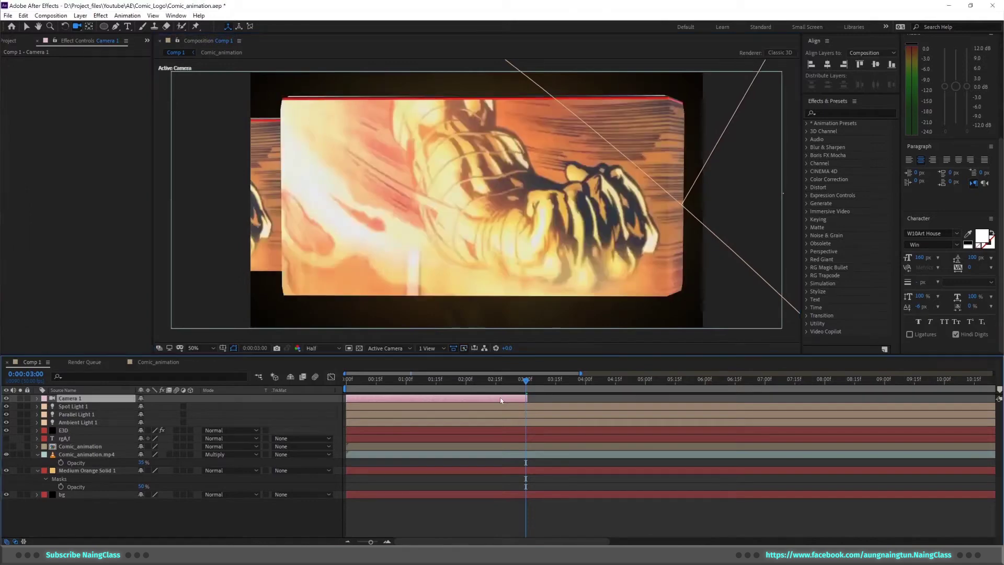
Animate Camera 1's Position with keyframes at 0:00:03:00 and 0:00:00:00, shifting the camera sideways at the start, and preview the move
key("p")
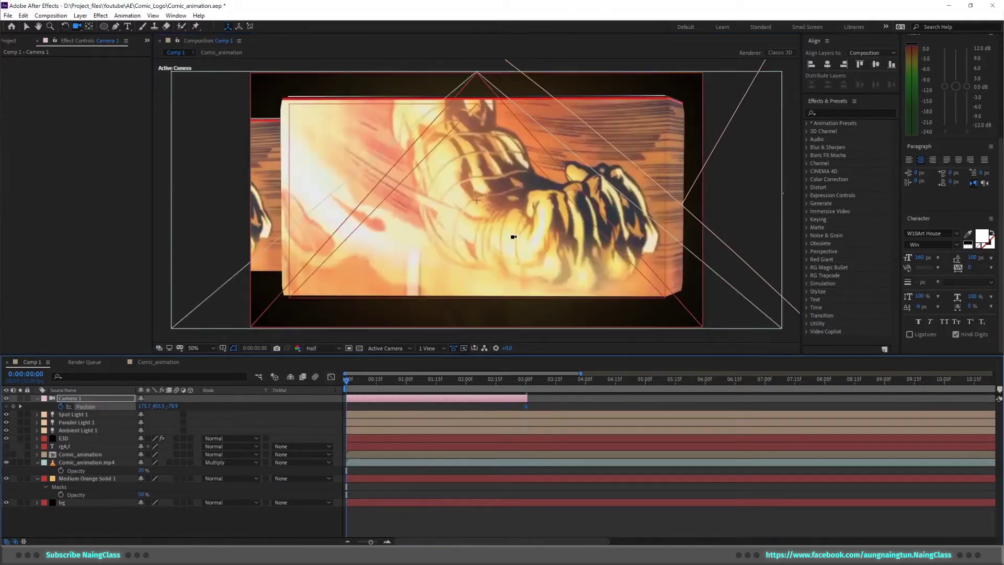
key("Home")
left_click(329, 348)
left_click(318, 390)
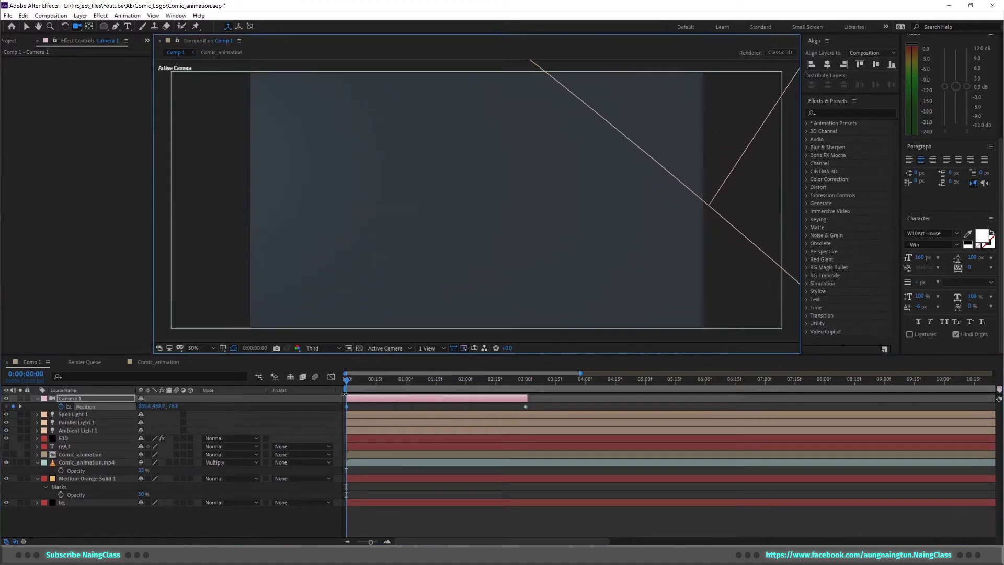
key("space")
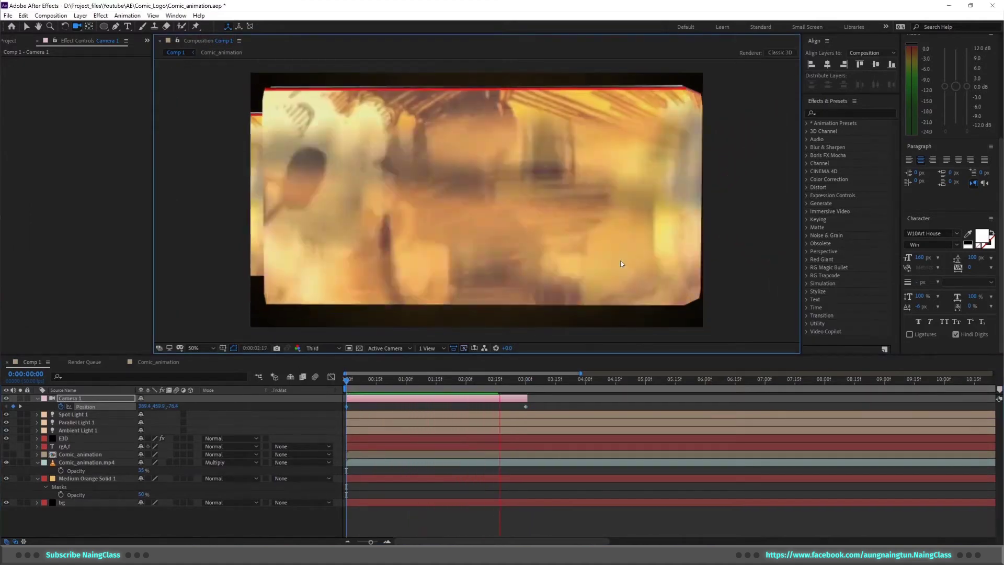
key("space")
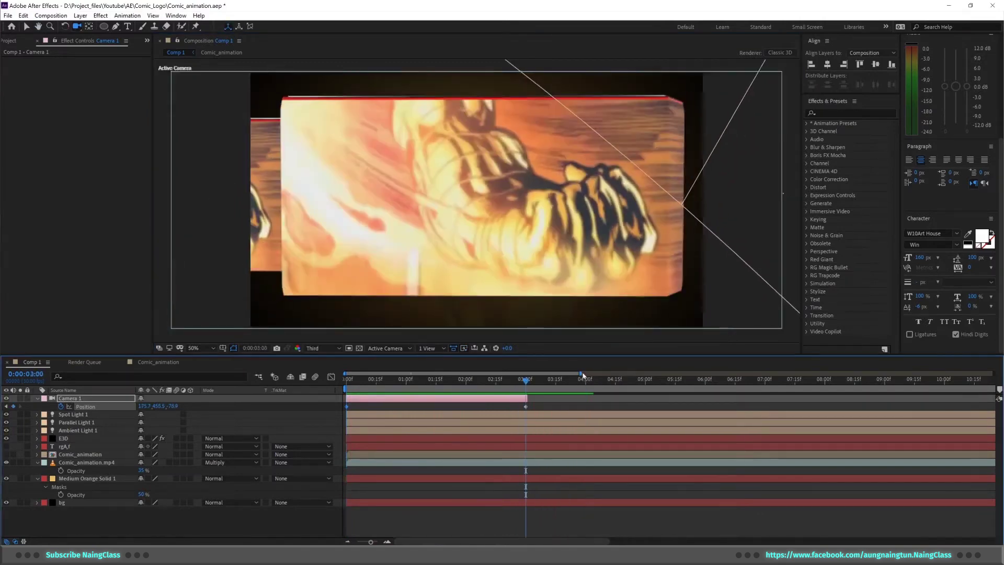
Set the duration of Comp 1 to 20 seconds
left_click_drag(585, 373, 833, 373)
key("ctrl+k")
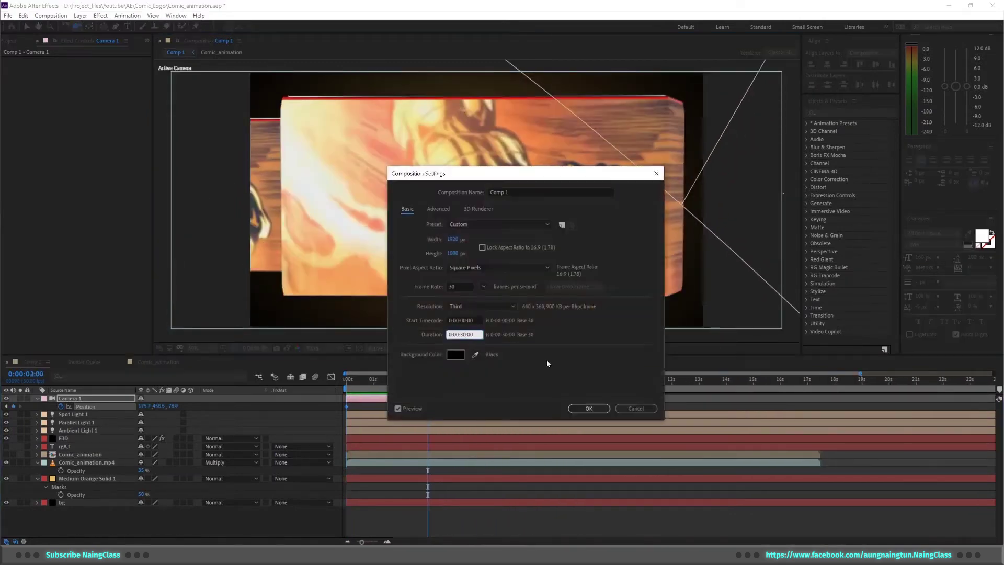
left_click(589, 408)
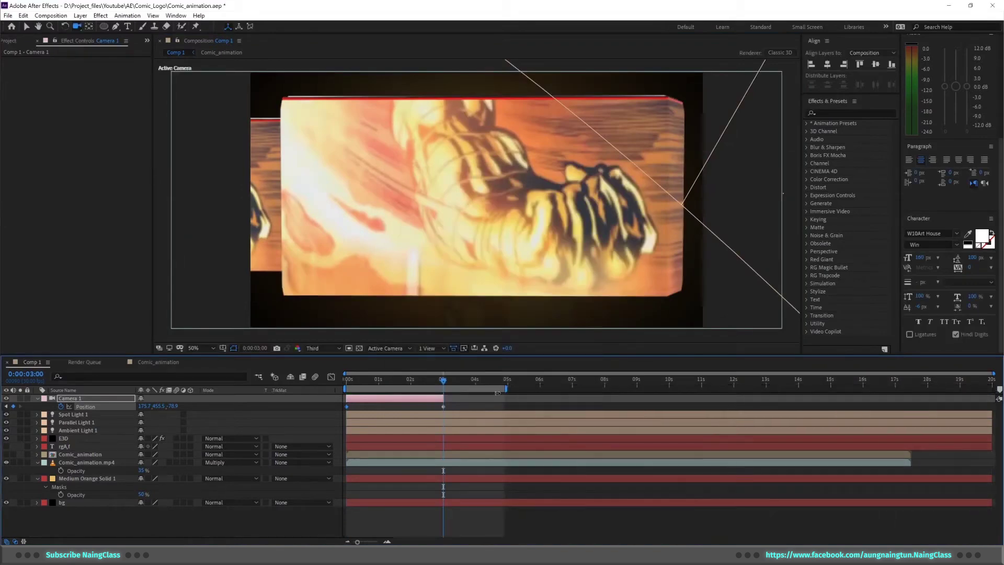
Add a second camera starting at 0:00:03:01 and orbit it to an angled view along the title's extruded sides
mouse_move(434, 380)
left_mouse_down()
mouse_move(378, 380)
mouse_move(434, 380)
left_mouse_up()
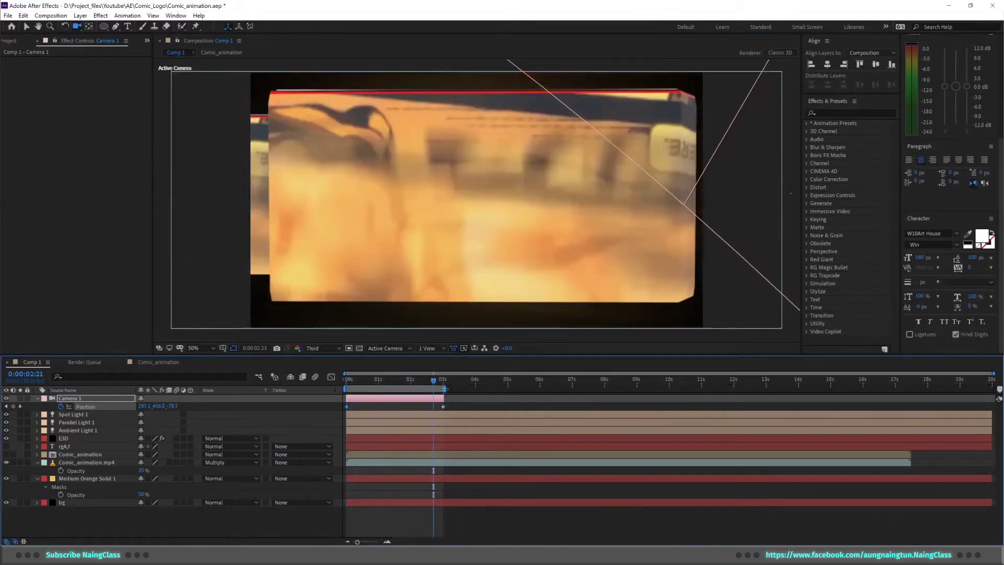
left_click(444, 381)
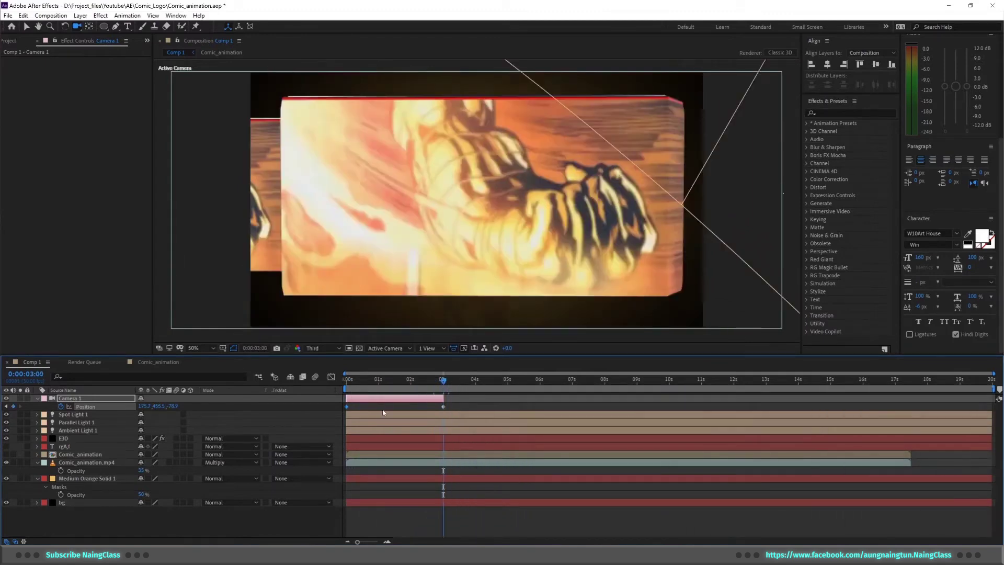
key("ctrl+alt+shift+c")
left_click(627, 400)
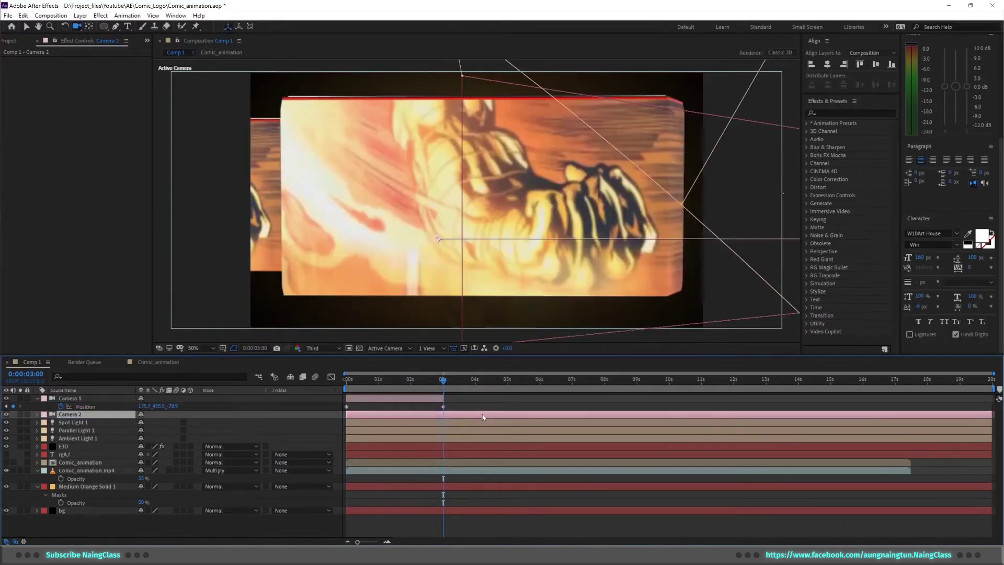
left_click_drag(507, 229, 604, 184)
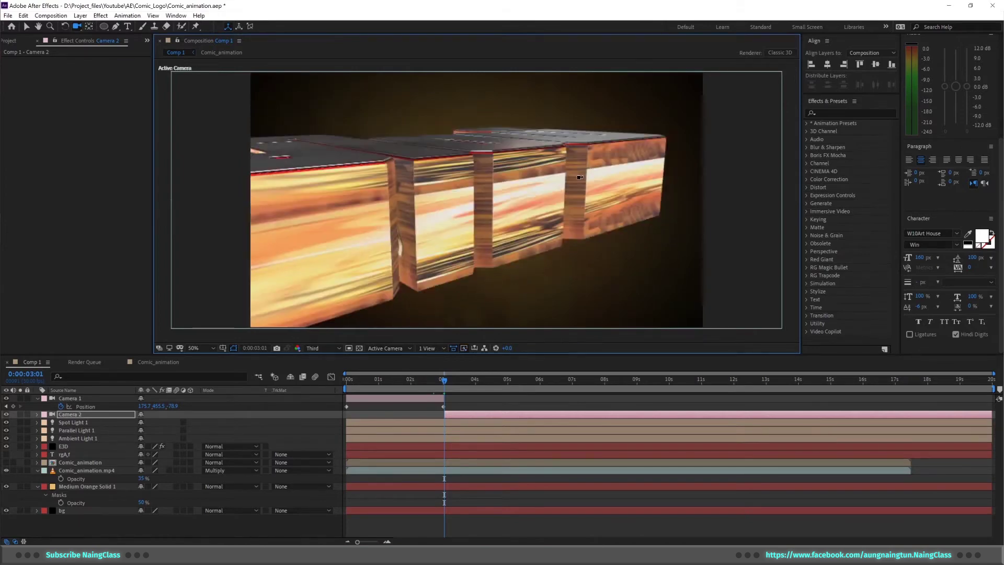
End Camera 2 at 0:00:06:00 and animate its Position from a closer view at 0:00:03:01 to the current angle at 0:00:06:00
left_click_drag(447, 387, 539, 392)
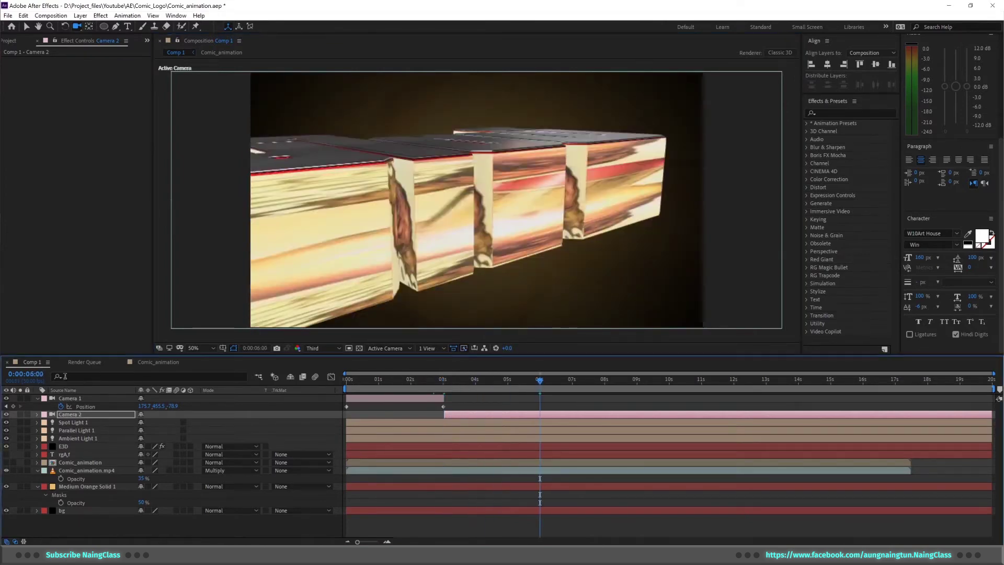
key("p")
left_click_drag(457, 385, 444, 386)
mouse_move(549, 225)
left_mouse_down()
mouse_move(587, 203)
mouse_move(602, 158)
mouse_move(567, 190)
mouse_move(565, 177)
mouse_move(539, 239)
left_mouse_up()
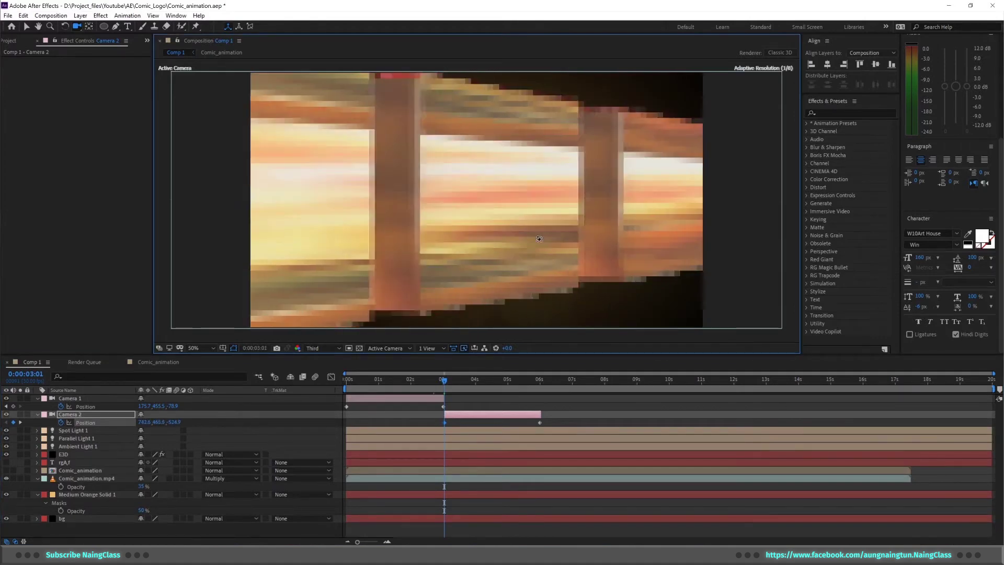
Preview the Camera 1 and Camera 2 animation and examine the cut between the two shots
key("space")
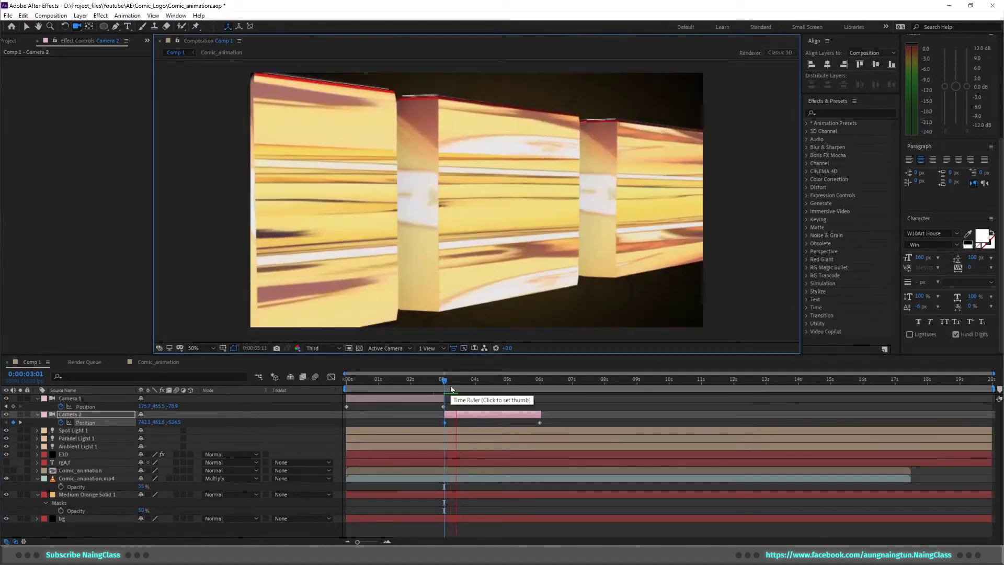
key("space")
left_click(346, 380)
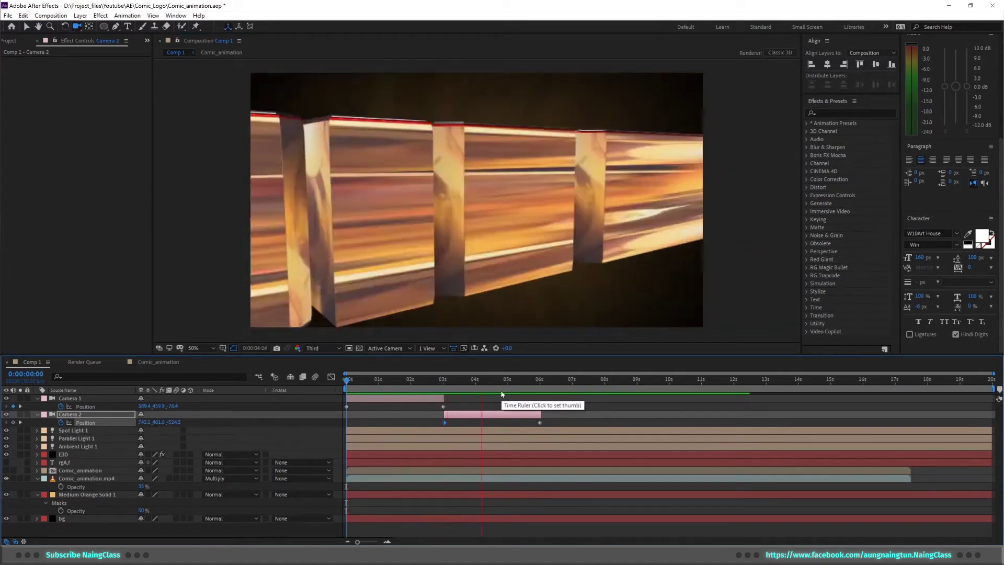
left_click(375, 393)
left_click(444, 394)
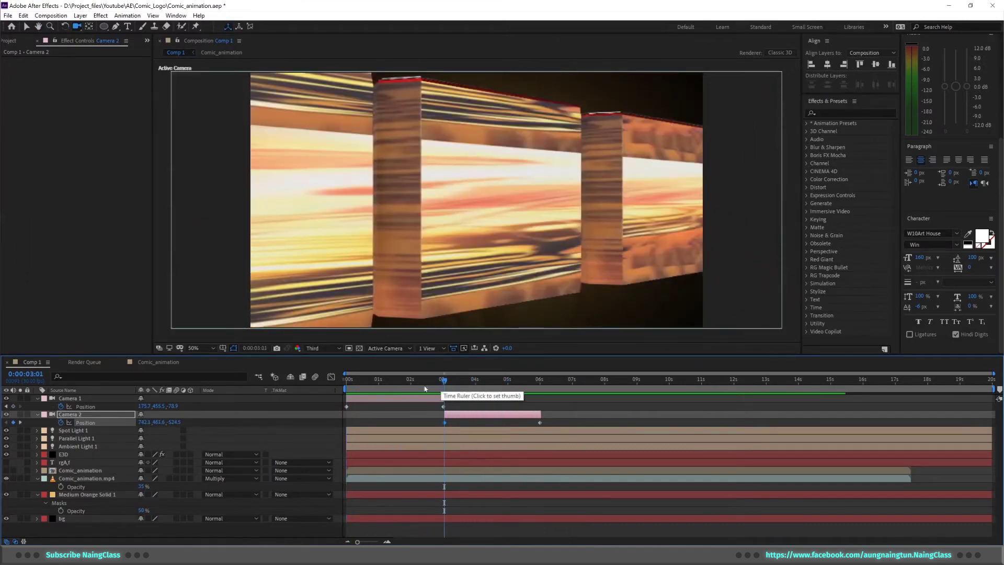
left_click(485, 380)
left_click(400, 380)
left_click(485, 383)
Add a third camera and trim its layer to run from 0:00:06:01 to 0:00:09:00
left_click_drag(486, 381, 542, 392)
key("ctrl+alt+shift+c")
key("Return")
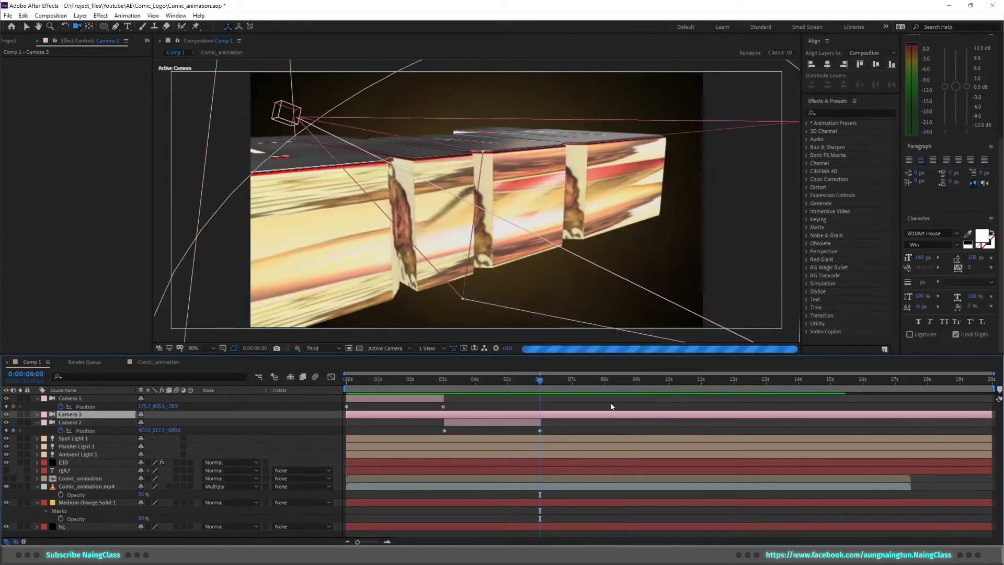
left_click_drag(555, 382, 639, 392)
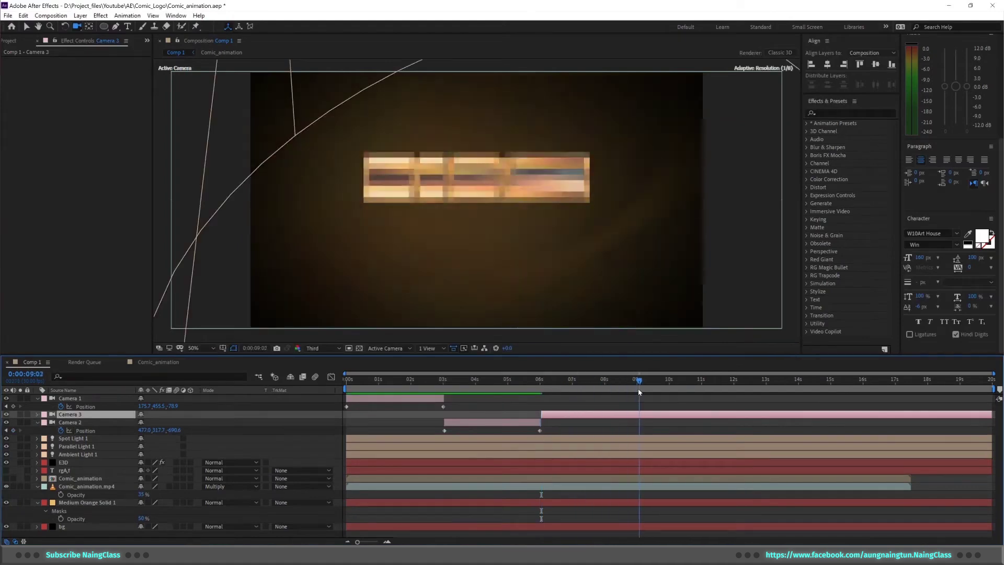
Orbit and move Camera 3 in for an extreme close-up of the title's extruded sides
left_click(562, 392)
left_click_drag(594, 258, 465, 110)
left_click_drag(469, 195, 490, 214)
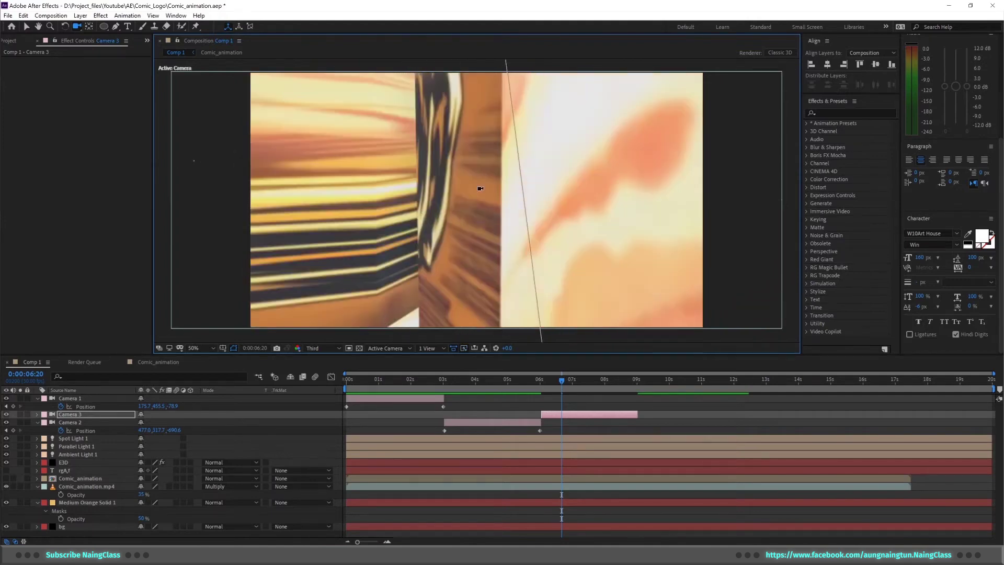
Place Camera 3 below Camera 2, animate its Position with keyframes at 0:00:06:01 and 0:00:09:00, and preview the sequence
left_click(541, 389)
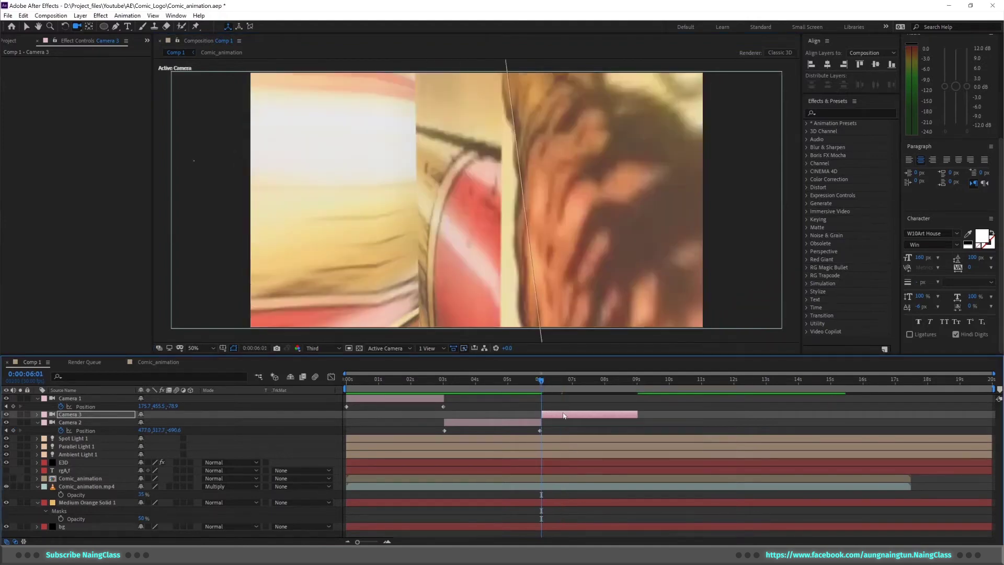
left_click_drag(100, 424, 100, 429)
key("p")
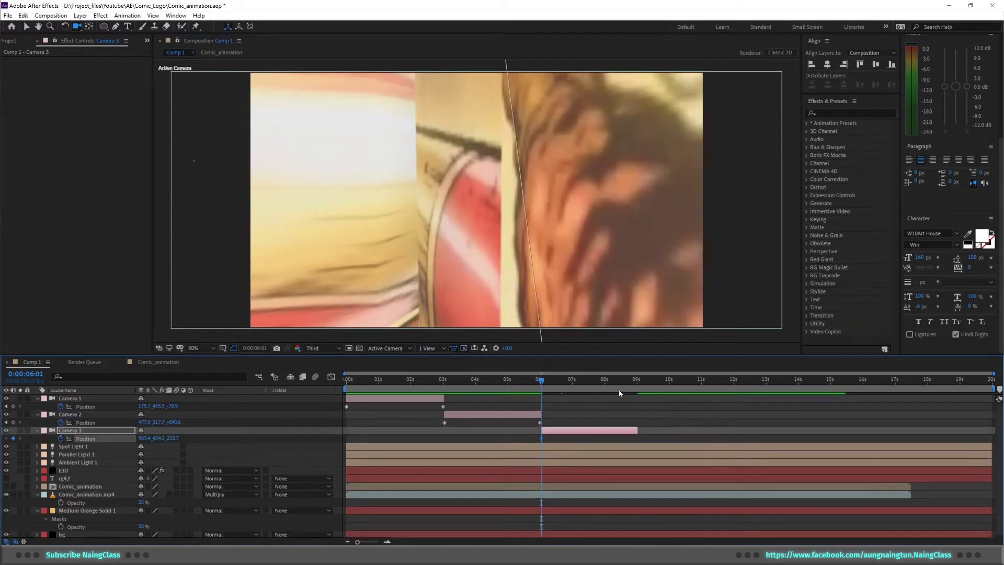
left_click_drag(530, 189, 528, 389)
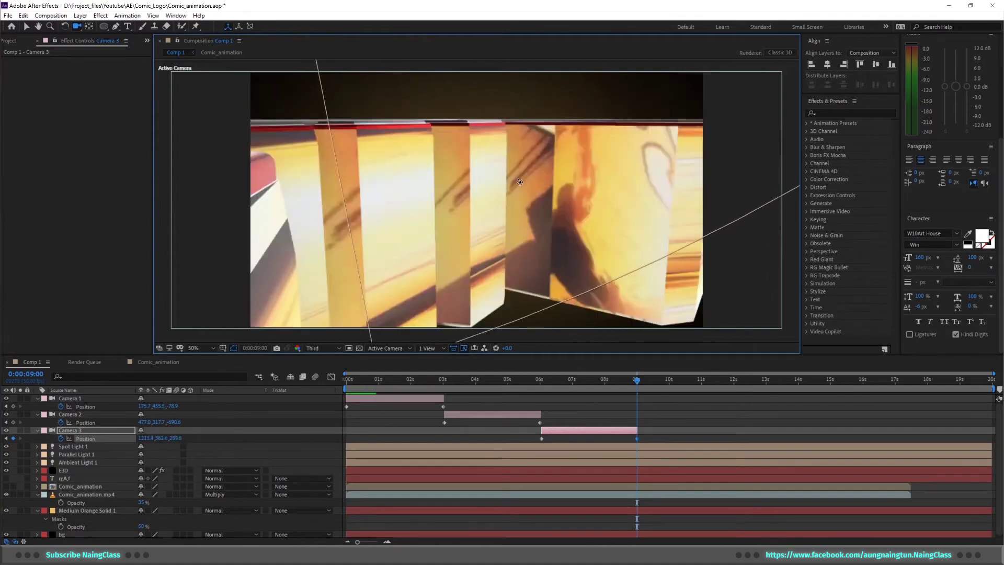
left_click(538, 380)
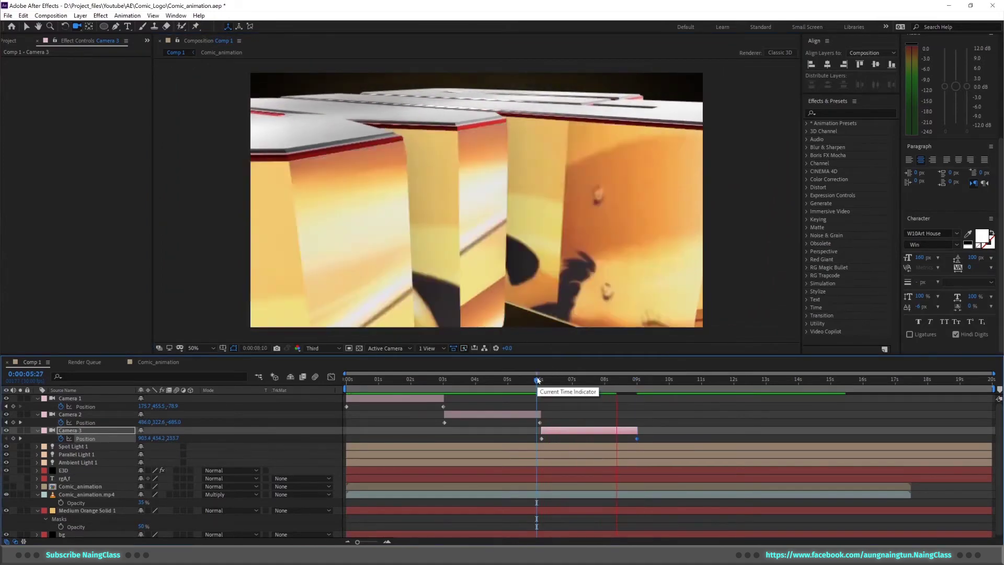
key("space")
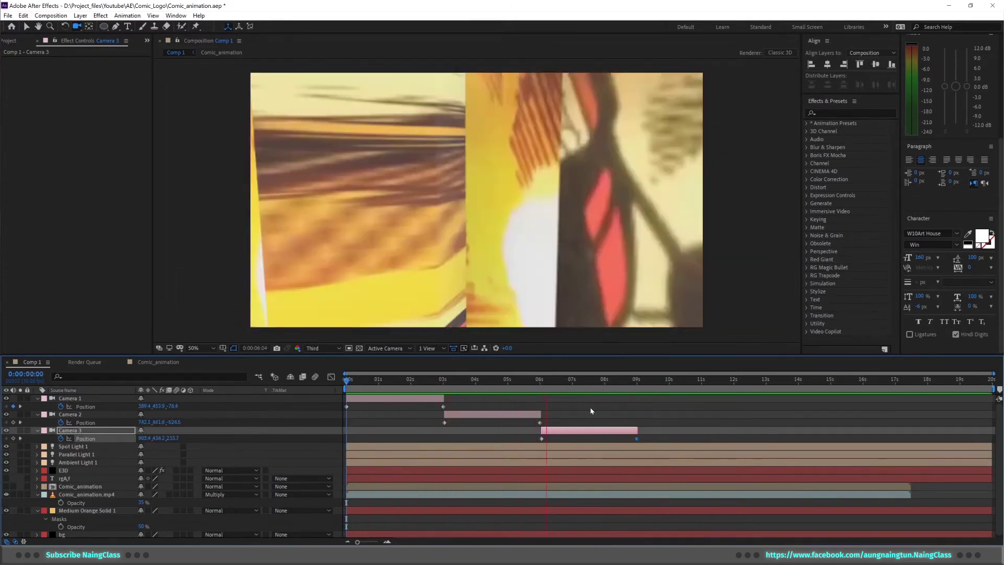
key("space")
left_click(592, 380)
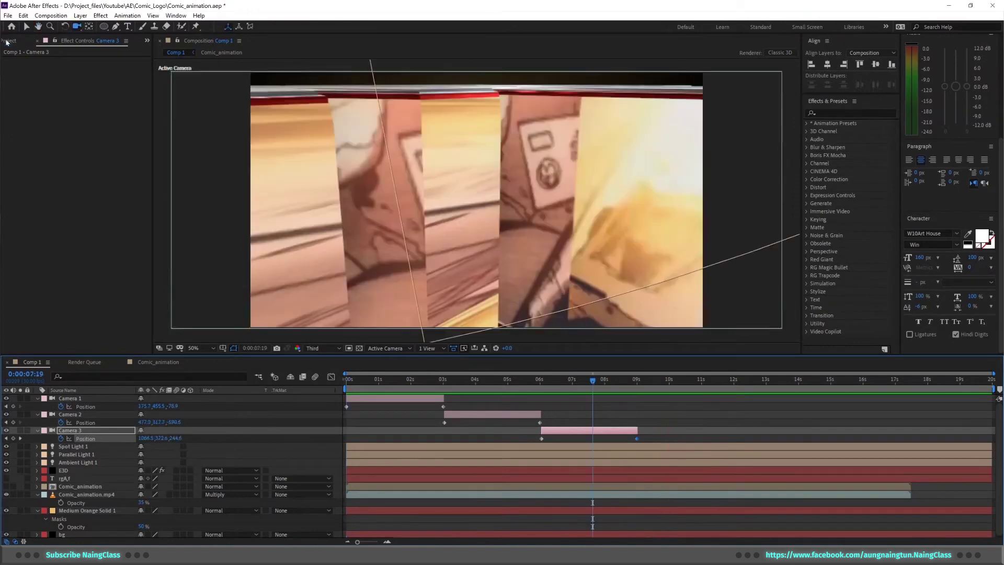
Change the color of the masked Medium Orange Solid 1 background layer to red
left_click(8, 41)
left_click(649, 381)
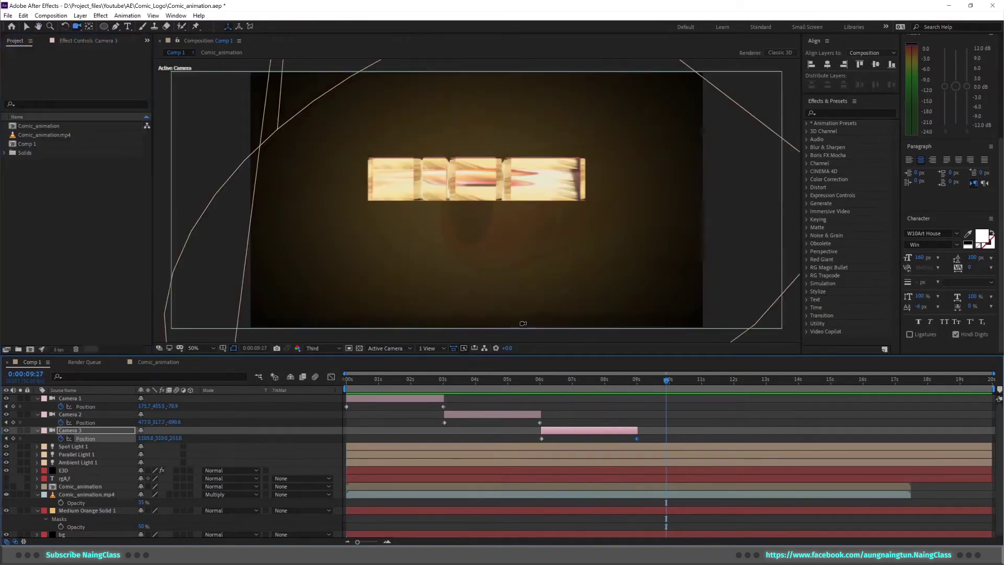
left_click(75, 493)
left_click(73, 508)
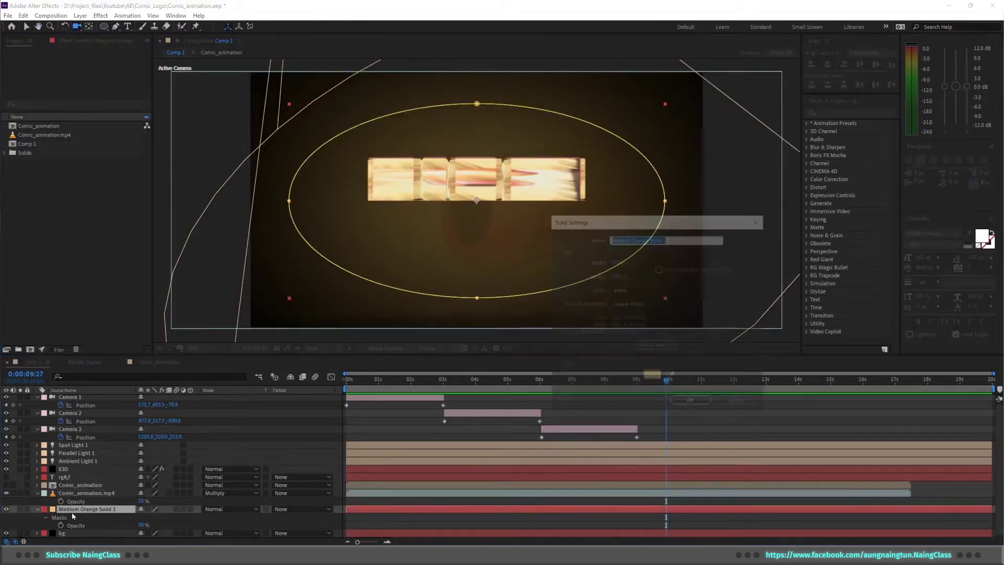
key("ctrl+shift+y")
left_click(604, 354)
left_click_drag(222, 259, 222, 209)
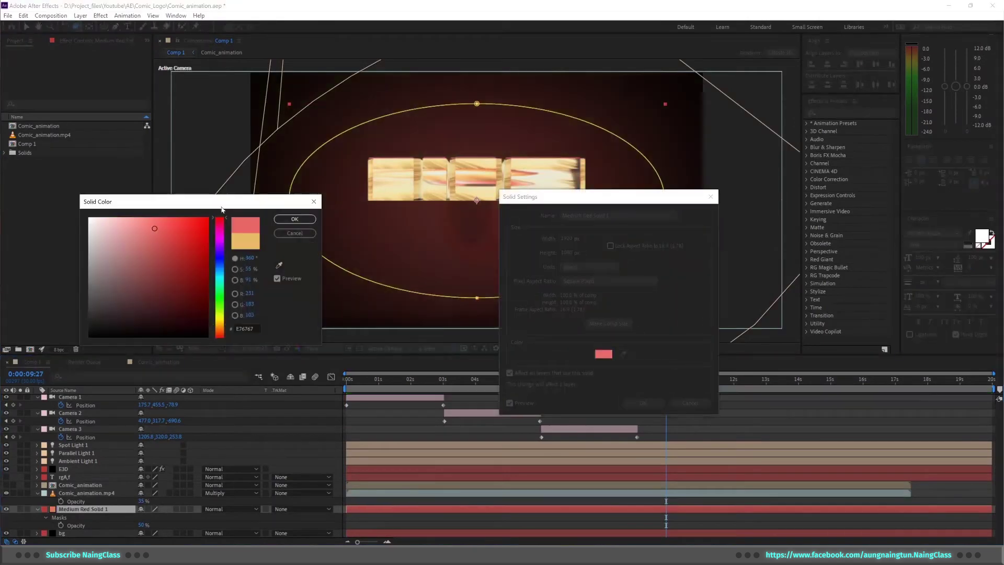
key("Return")
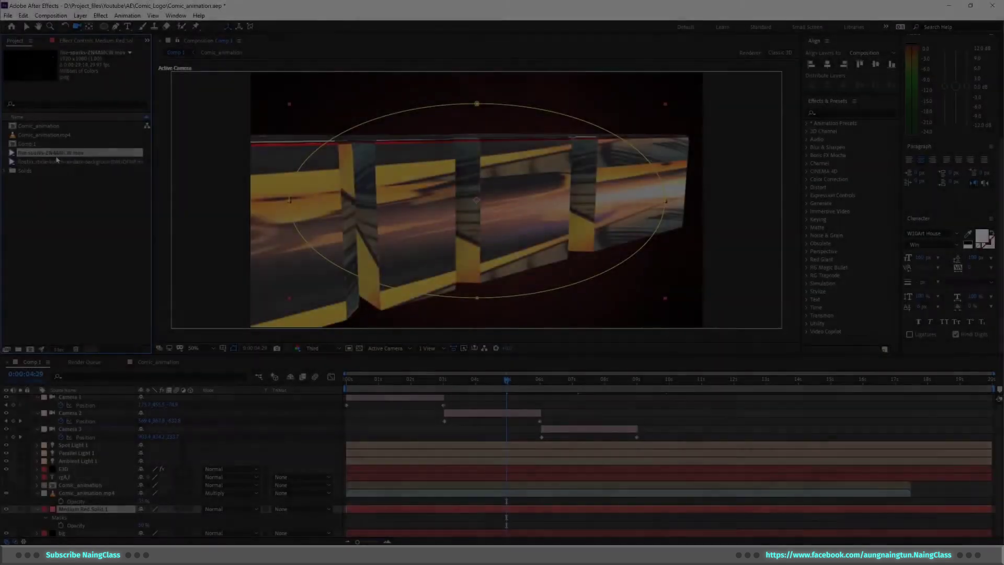
Preview the floating particle bokeh and fire-sparks footage clips
double_click(79, 162)
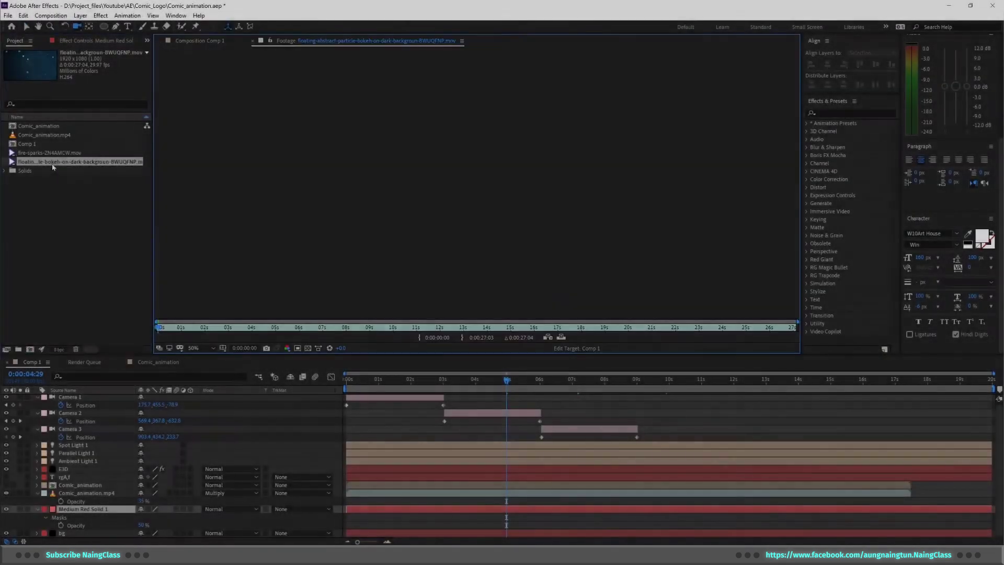
key("space")
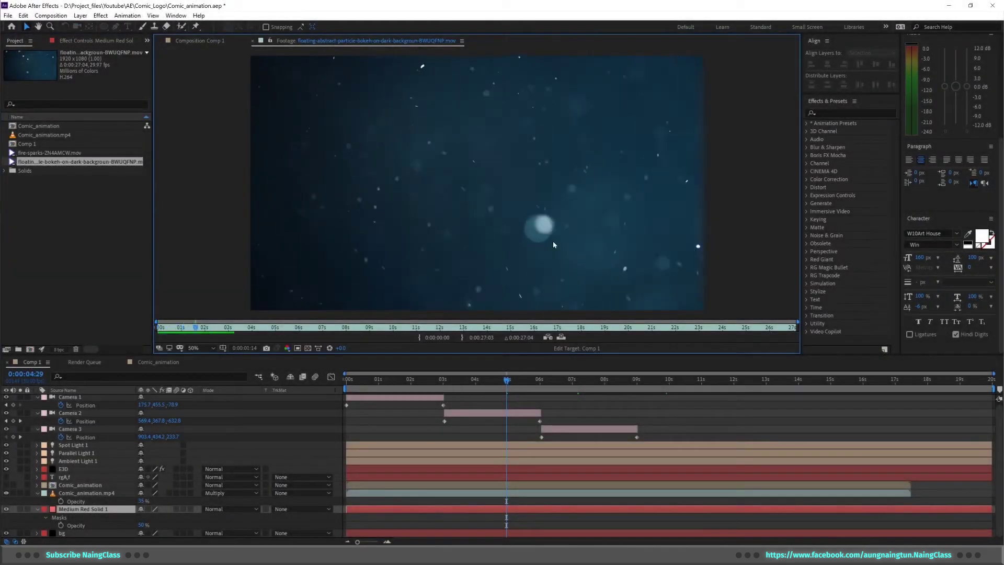
left_click(252, 41)
double_click(53, 153)
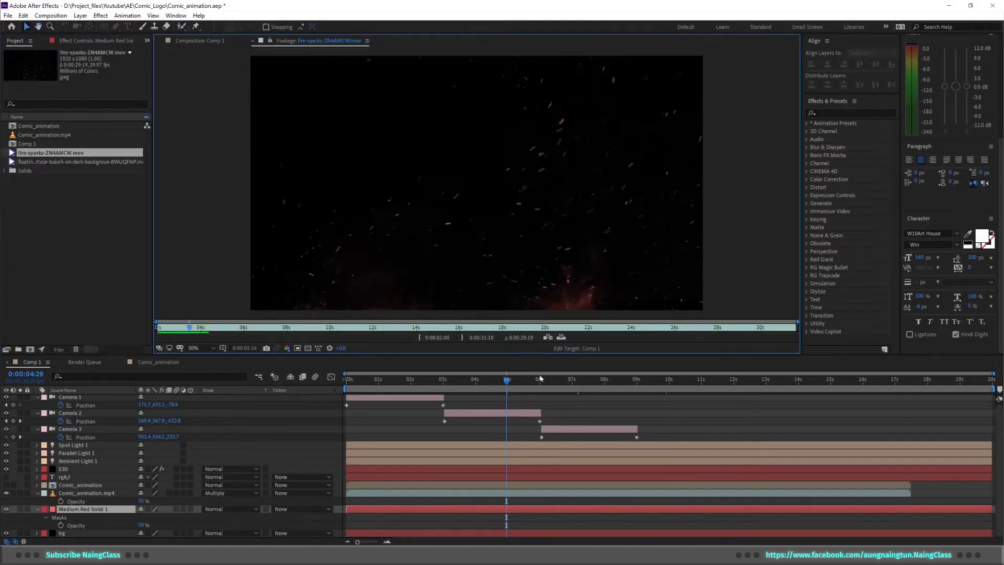
Add the floating particle bokeh clip to Comp 1 directly above the E3D layer and set its blending mode to Screen
left_click(65, 163)
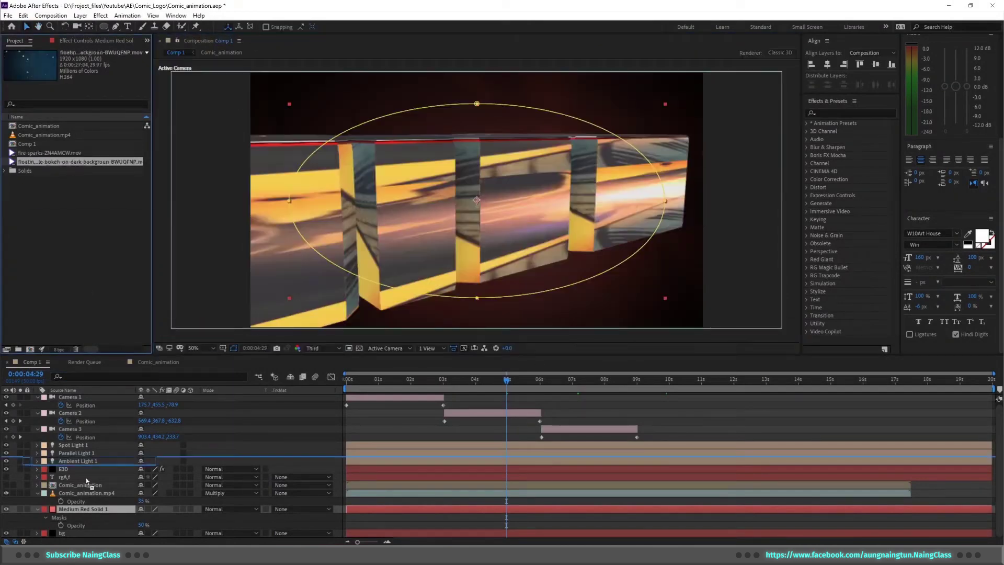
left_click_drag(86, 460, 119, 506)
left_click_drag(117, 466, 118, 467)
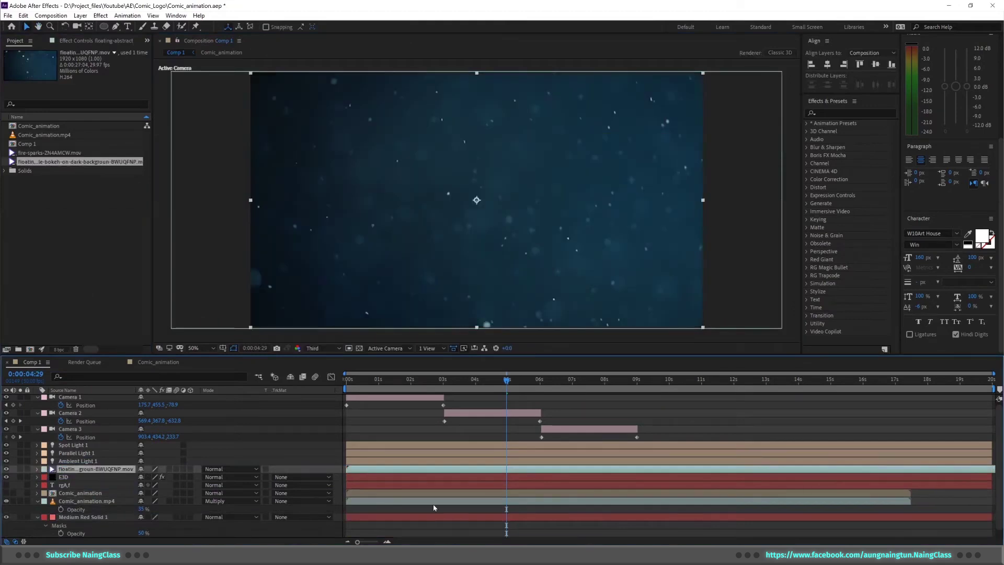
left_click(202, 469)
left_click(246, 172)
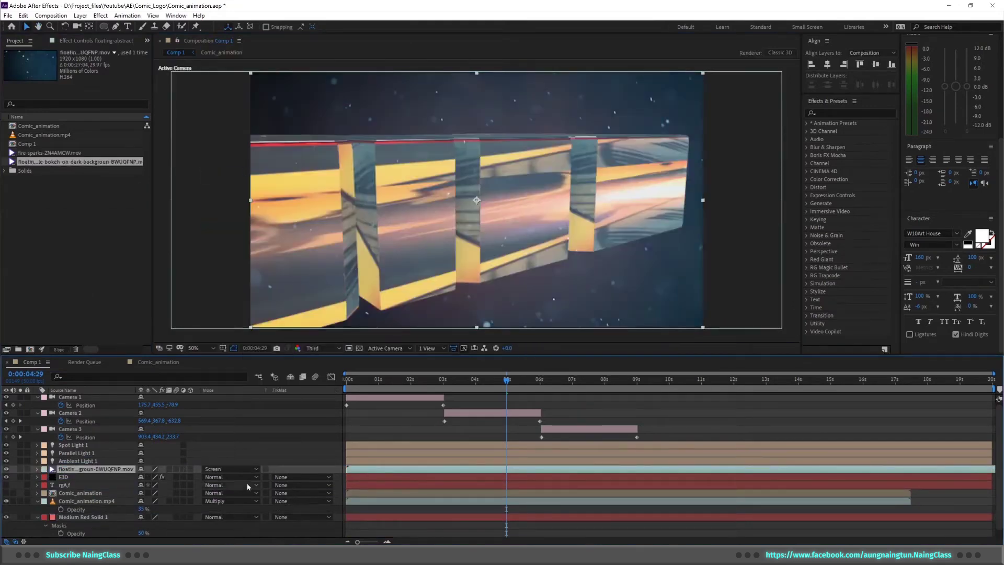
Set the floating bokeh layer's Opacity to 25% and preview the overlay in Comp 1
key("t")
left_click_drag(147, 477, 148, 481)
left_click(393, 381)
key("space")
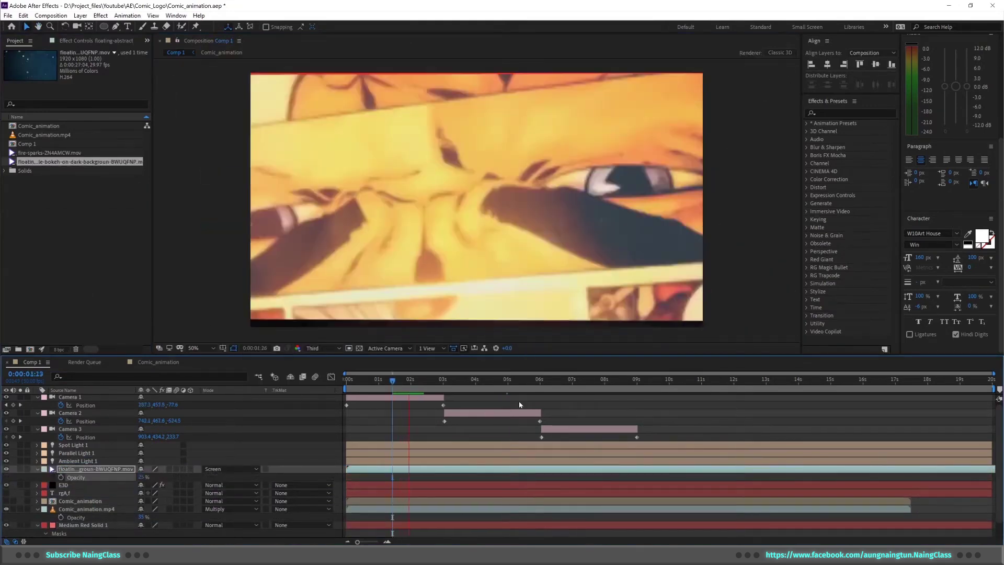
key("space")
Add the fire-sparks clip directly above Comic_animation.mp4 in Screen mode at 35% opacity, and preview the result
left_click_drag(49, 153, 96, 507)
left_click(230, 509)
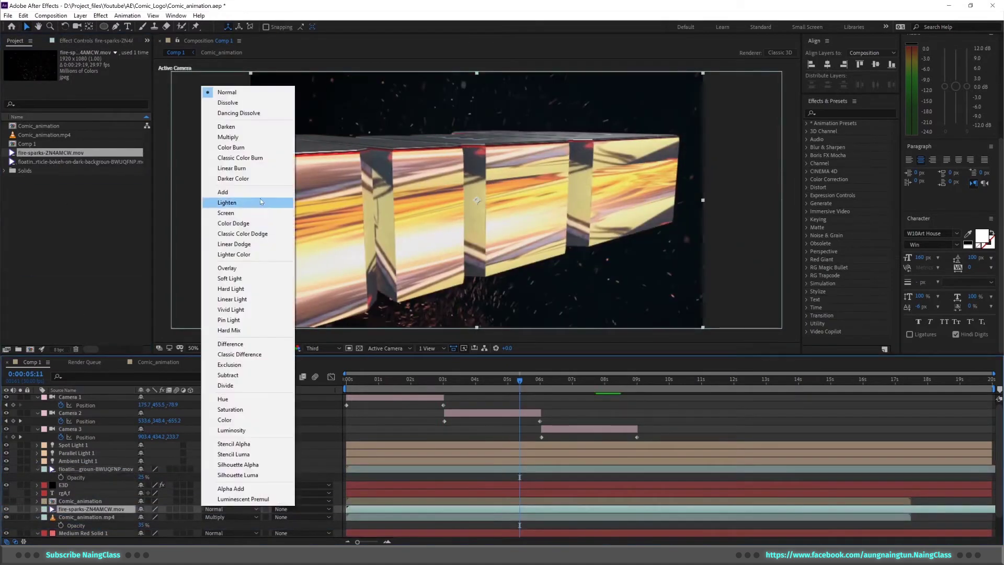
left_click(249, 214)
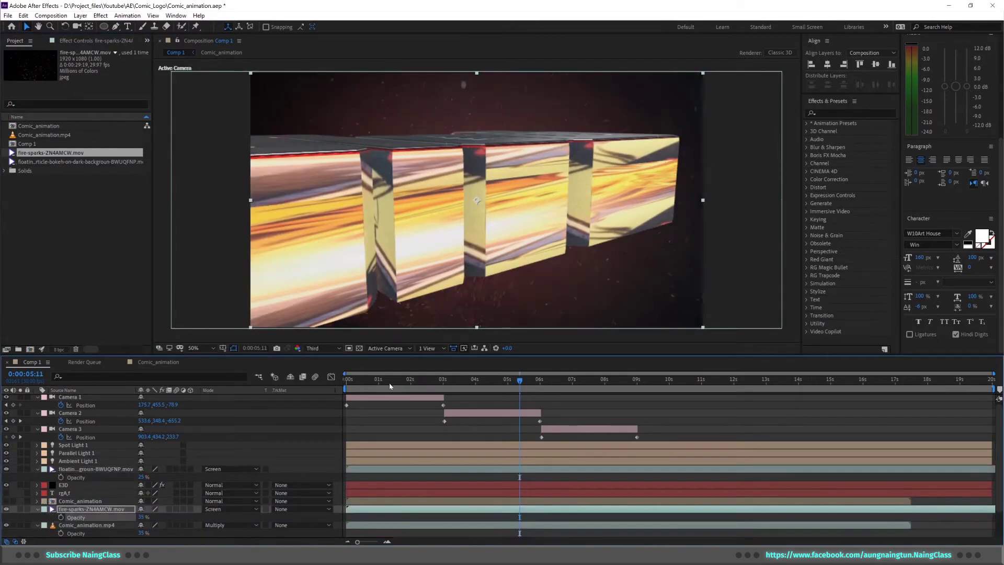
key("space")
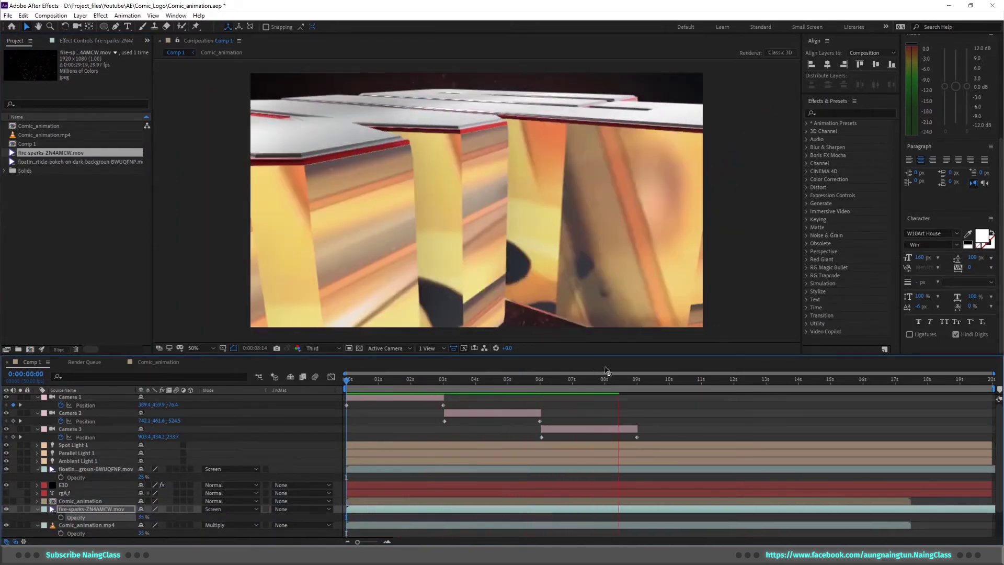
Create Camera 4, place it below Camera 3 and start its layer at 0:00:09:00
left_click_drag(655, 381, 637, 382)
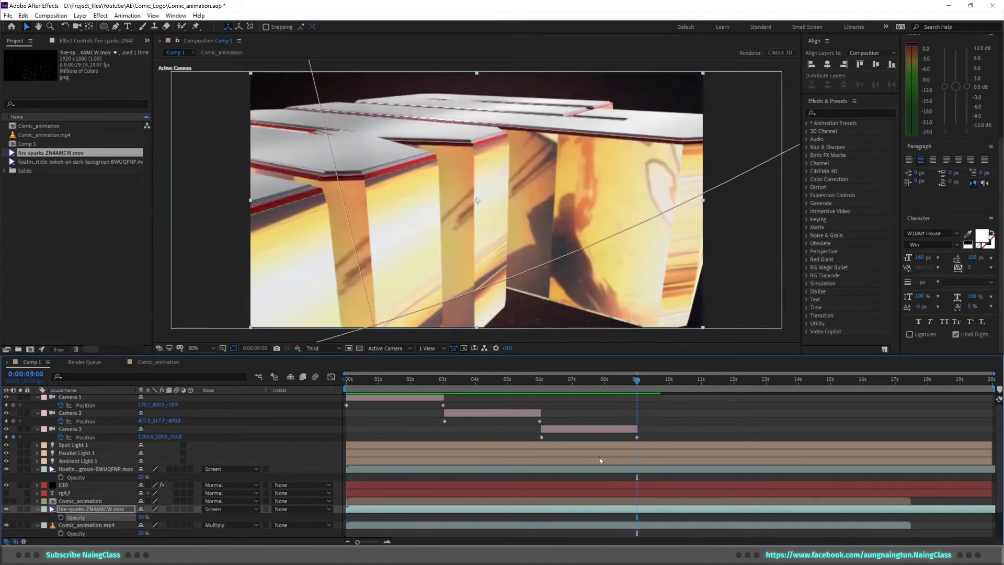
key("ctrl+alt+shift+c")
left_click(627, 399)
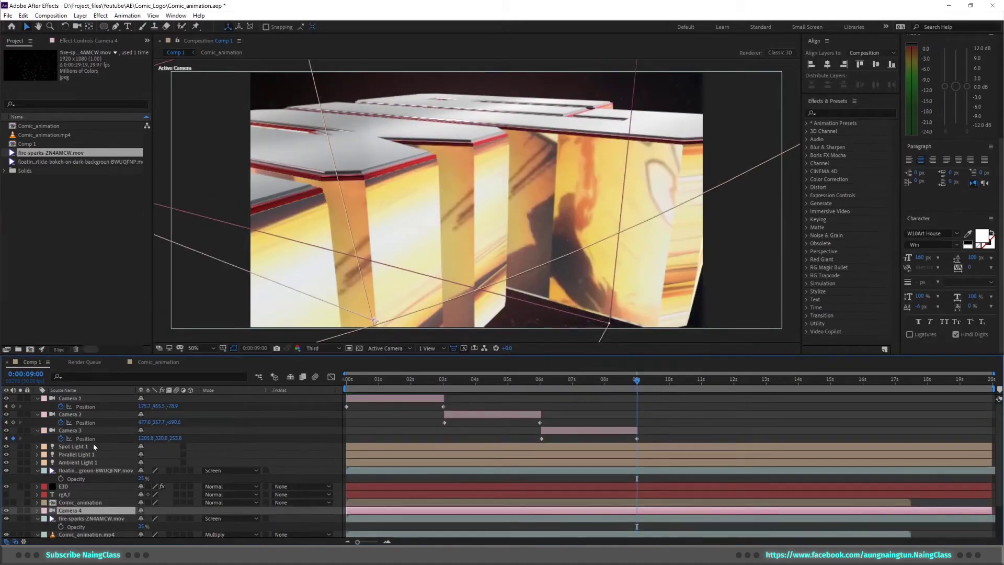
left_click_drag(84, 502, 550, 450)
mouse_move(638, 381)
left_mouse_down()
mouse_move(724, 385)
mouse_move(642, 392)
left_mouse_up()
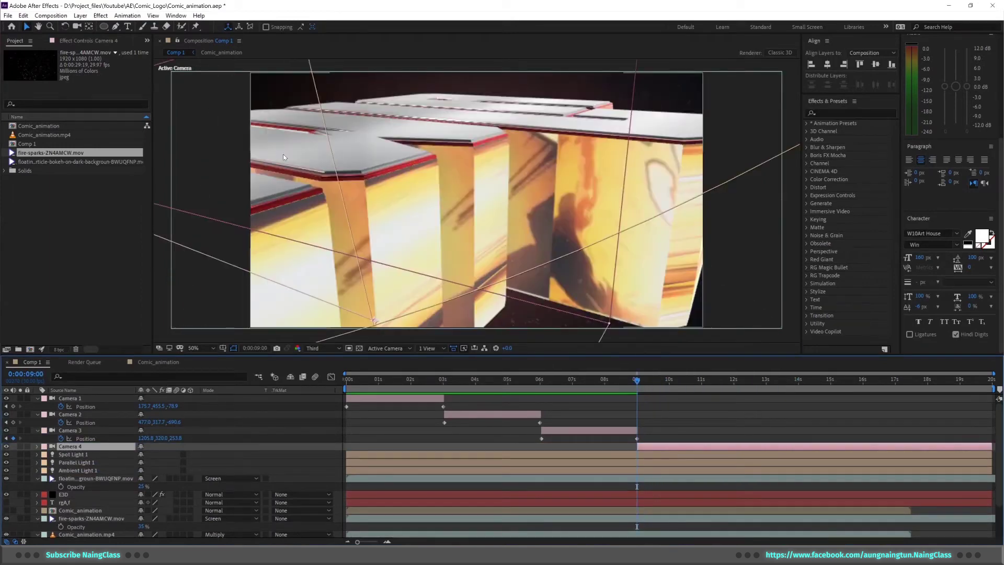
left_click_drag(509, 244, 527, 156)
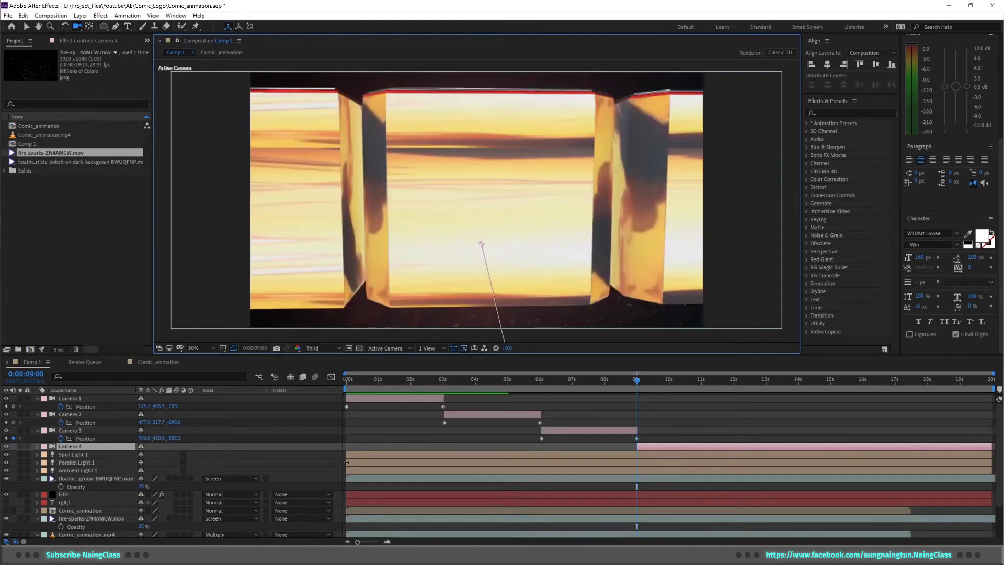
key("p")
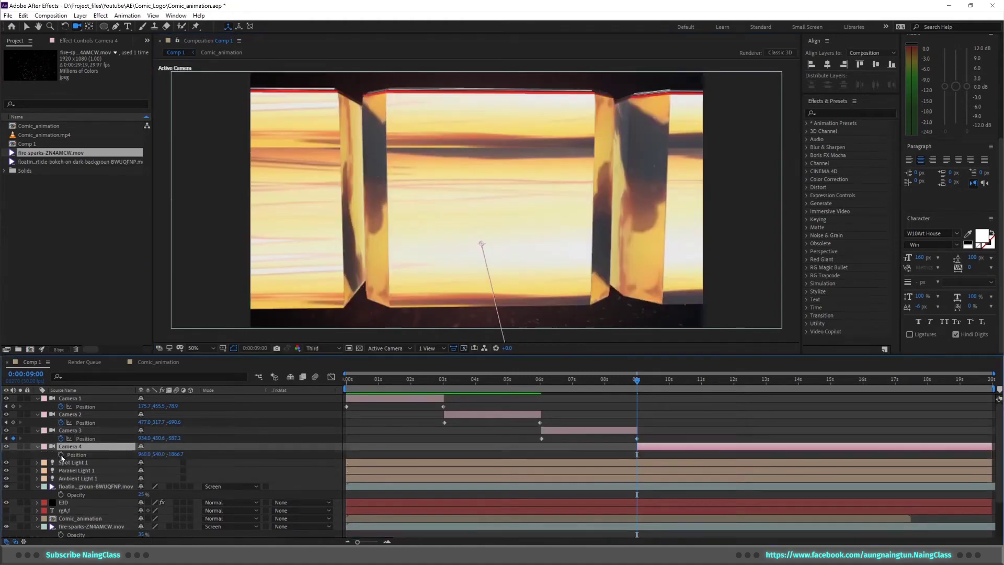
left_click_drag(675, 382, 798, 400)
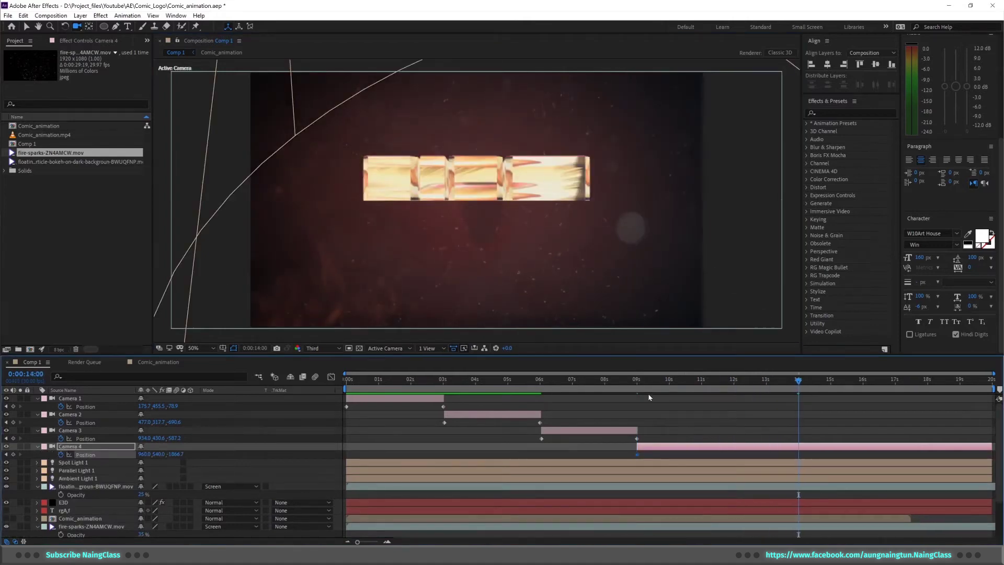
left_click(634, 389)
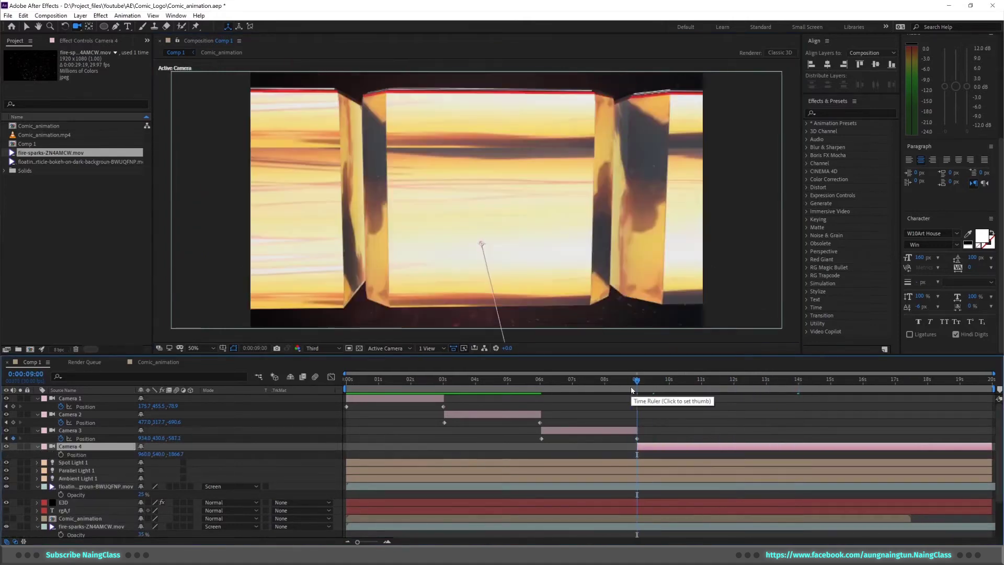
key("ctrl+z")
key("ctrl+z")
key("ctrl+z")
key("ctrl+z")
key("ctrl+z")
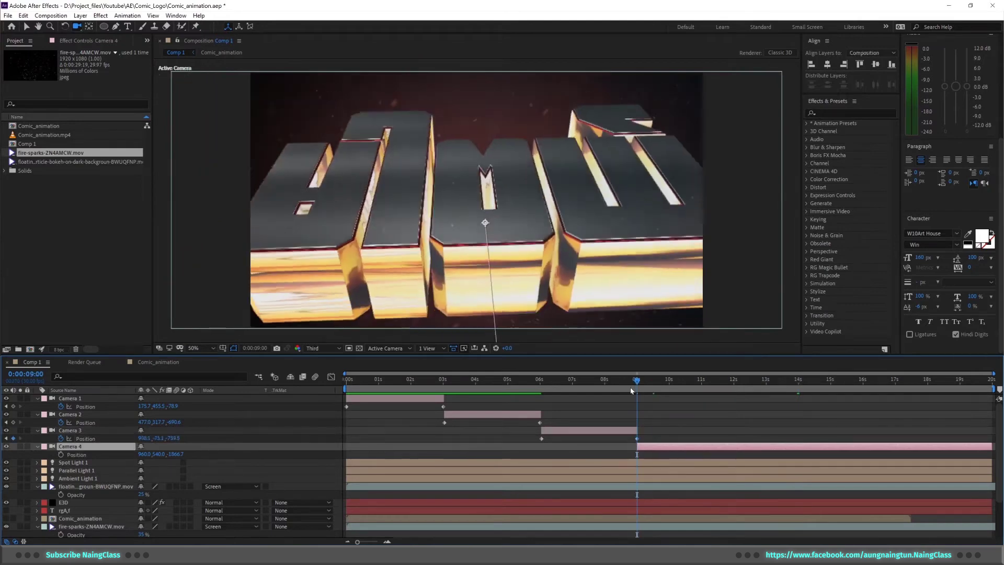
key("ctrl+z")
key("ctrl+z")
key("ctrl+z")
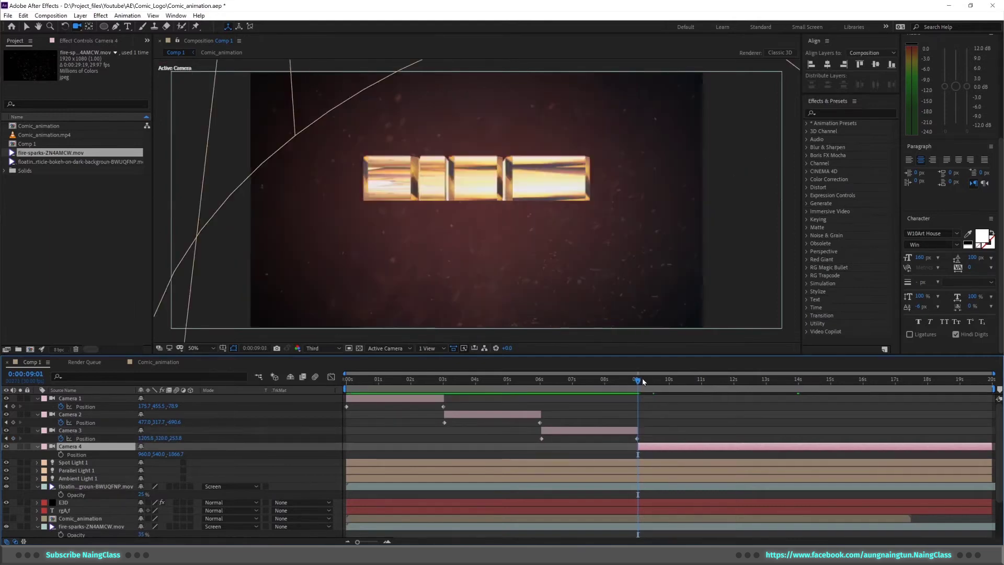
Frame a close side view of the title with Camera 4 at 0:00:09:01 and animate its Position to a raised view at 0:00:14:00
left_click_drag(585, 222, 527, 231)
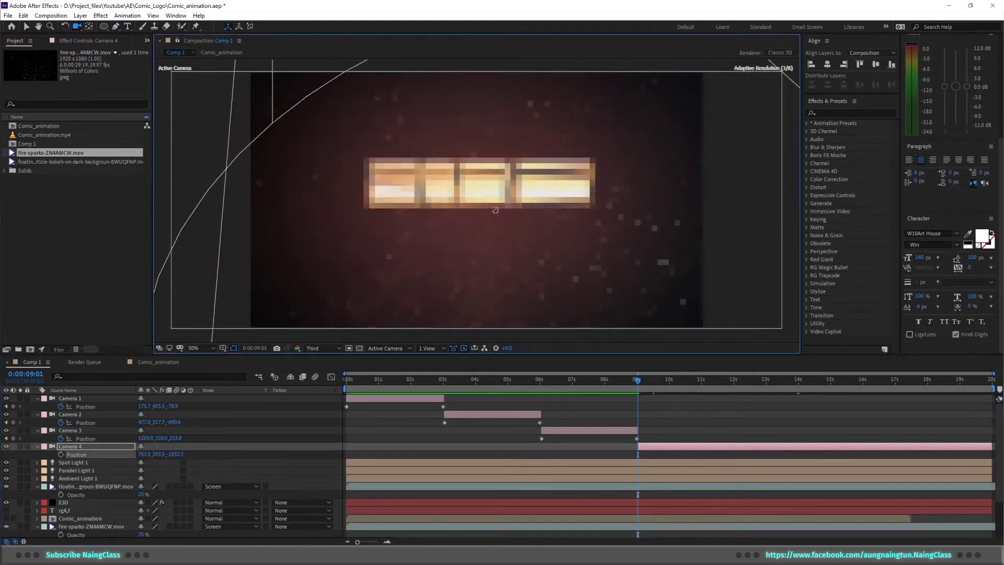
left_click_drag(492, 107, 568, 187)
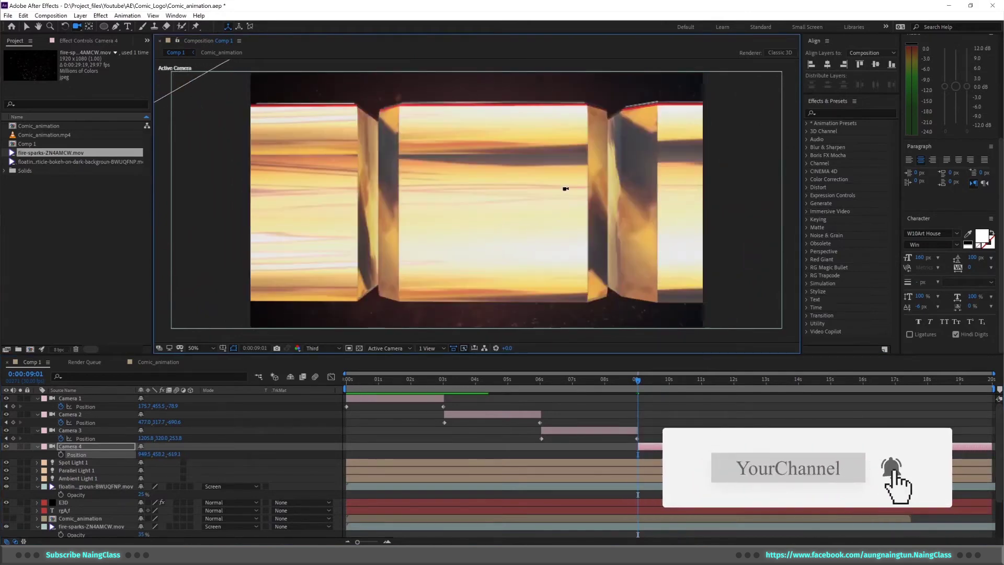
key("alt+shift+p")
left_click_drag(671, 384, 799, 391)
left_click_drag(470, 231, 522, 163)
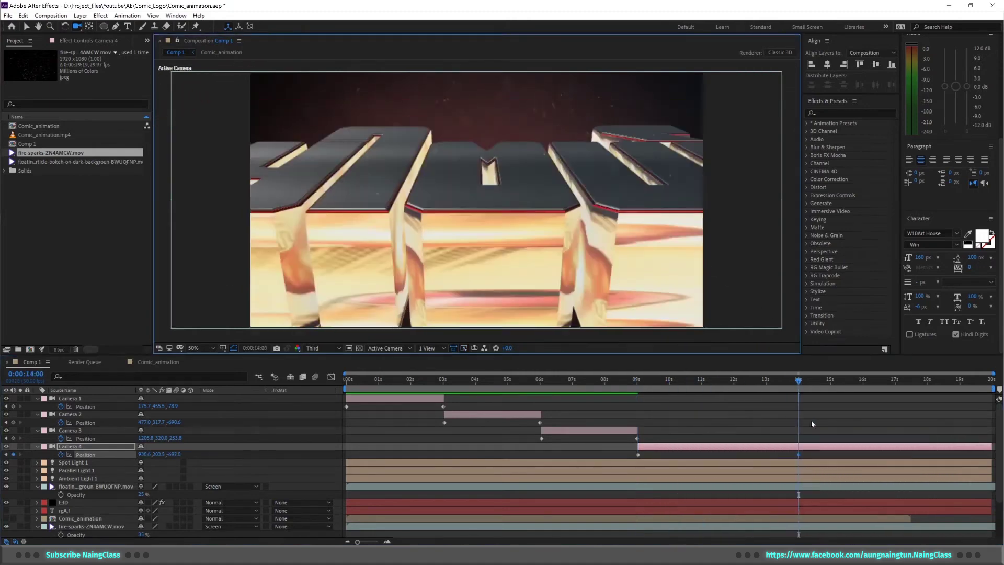
Move Camera 4's end Position keyframe to 0:00:16:00, reframe it to show the title's full front, and preview the shot
left_click(863, 380)
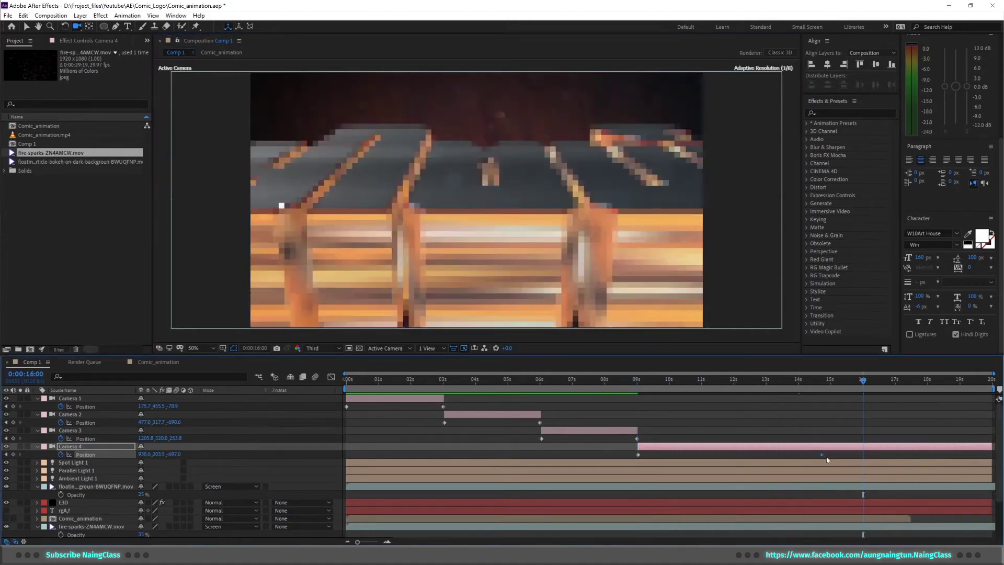
left_click_drag(503, 224, 516, 198)
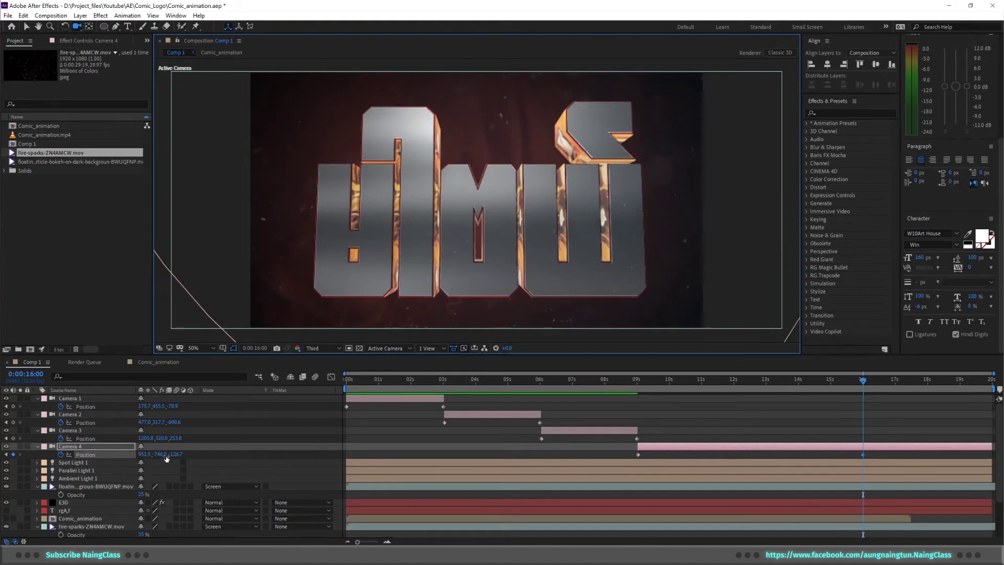
left_click(639, 381)
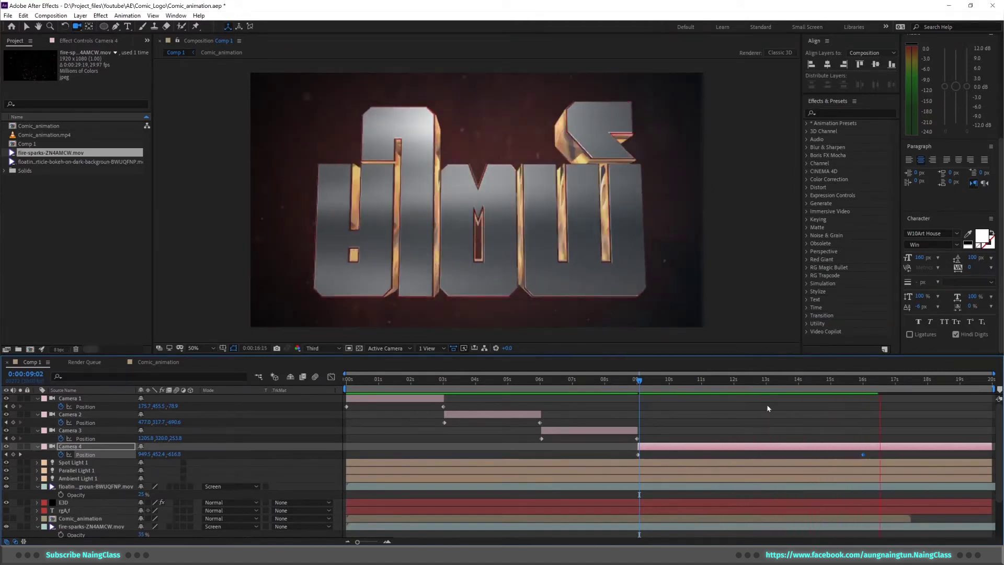
left_click(629, 382)
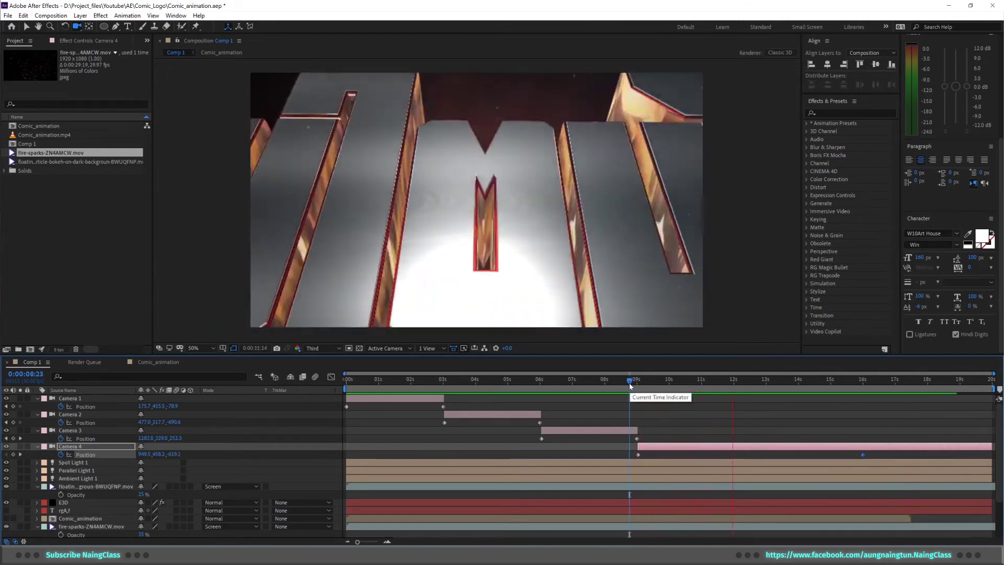
left_click_drag(630, 383, 672, 385)
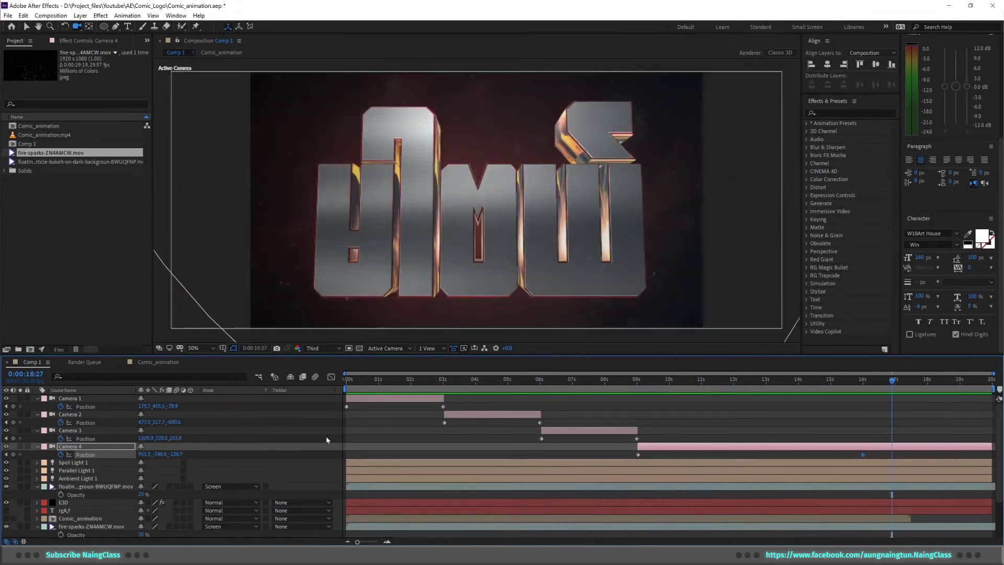
Open the Comic_animation composition and add a black solid above all of its layers
double_click(78, 517)
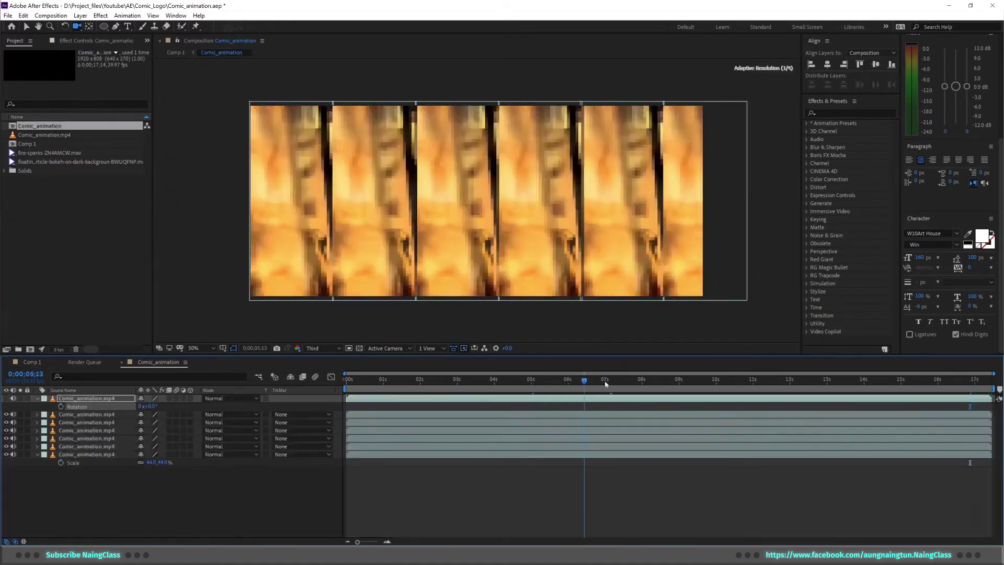
left_click(660, 484)
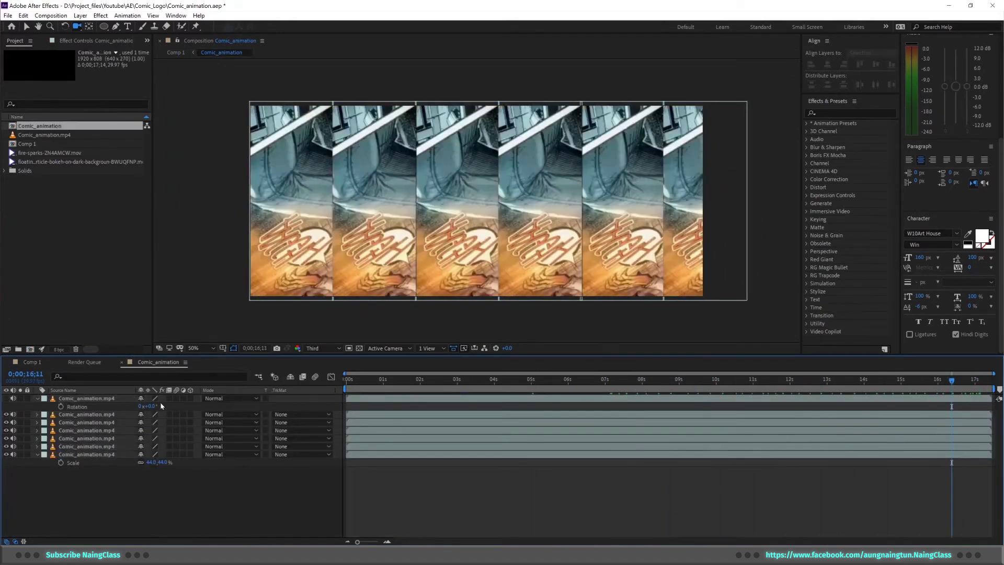
key("ctrl+y")
left_click(650, 375)
left_click(157, 323)
left_click(295, 220)
left_click(693, 404)
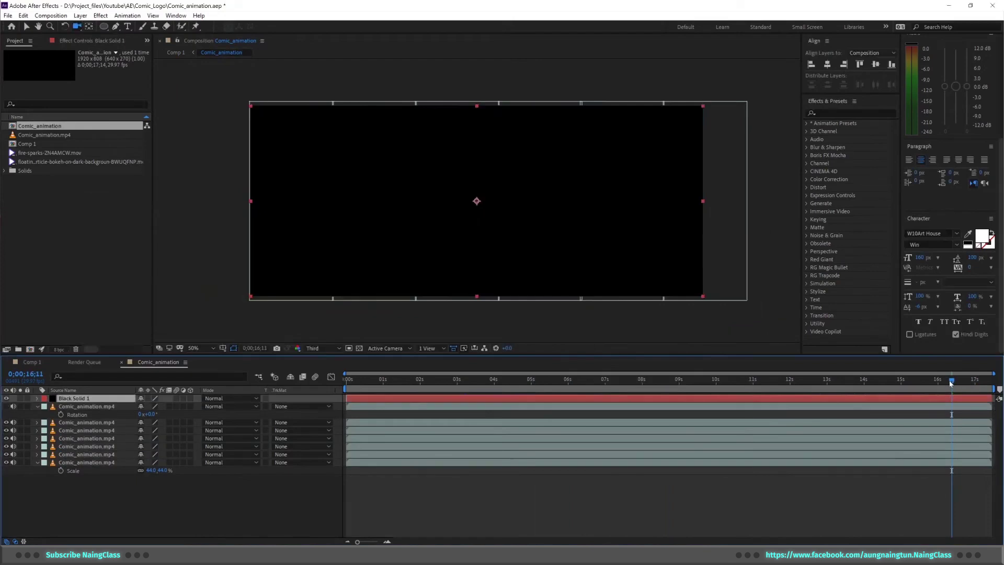
Animate the black solid's Opacity from 0% at about 16 seconds, raising it at 0:00:17:01 to fade the comic texture to black
key("t")
left_click(141, 406)
type("00")
key("Return")
left_click(975, 387)
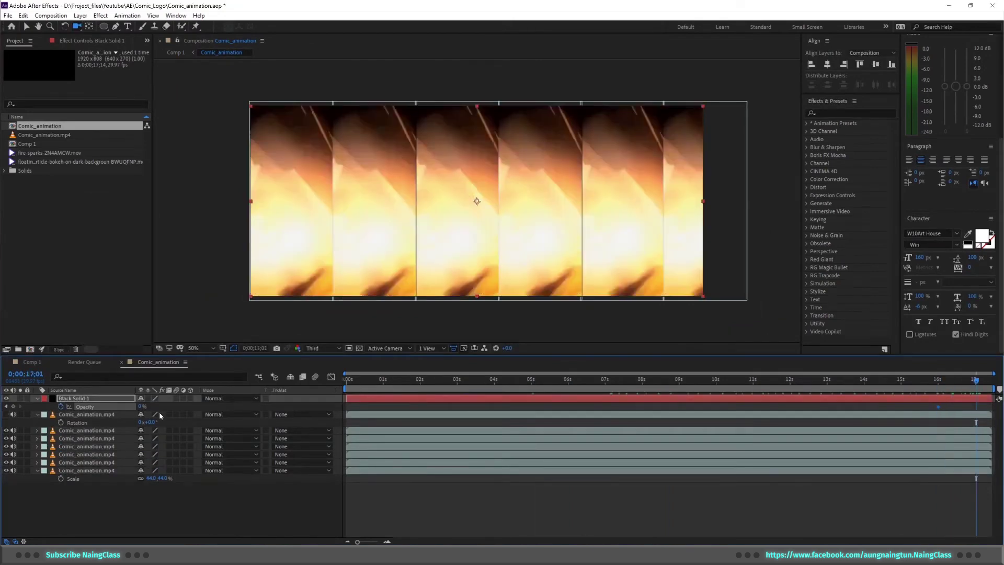
left_click_drag(142, 406, 864, 405)
left_click_drag(923, 387, 986, 407)
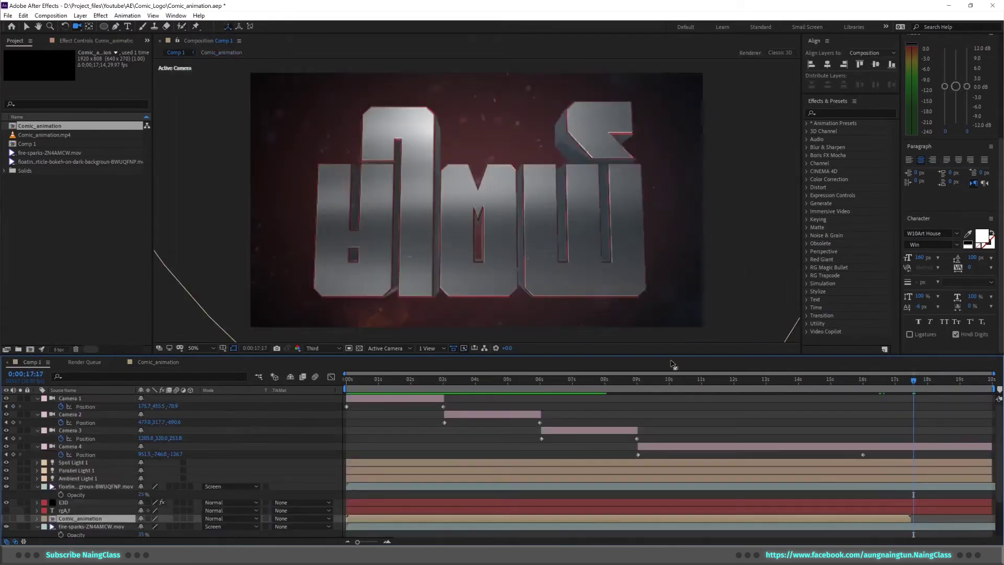
Shorten Comp 1's work area to the first 3 seconds and check frames across the camera shots
left_click_drag(784, 384, 443, 387)
left_click_drag(991, 390, 456, 388)
left_click_drag(363, 382, 731, 382)
Replace the environment in the E3D layer's scene with a BackLight_4K preset, accept the scene and check the title's reflections across Camera 4's shot
left_click(64, 502)
left_click(58, 81)
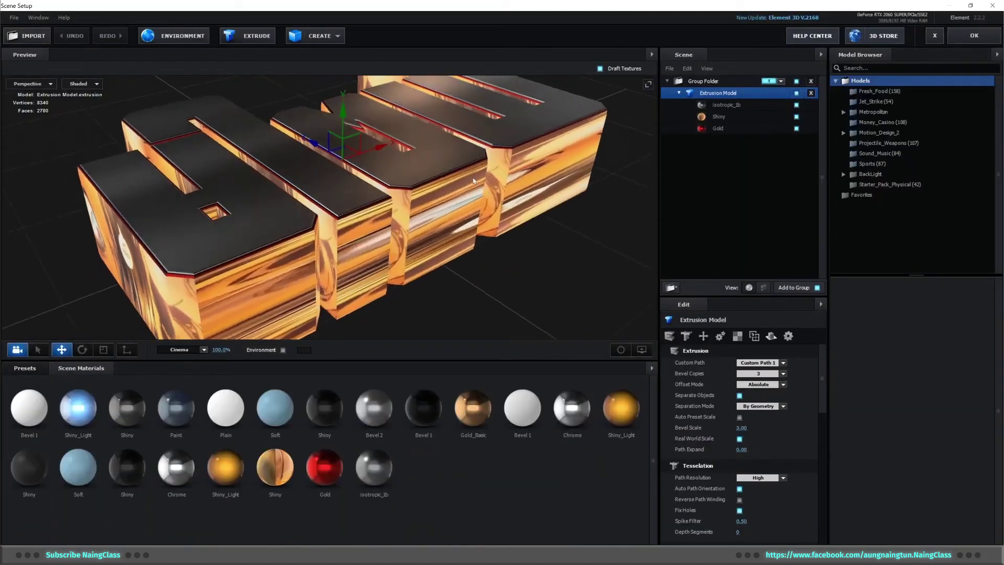
left_click(25, 368)
double_click(31, 392)
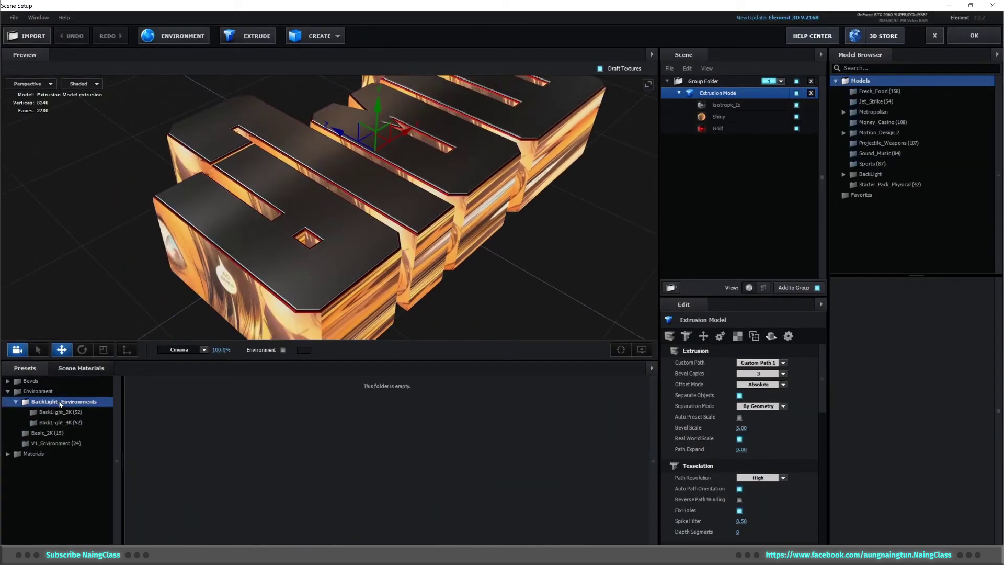
left_click(65, 422)
left_click(389, 445)
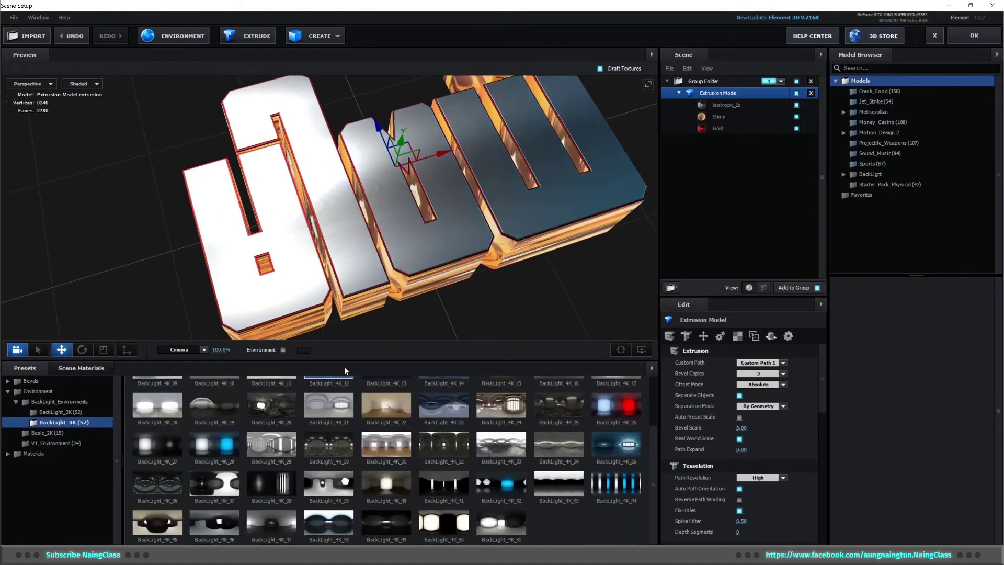
left_click(391, 442)
left_click(971, 40)
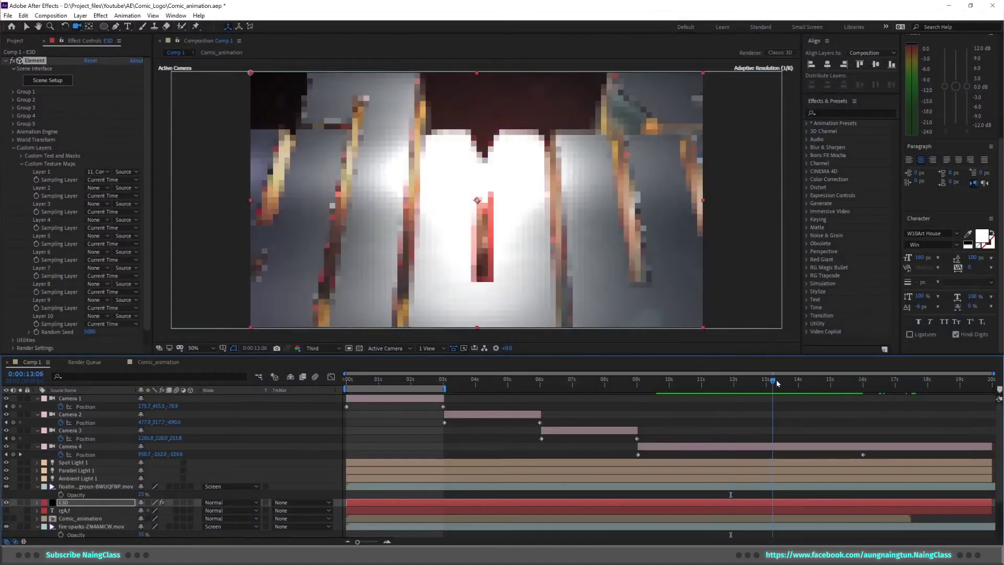
left_click_drag(803, 388, 906, 386)
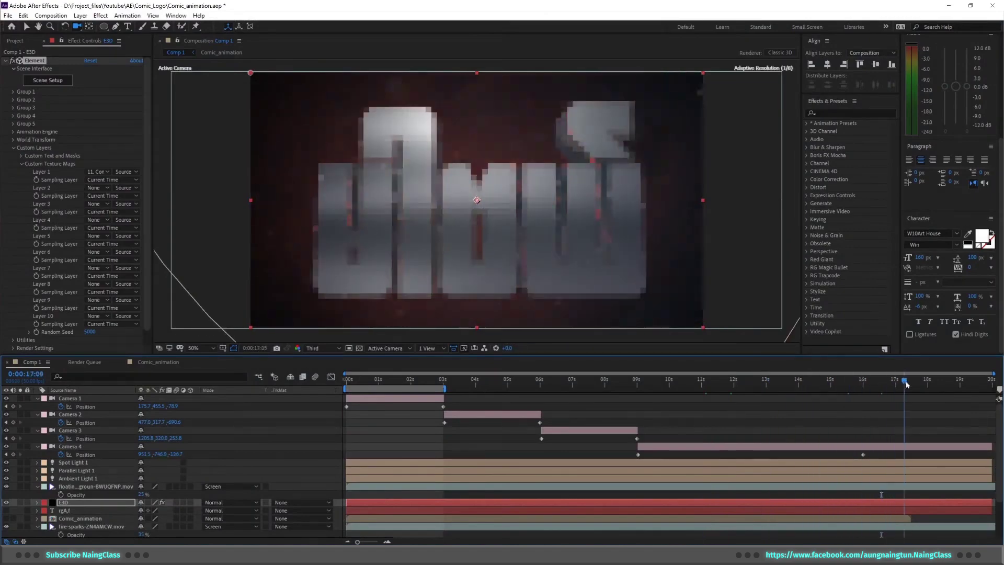
Try other BackLight_4K environment presets in the E3D layer's scene, judging the reflections from several angles, and accept the scene
left_click(47, 80)
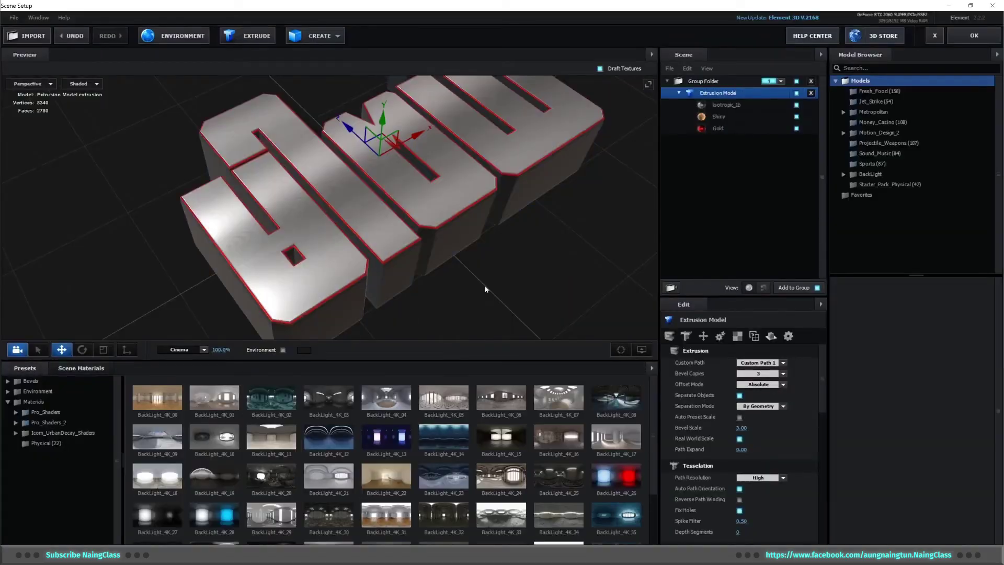
left_click_drag(506, 305, 538, 307)
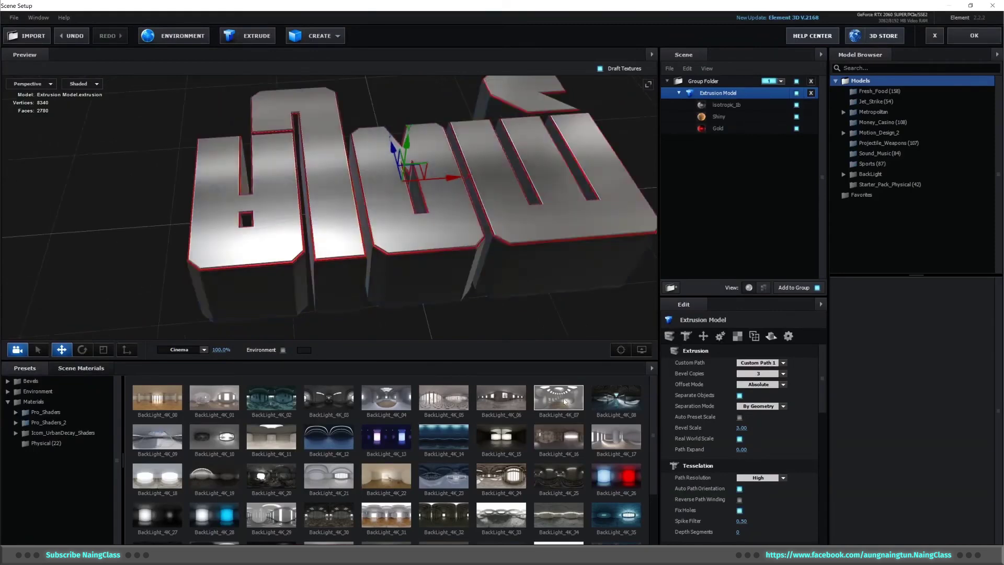
scroll(471, 408, "down", 2)
left_click(402, 406)
left_click(391, 492)
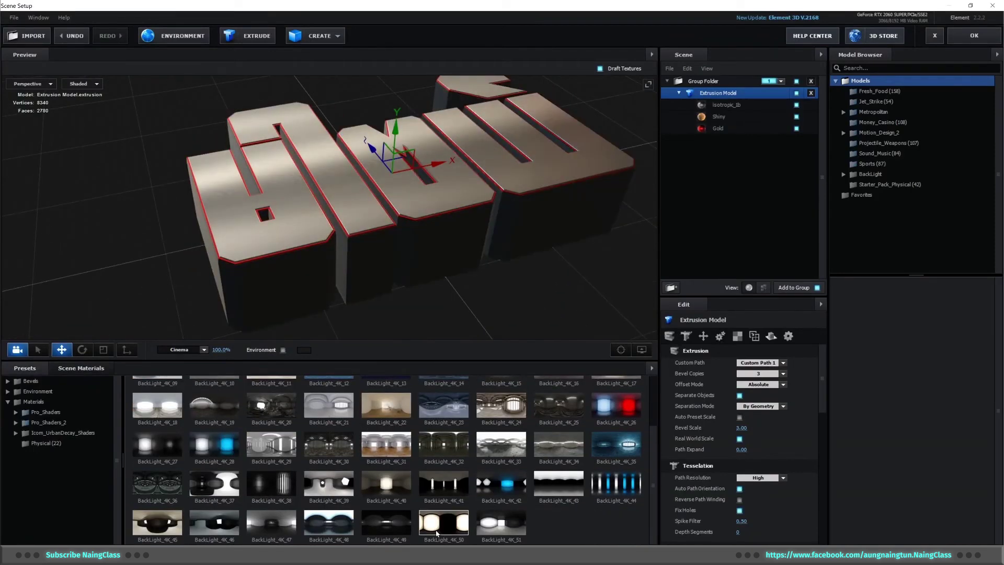
left_click_drag(505, 313, 566, 350)
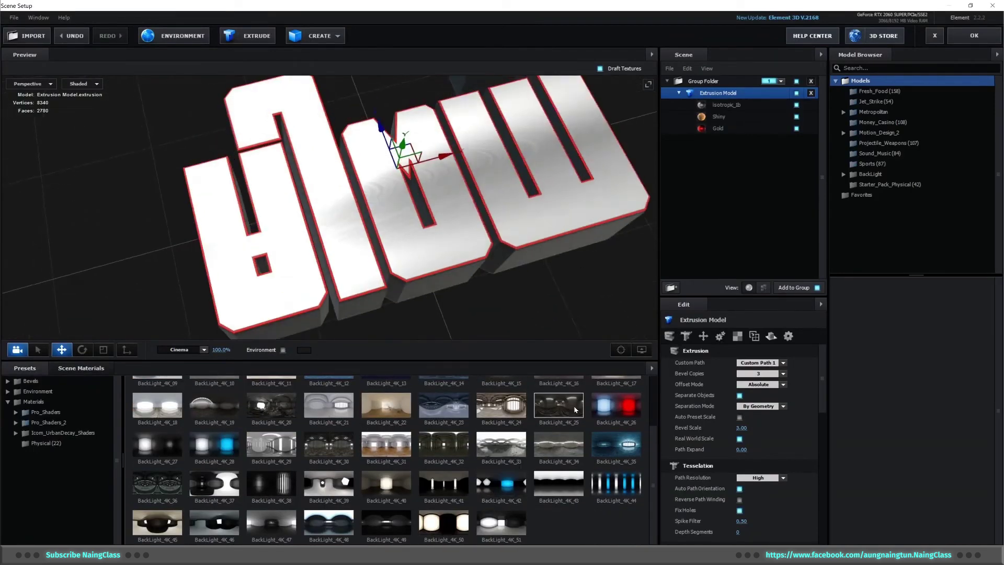
scroll(565, 403, "up", 2)
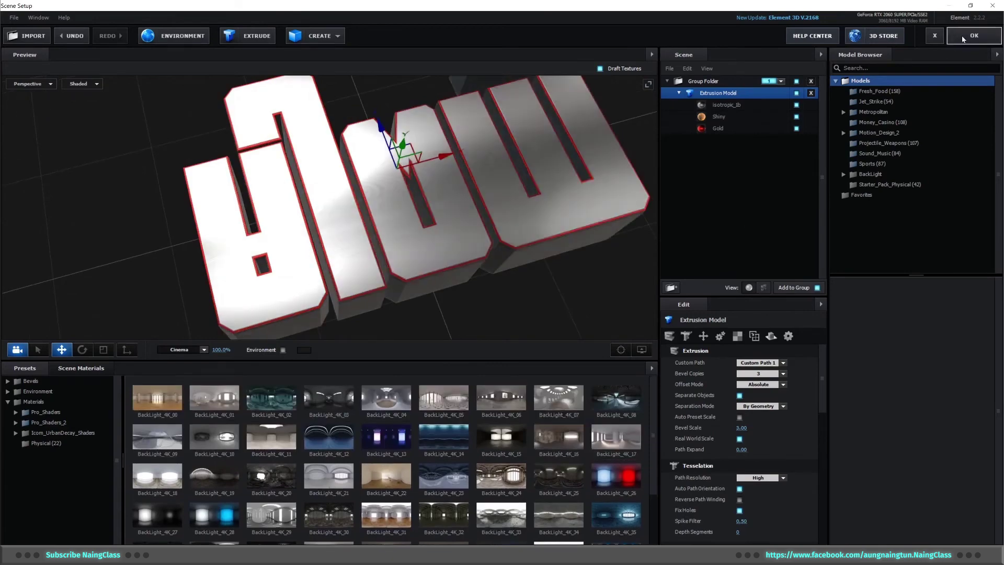
left_click(964, 40)
Check the title's reflections across the later camera shots and preview Camera 1's shot from the first frame
left_click(698, 388)
left_click_drag(698, 389, 836, 382)
key("Home")
left_click_drag(444, 388, 479, 387)
key("space")
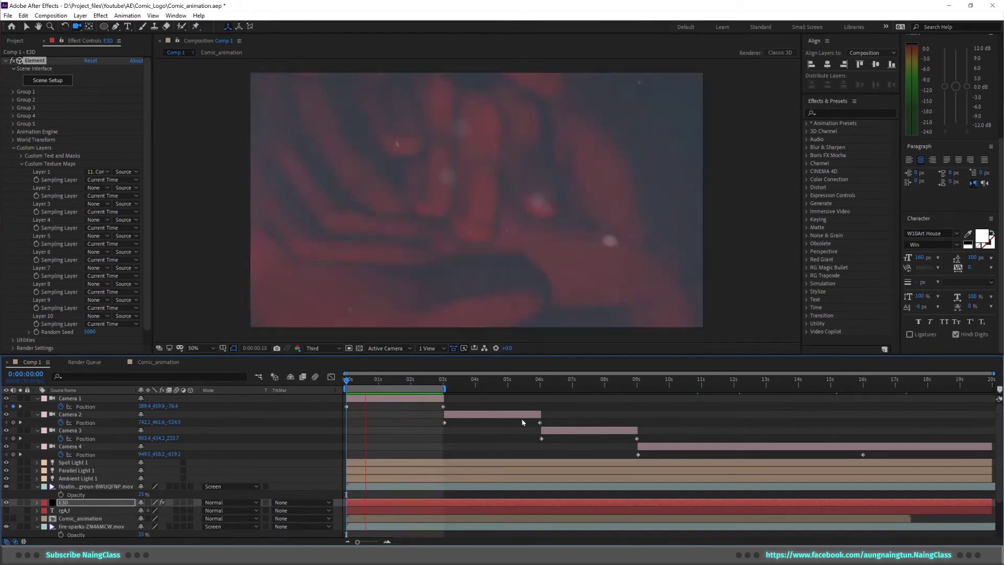
key("space")
Add an adjustment layer above Camera 1 and apply the Brightness & Contrast effect to it
left_click(70, 399)
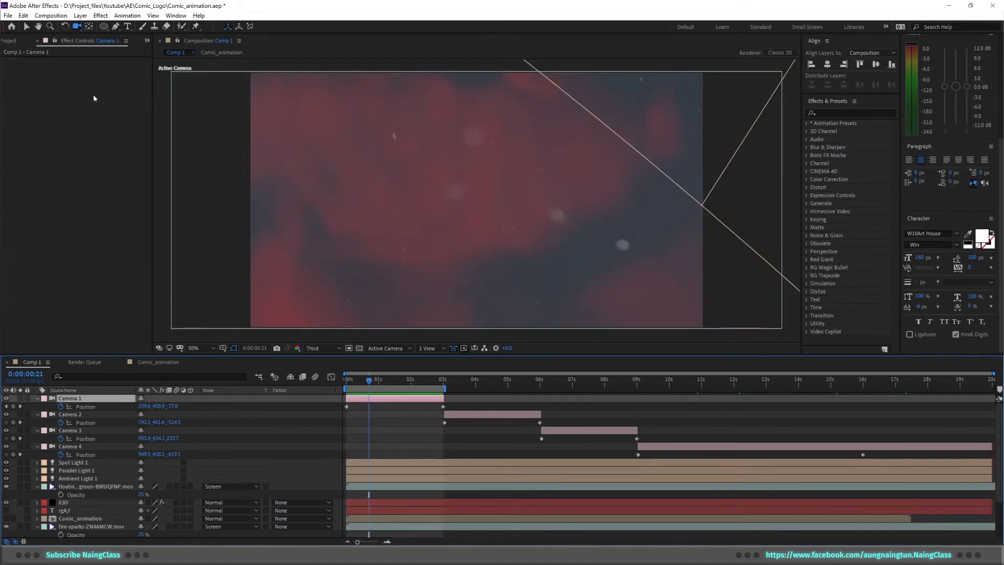
left_click(100, 15)
mouse_move(80, 15)
mouse_move(215, 26)
left_click(255, 90)
left_click(100, 15)
mouse_move(157, 128)
left_click(251, 165)
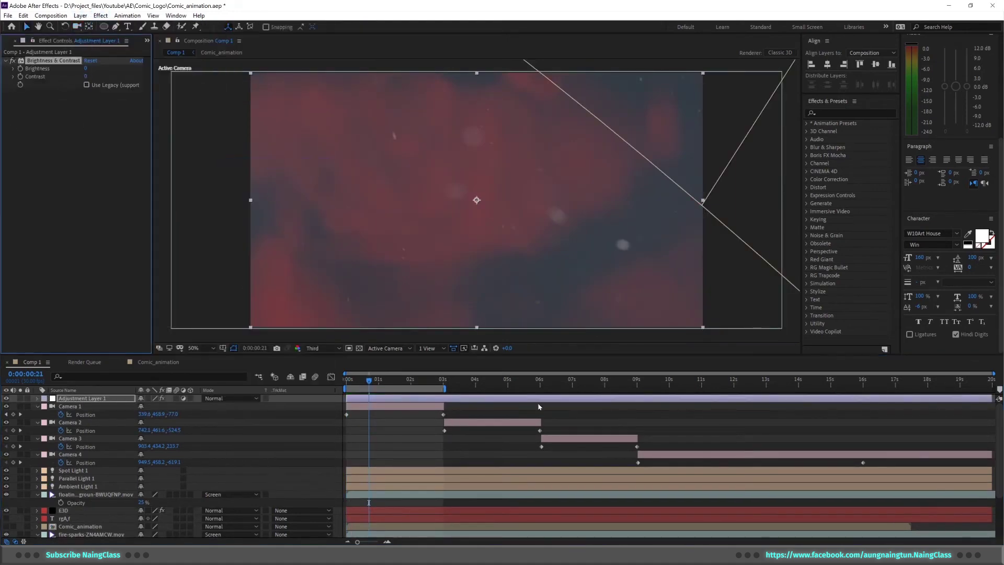
Set the adjustment layer's Contrast to 35 while viewing the title in Camera 4's shot, and return to Camera 1's shot
left_click(666, 387)
left_click(741, 386)
left_click(818, 387)
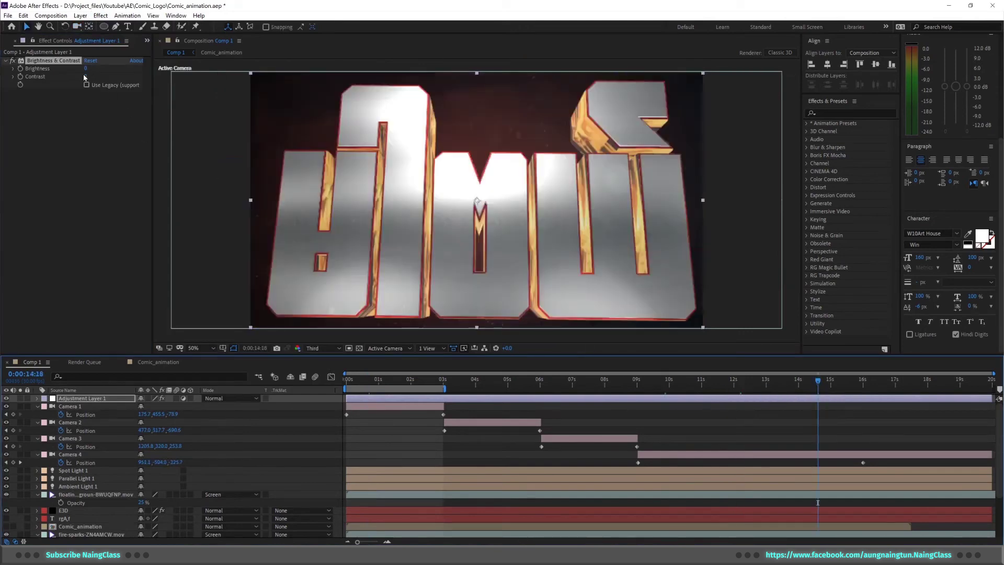
left_click_drag(818, 381, 382, 382)
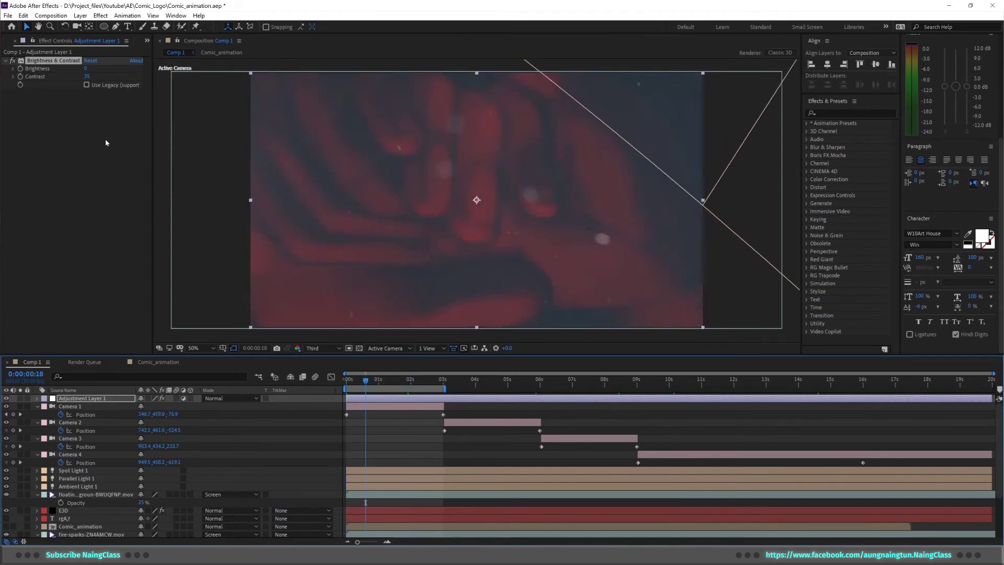
Preview Camera 1's shot with the added contrast and add Comp 1 to the Adobe Media Encoder queue
key("space")
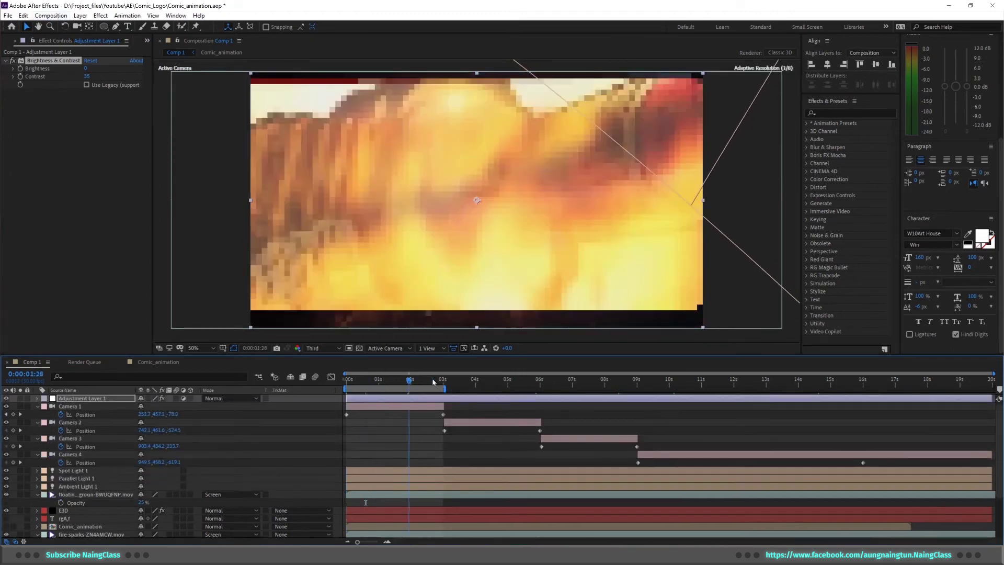
left_click(50, 15)
left_click(78, 83)
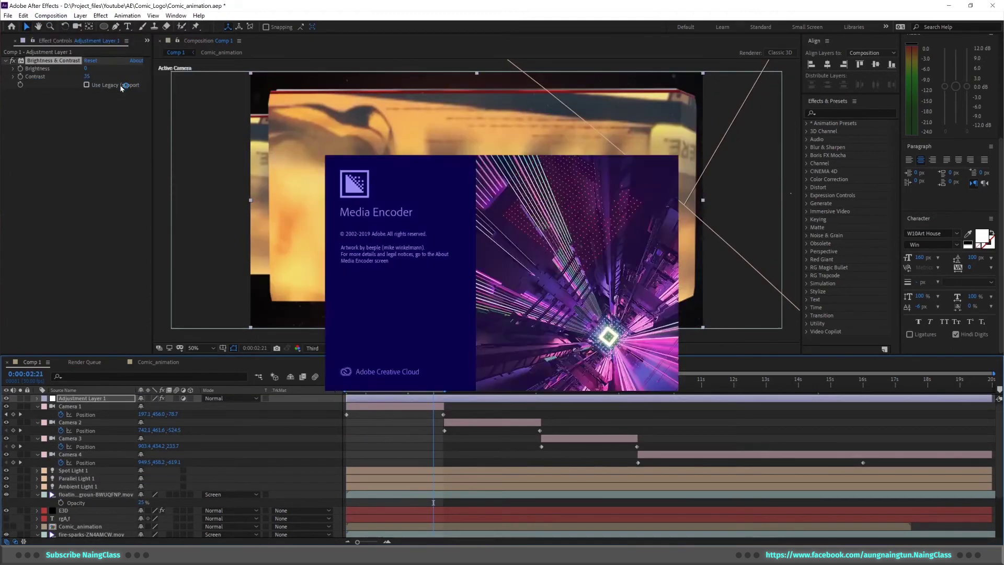
Shift Comp 1's work area to Camera 2's shot, from about 3 to 6 seconds, and preview it
left_click_drag(403, 389, 499, 389)
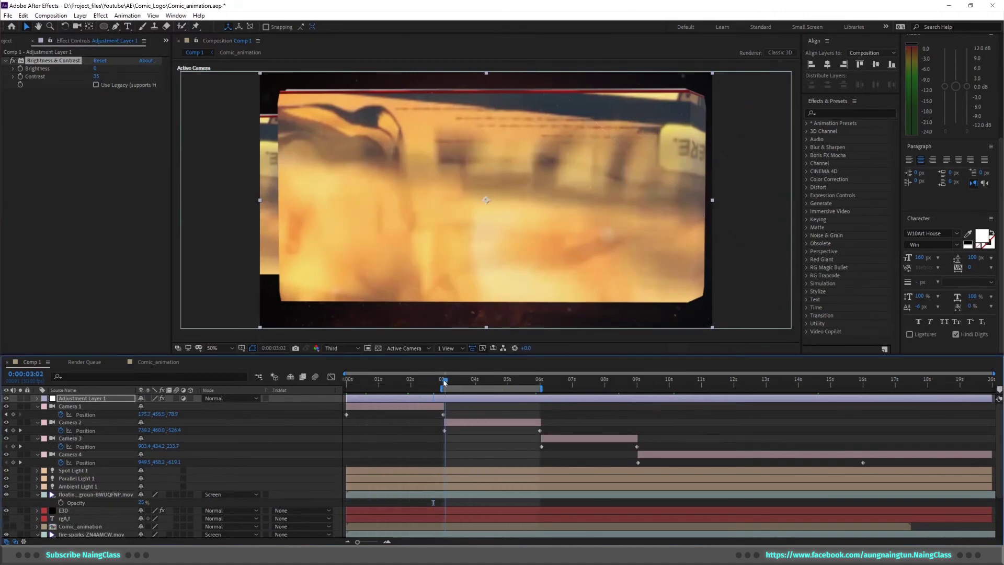
key("space")
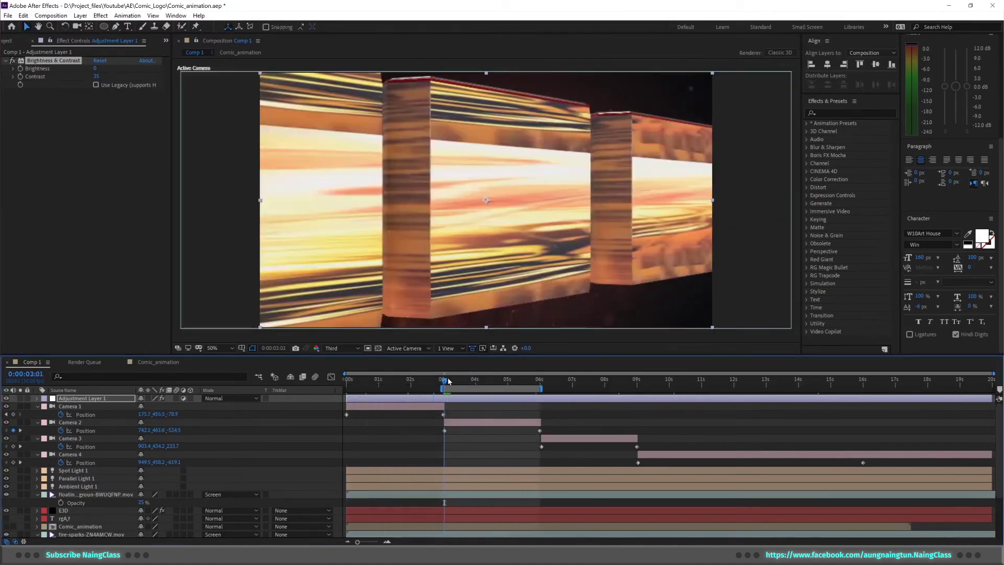
key("space")
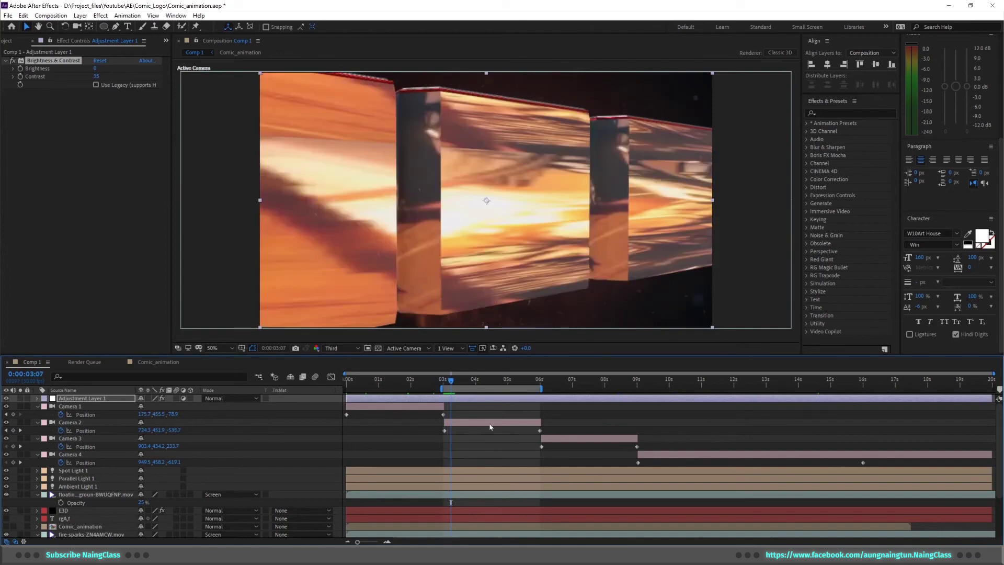
Open the E3D layer's scene and set the first UV Repeat value of the Extrusion Model's Box Repeat mapping to 0.75
left_click(92, 511)
left_click(57, 80)
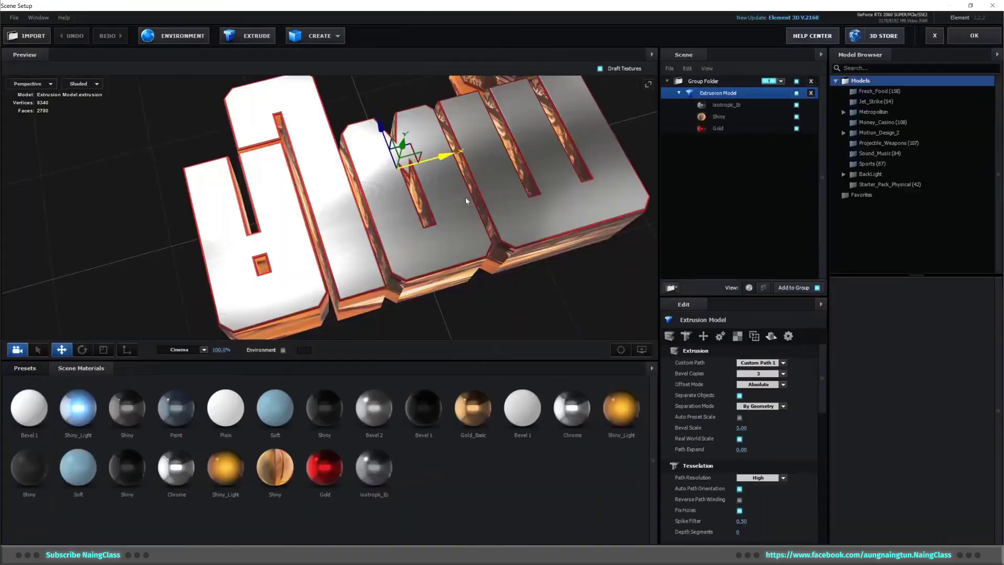
left_click(737, 336)
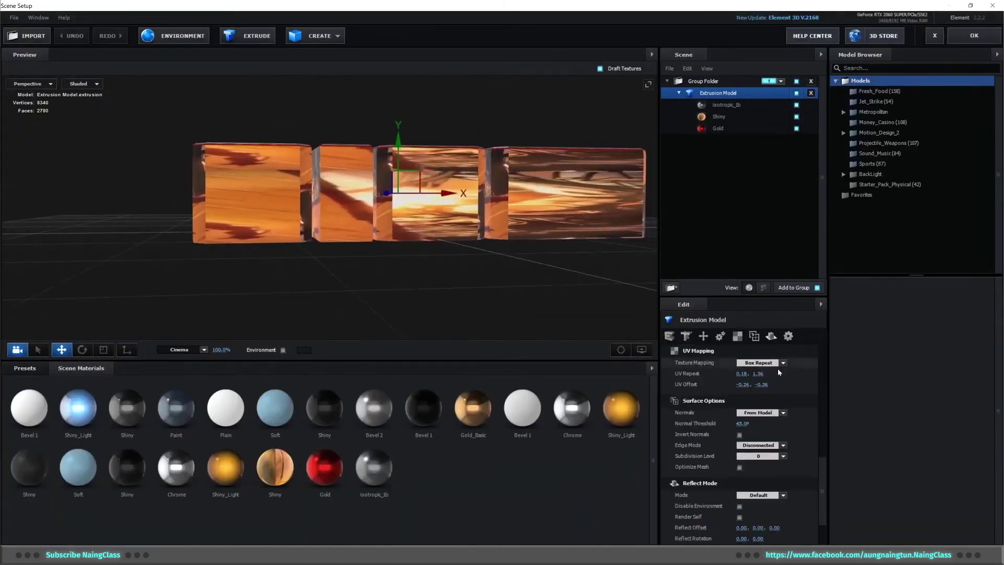
left_click(779, 364)
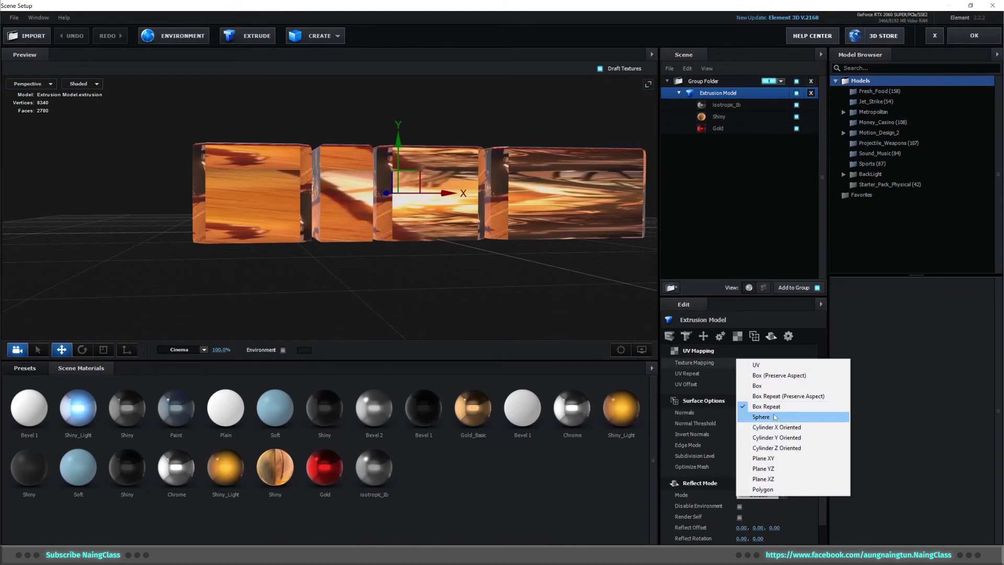
left_click(882, 354)
left_click_drag(743, 374, 794, 374)
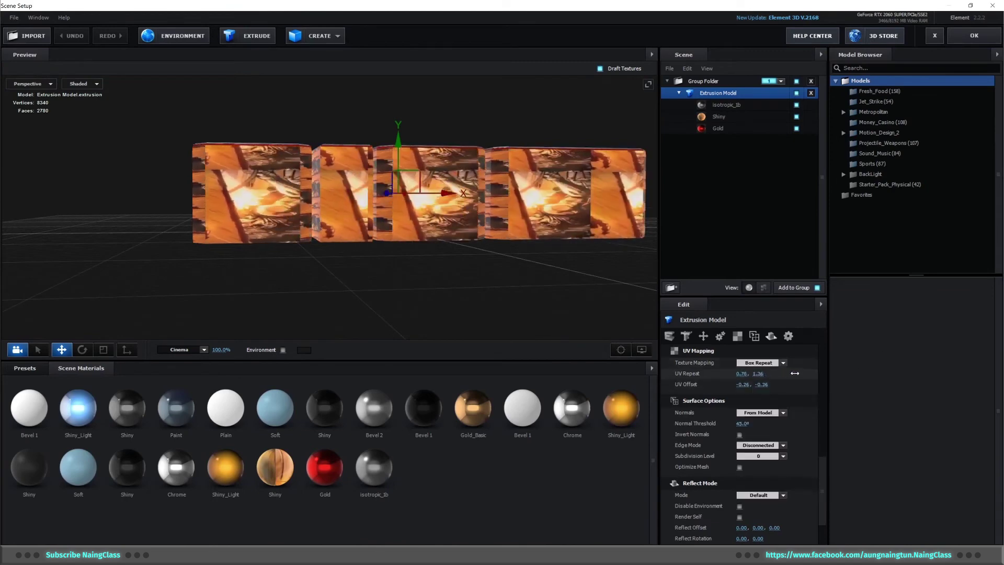
Try Plane XY and Plane YZ texture mapping on the Extrusion Model, and return it to Box Repeat
left_click(779, 363)
left_click(759, 456)
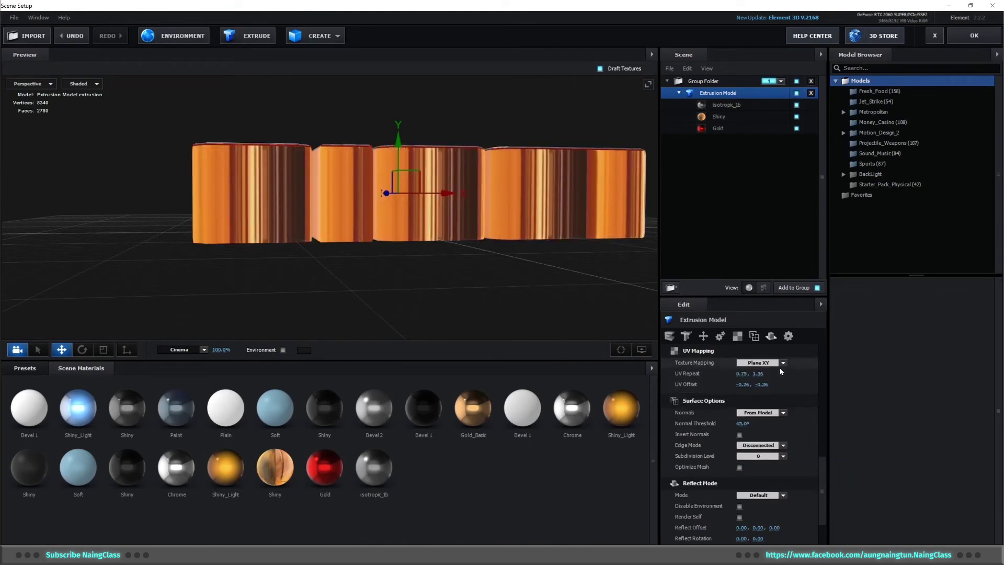
left_click(781, 363)
left_click(770, 468)
left_click(784, 361)
left_click(767, 406)
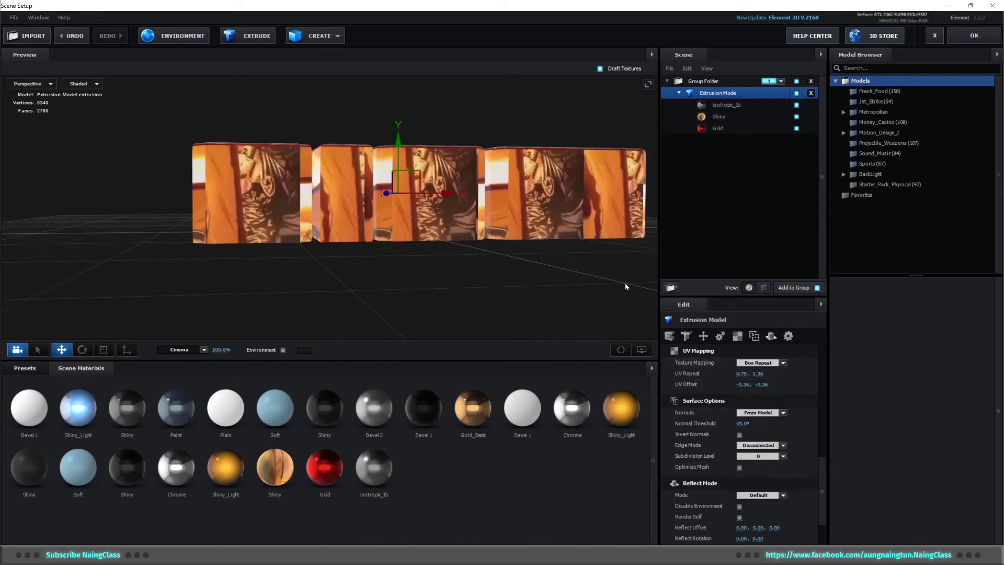
Accept the scene, make the uppermost Comic_animation.mp4 layer visible in the Comic_animation composition and return to Comp 1
left_click(963, 41)
left_click(160, 362)
left_click(7, 415)
left_click(32, 362)
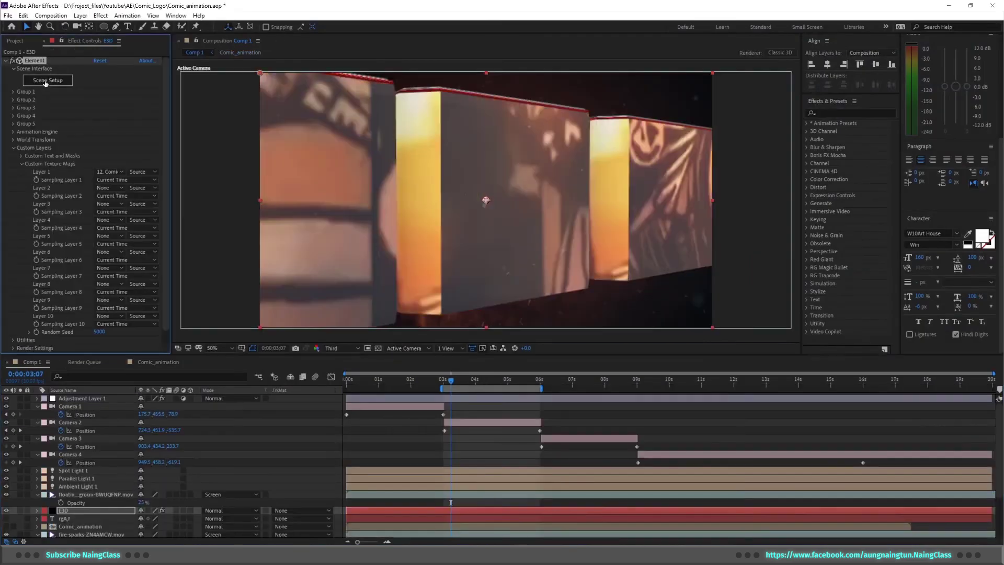
Set the Extrusion Model's UV Repeat to 0.85, 0.88 and its UV Offset to -0.24, -0.44, and accept the scene
left_click(46, 81)
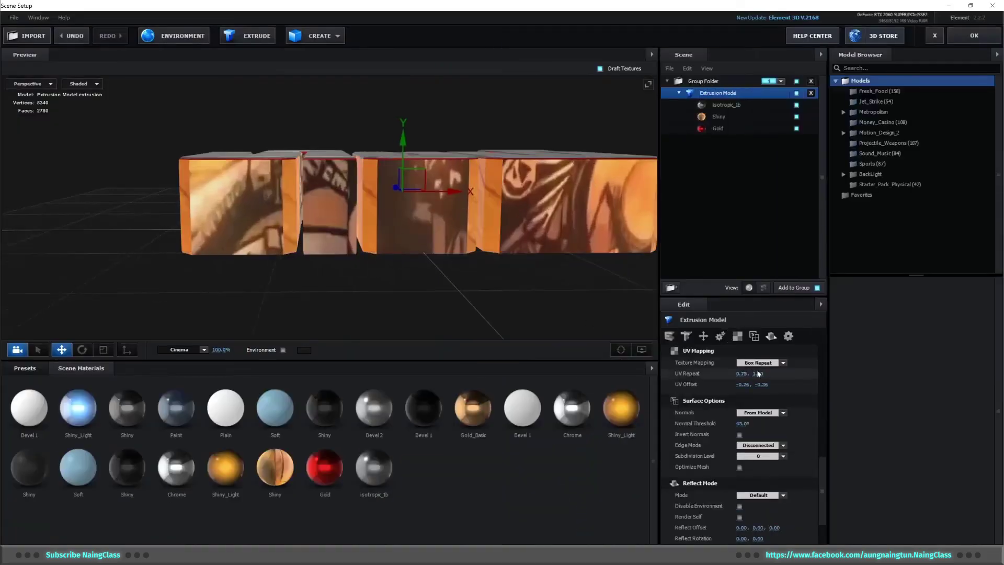
key("Return")
left_click_drag(486, 294, 565, 288)
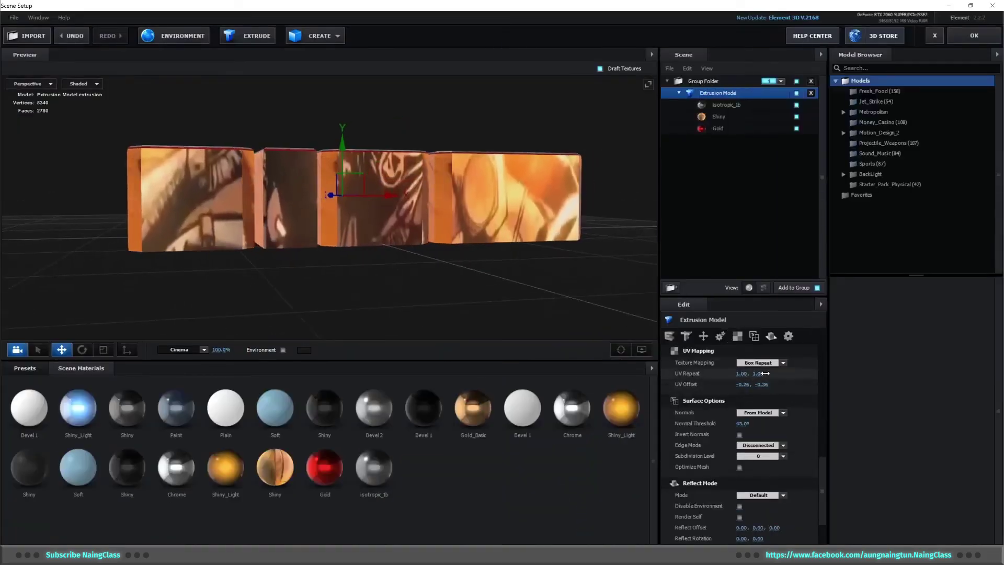
mouse_move(758, 374)
left_mouse_down()
mouse_move(724, 387)
mouse_move(685, 383)
mouse_move(742, 371)
left_mouse_up()
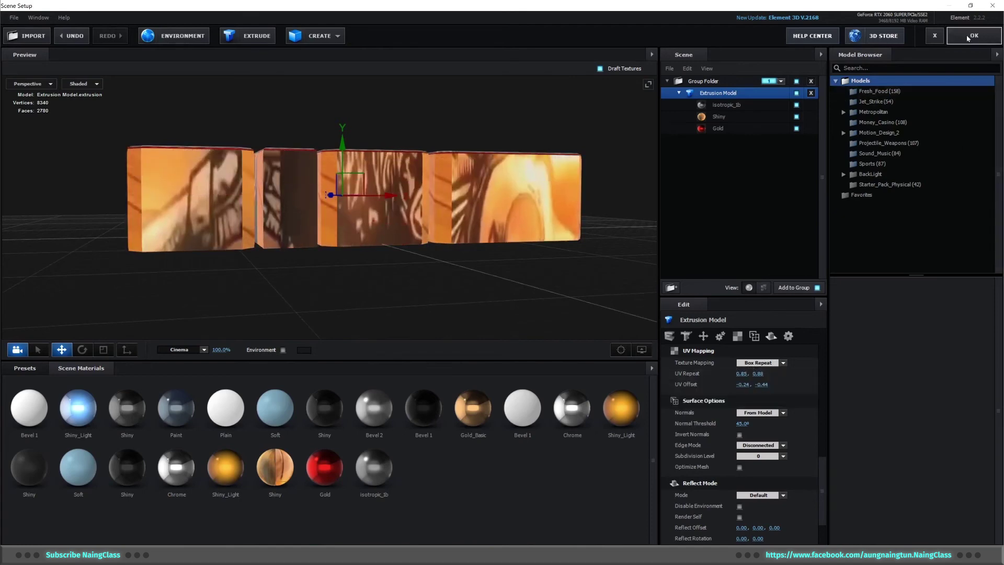
left_click(973, 35)
Hide the uppermost Comic_animation.mp4 layer to compare it with the tiled layers beneath, and show it again
left_click(164, 362)
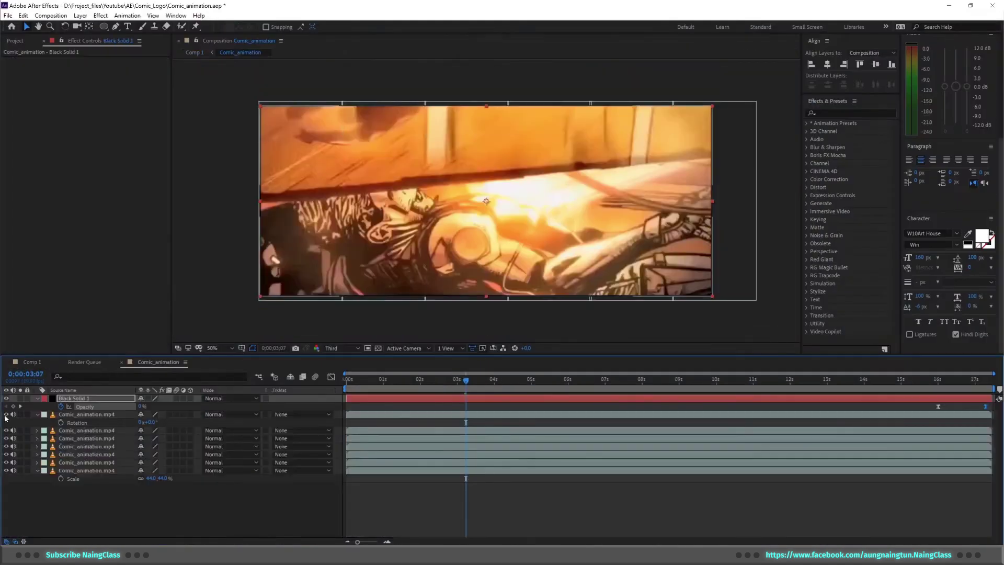
left_click(6, 415)
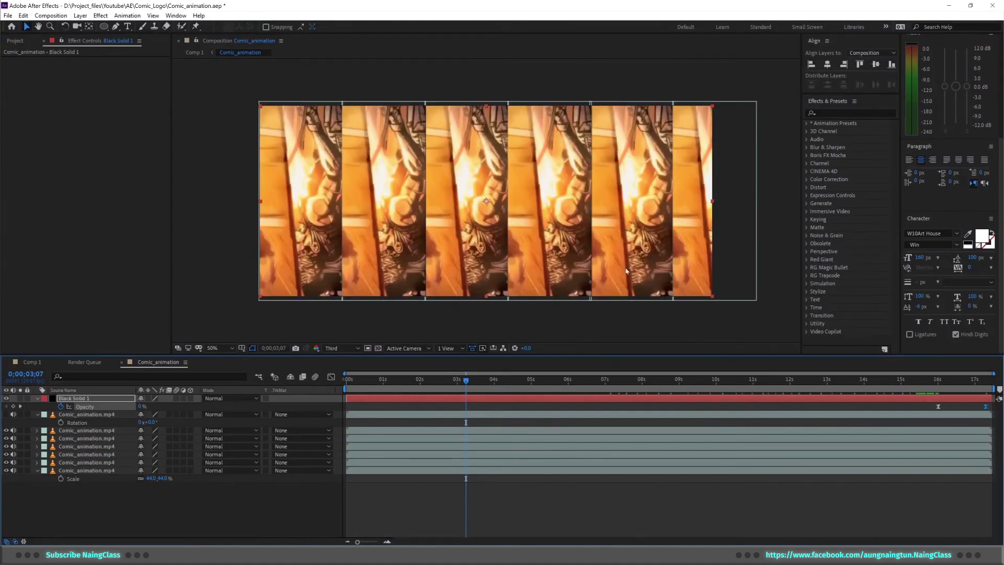
left_click(6, 414)
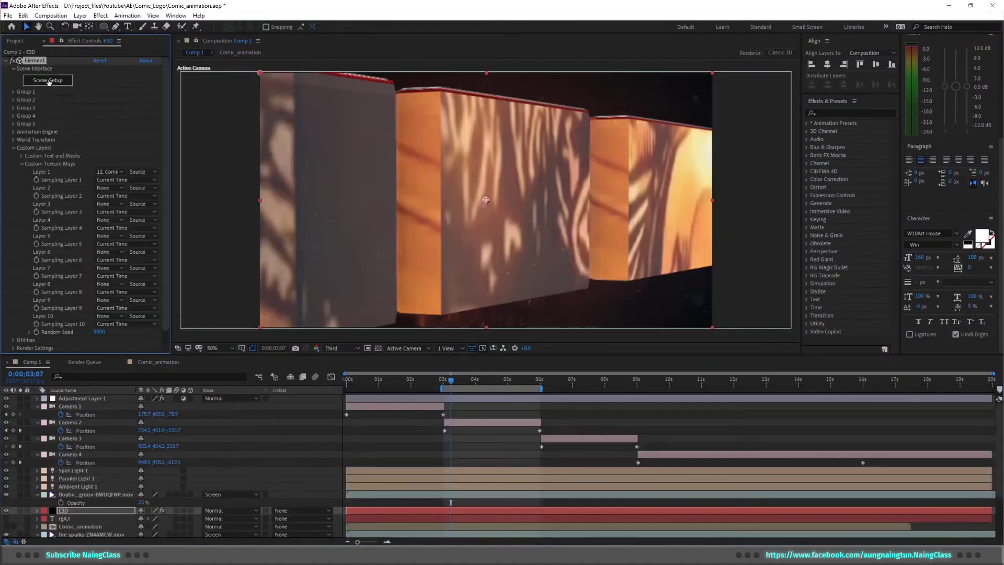
Set the Extrusion Model's UV Repeat to 1.27, 2.12 and its UV Offset to -0.24, -0.58, accept the scene and preview Camera 2's shot
left_click(67, 81)
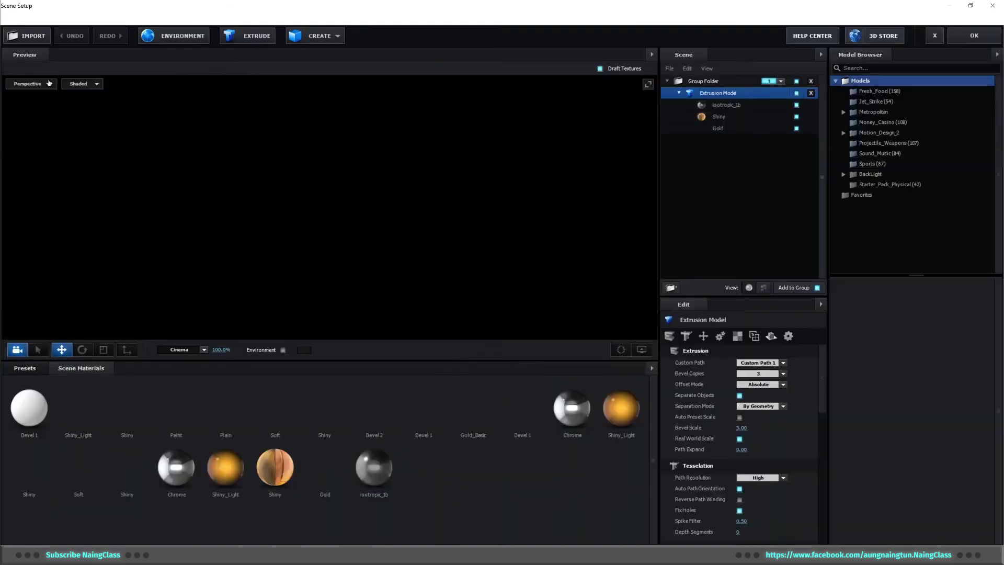
left_click_drag(426, 221, 435, 267)
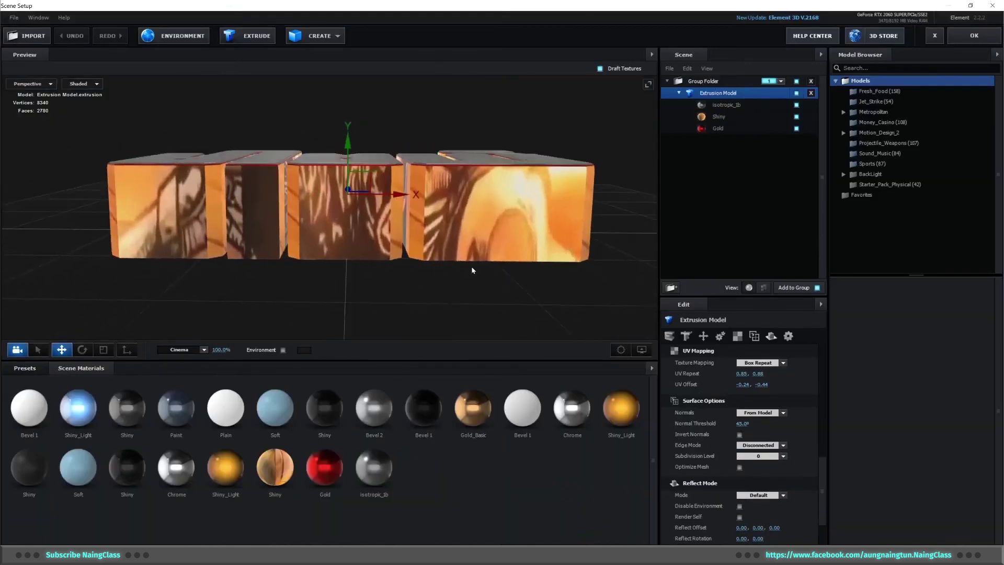
mouse_move(760, 374)
left_mouse_down()
mouse_move(867, 352)
mouse_move(756, 373)
mouse_move(795, 370)
mouse_move(741, 391)
mouse_move(756, 387)
mouse_move(736, 383)
mouse_move(744, 377)
left_mouse_up()
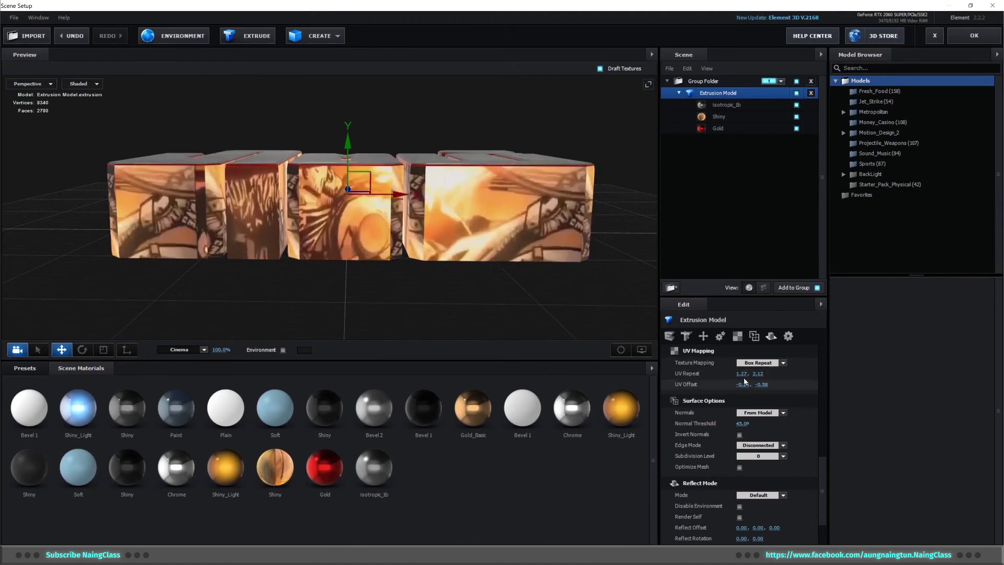
left_click_drag(536, 309, 579, 310)
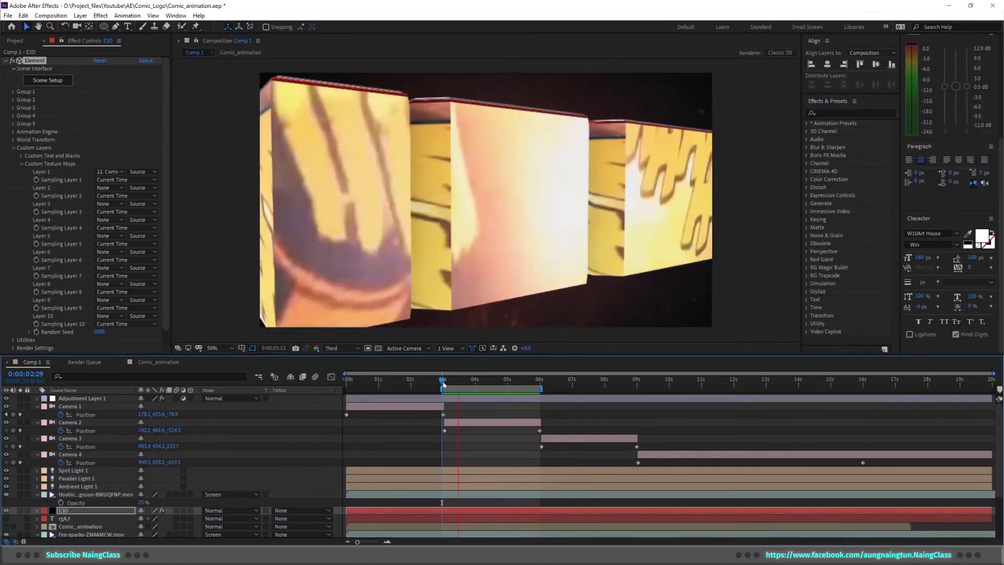
key("space")
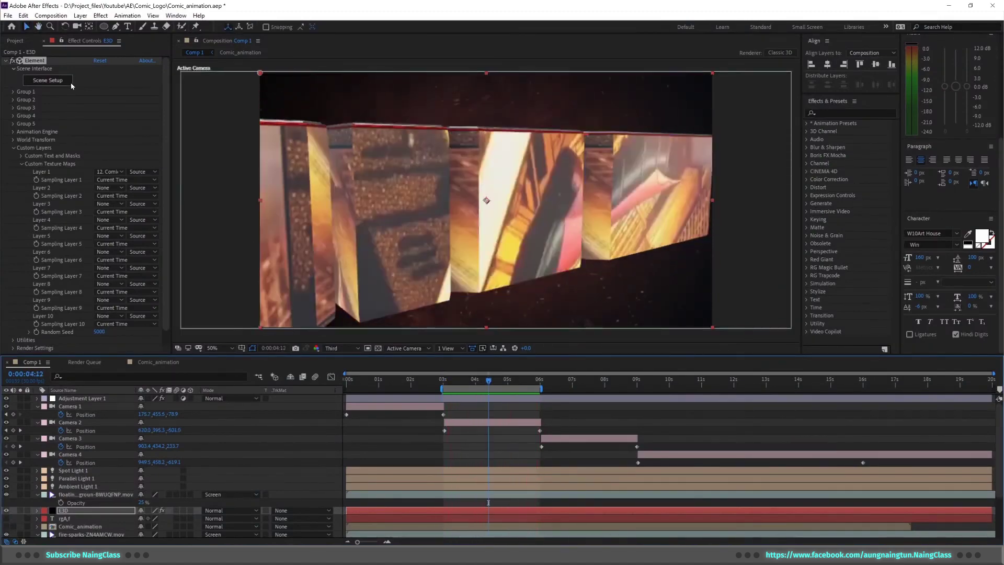
Reopen the E3D layer's scene and set the Extrude of the isotropic_1b bevel to 5.60, checking the letters from the side
left_click(48, 80)
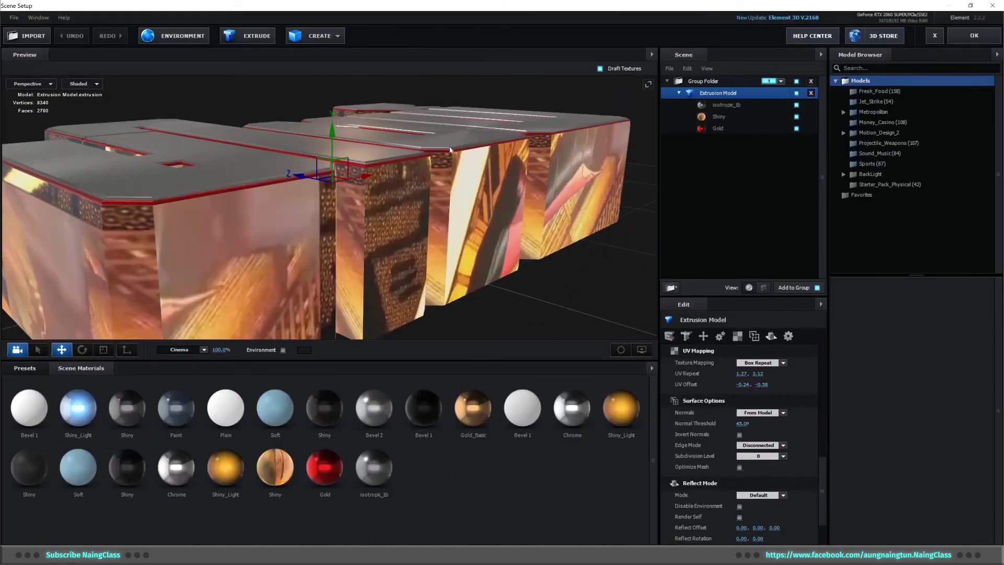
left_click(710, 107)
left_click_drag(739, 365, 747, 364)
left_click_drag(581, 183, 570, 156)
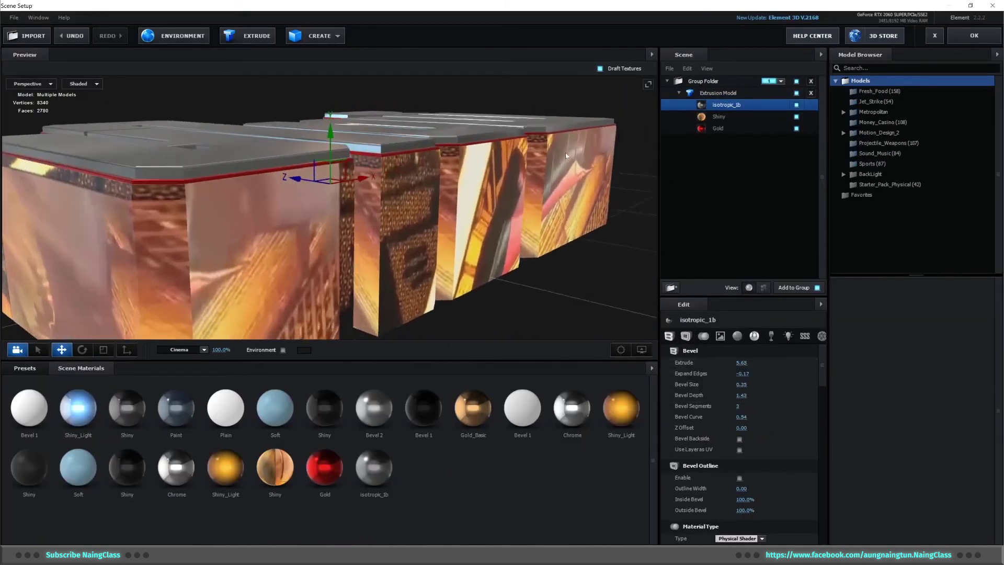
Accept the scene, move the work area to Camera 3's shot between 6 and 9 seconds, and preview it
left_click_drag(911, 98, 744, 371)
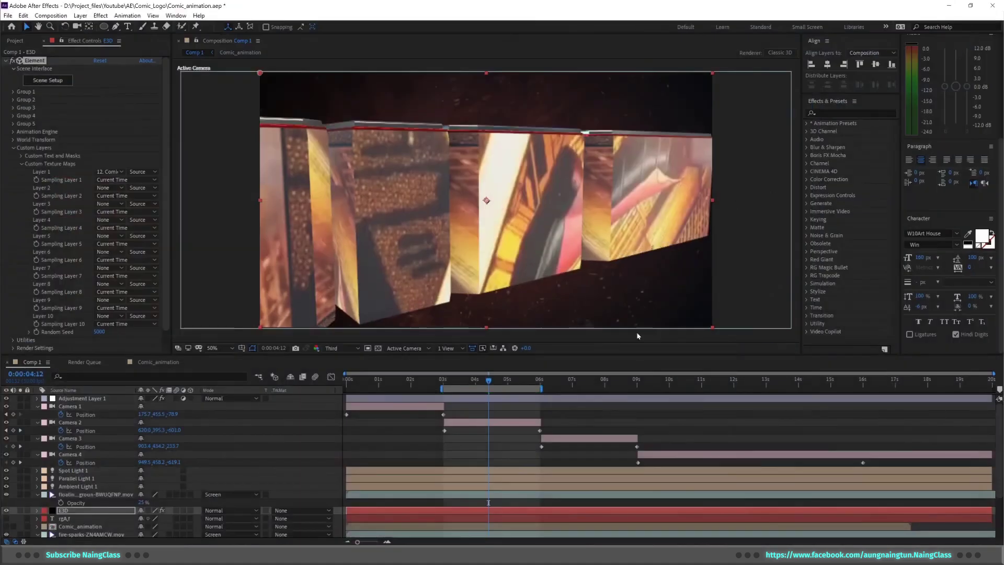
left_click(81, 15)
left_click(651, 416)
left_click_drag(528, 390, 617, 391)
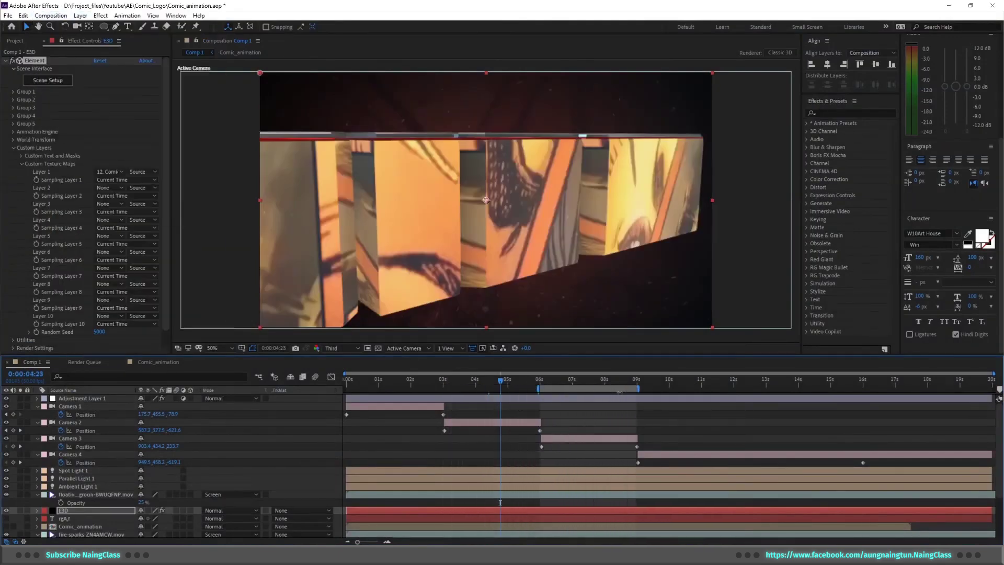
key("space")
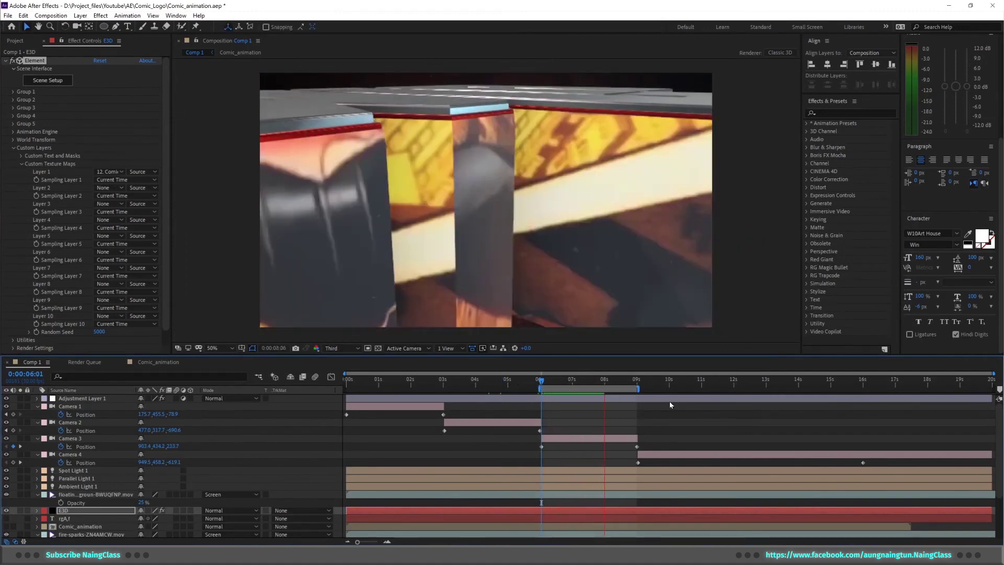
key("space")
Add Comp 1 to the render queue and set the work area to Camera 4's shot, from 9 to 20 seconds
key("ctrl+z")
left_click_drag(583, 381, 703, 396)
left_click(51, 16)
left_click(83, 85)
key("space")
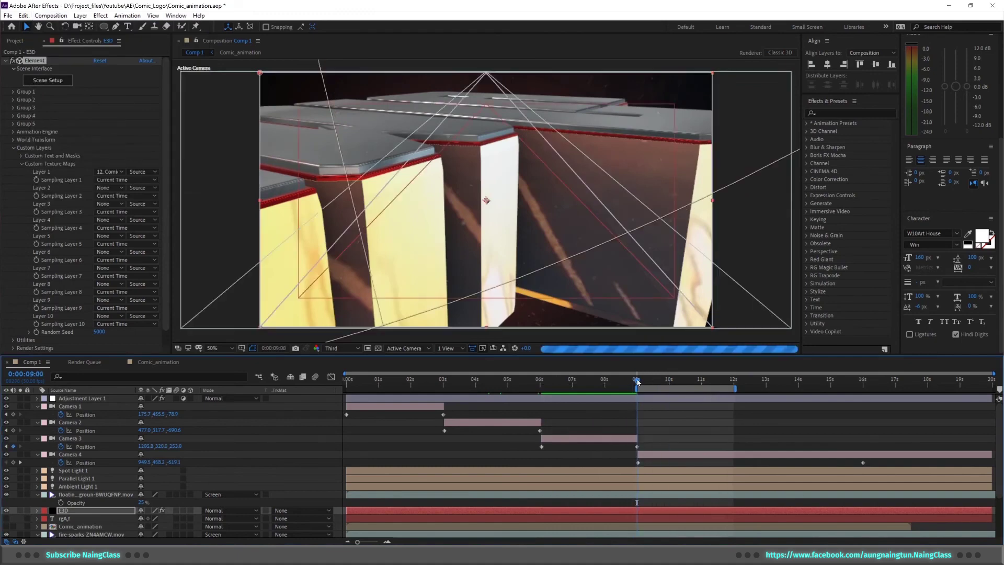
left_click_drag(816, 383, 909, 396)
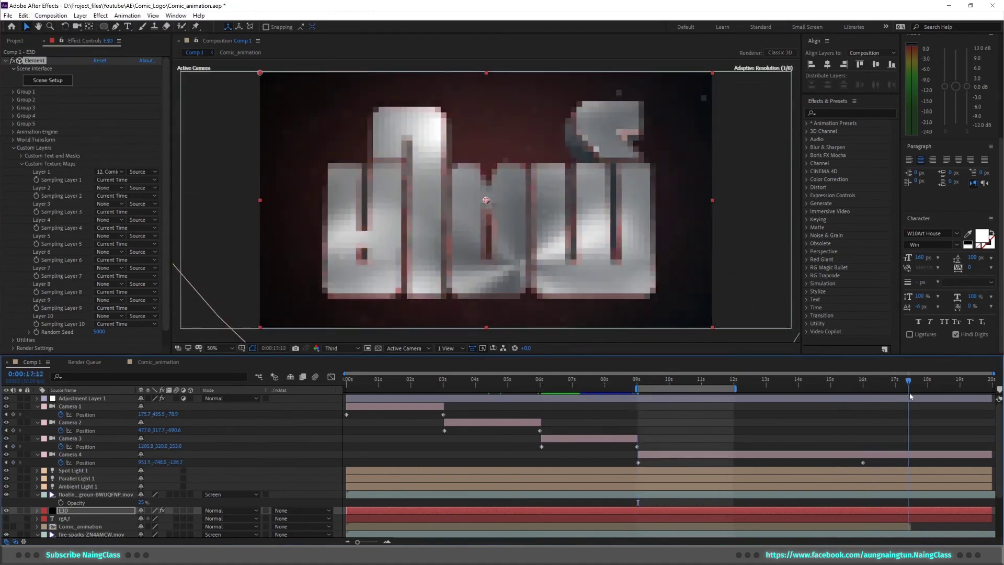
left_click_drag(930, 399, 992, 393)
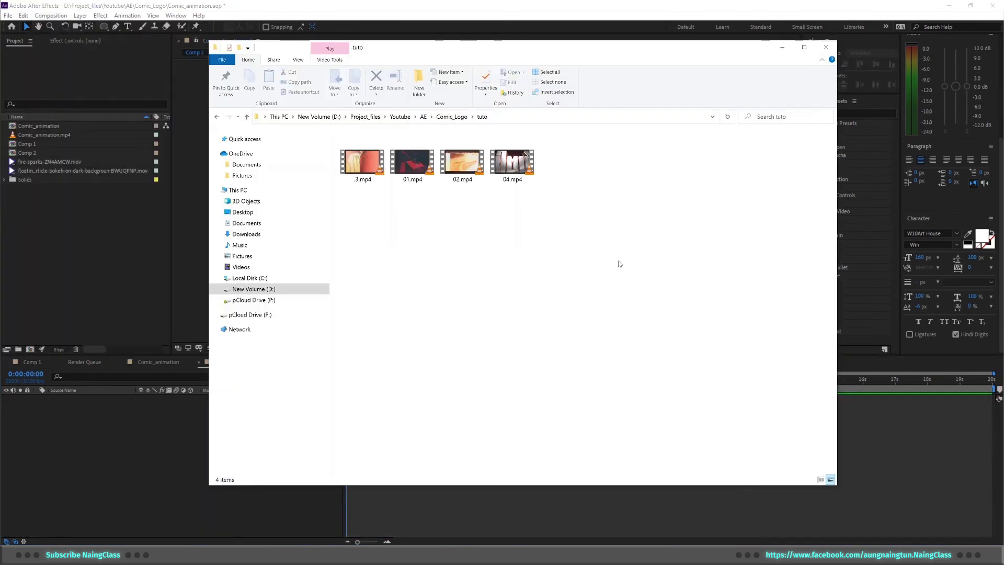
Import all four rendered MP4 clips from the tuto folder and add them to the Comp 2 timeline
key("ctrl+a")
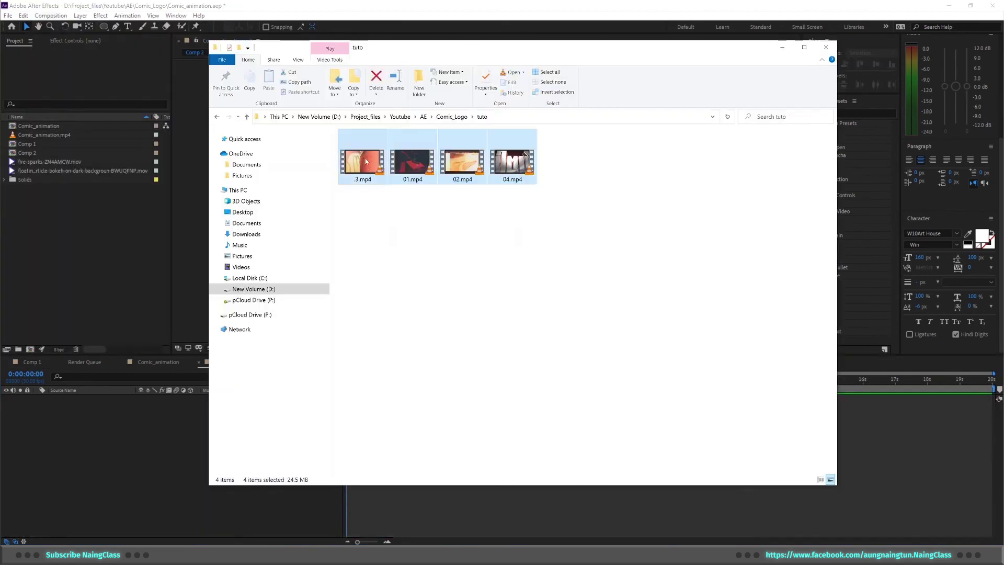
left_click(81, 234)
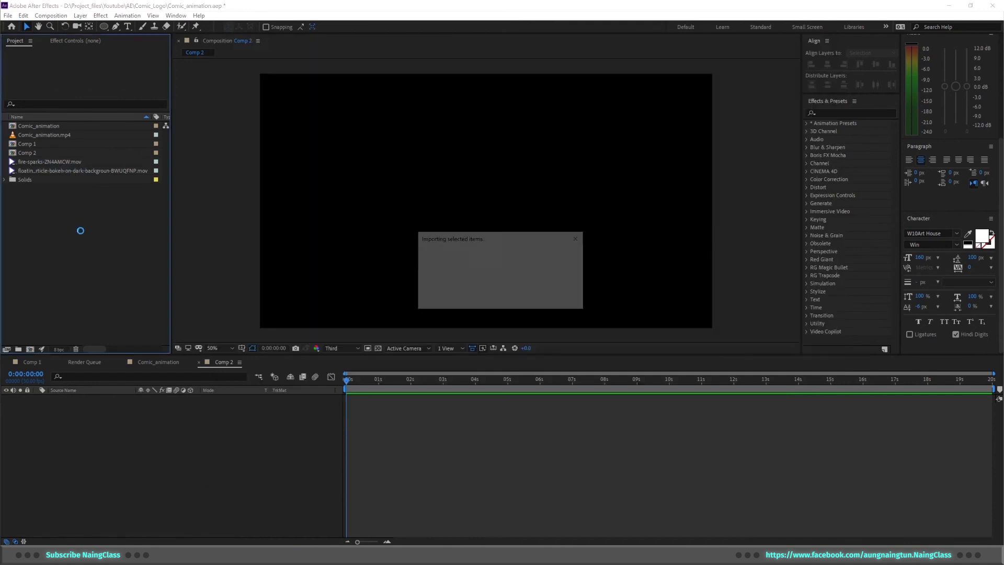
left_click_drag(62, 145, 96, 455)
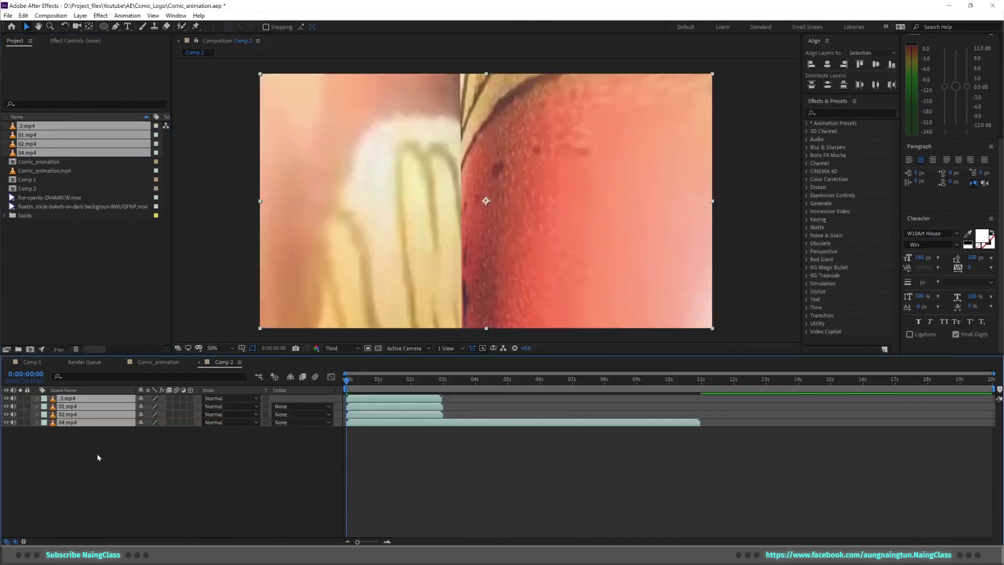
Stack the clips in shot order, start them at 0, 3, 6 and 9 seconds so they follow one another, and preview the sequence
left_click_drag(87, 399, 87, 418)
left_click_drag(358, 405, 558, 414)
left_click_drag(407, 422, 520, 434)
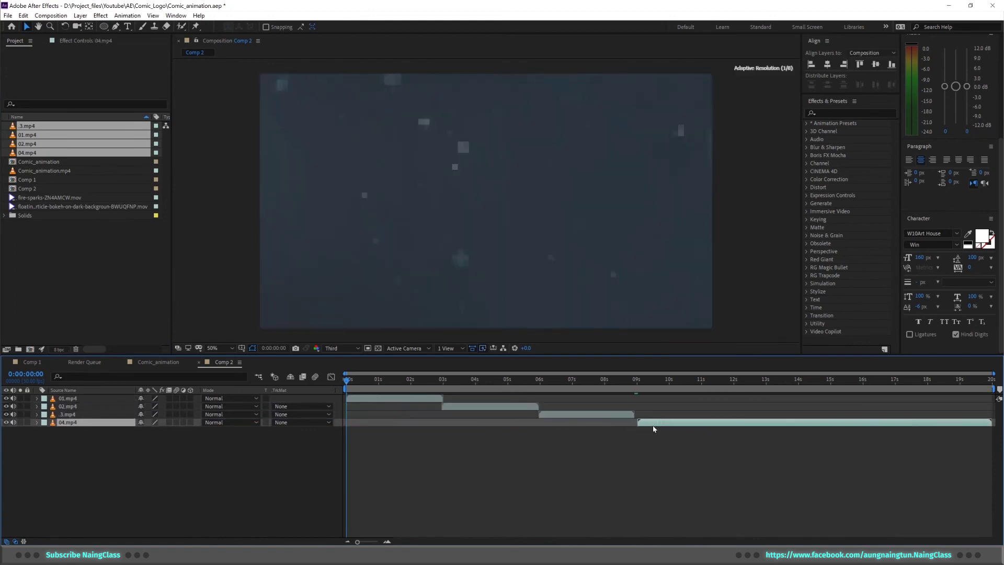
key("space")
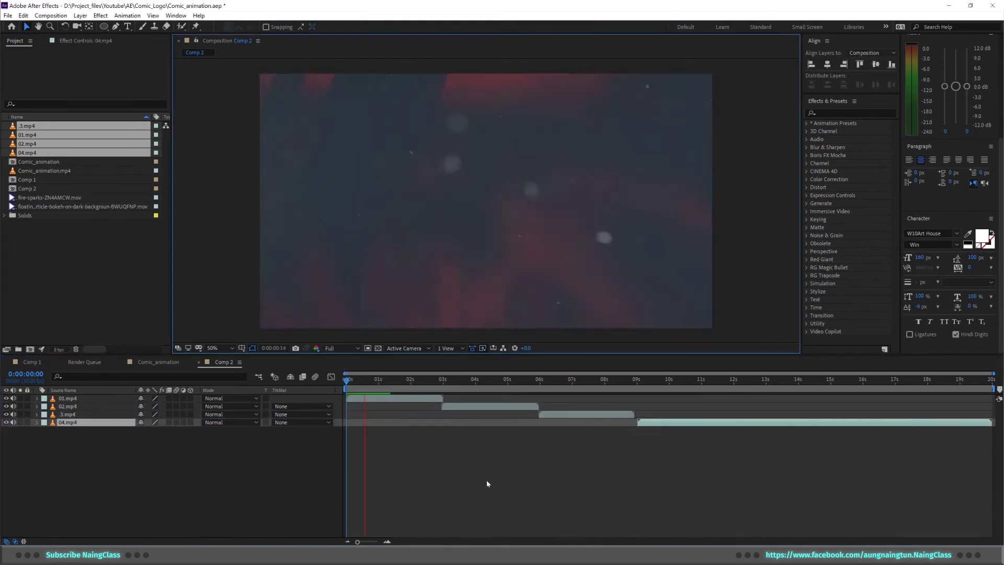